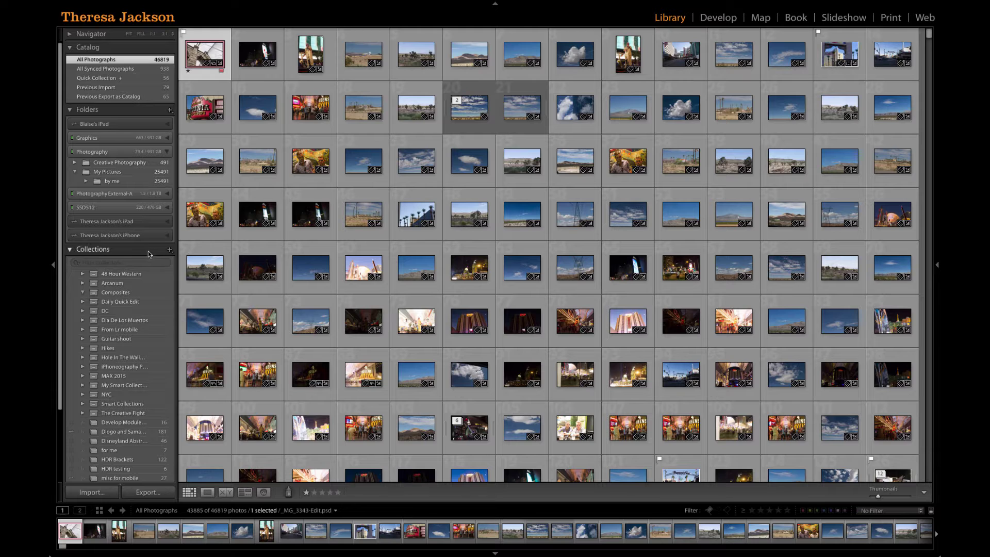
Create a collection named "Ode tp Uelsmann" inside the Composites collection set
key("alt")
key("alt")
left_click(170, 252)
left_click(179, 257)
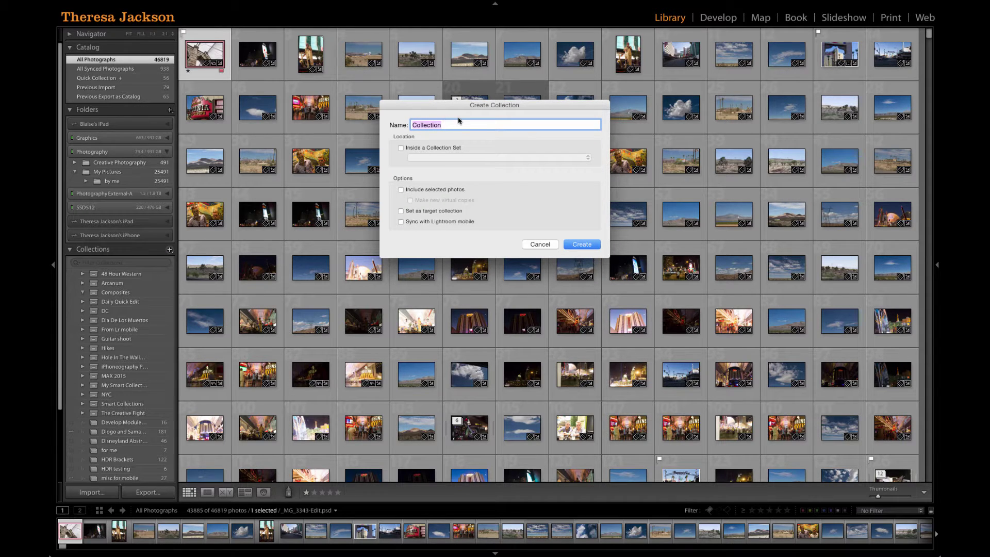
type("Ode tp Uelsmann")
left_click(401, 150)
left_click(448, 158)
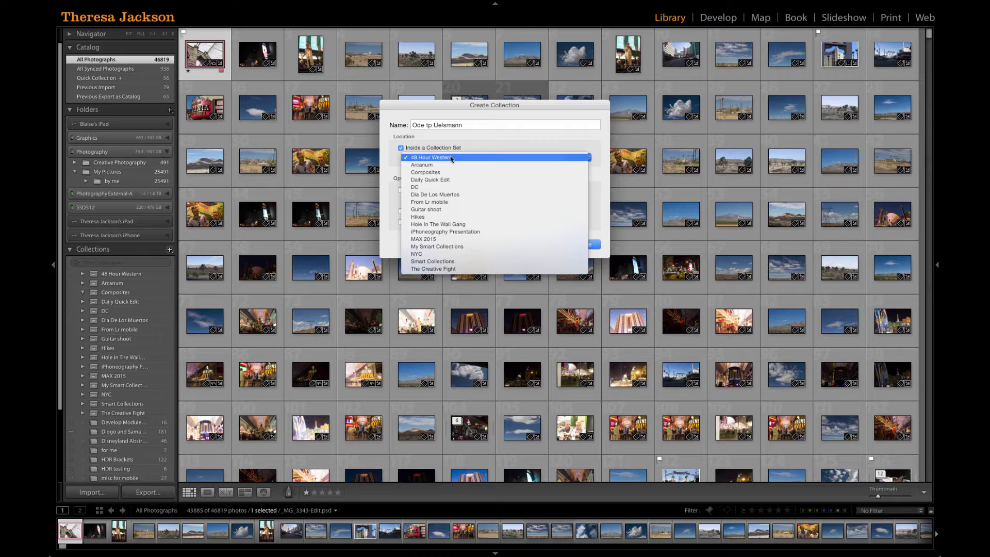
left_click(415, 173)
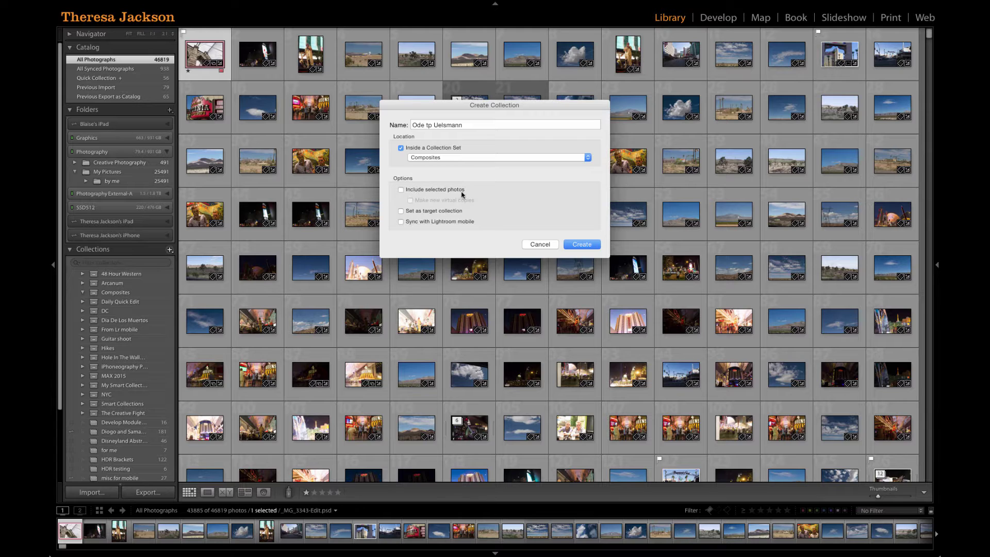
left_click(577, 246)
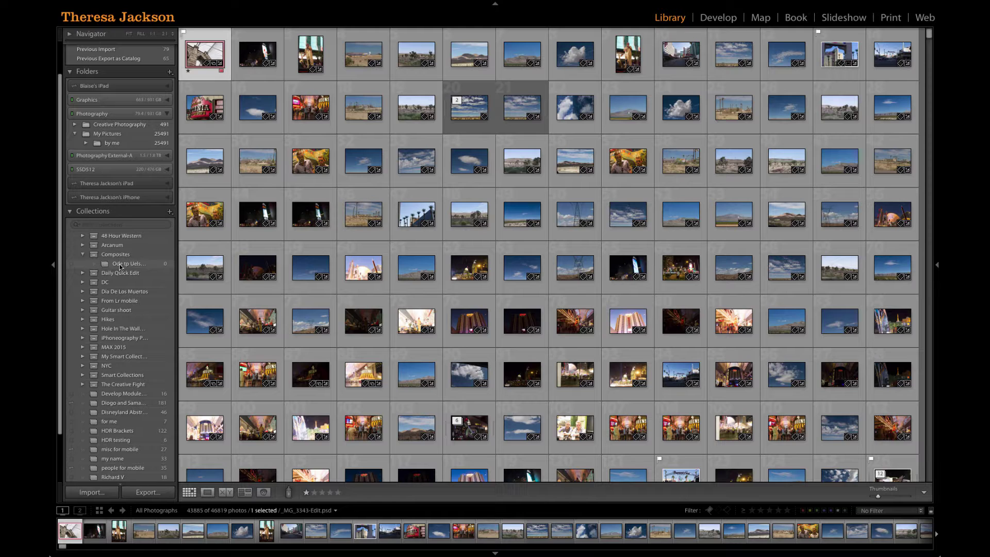
View the contents of the new collection and return to all photographs in the catalog
key("alt")
left_click(127, 263)
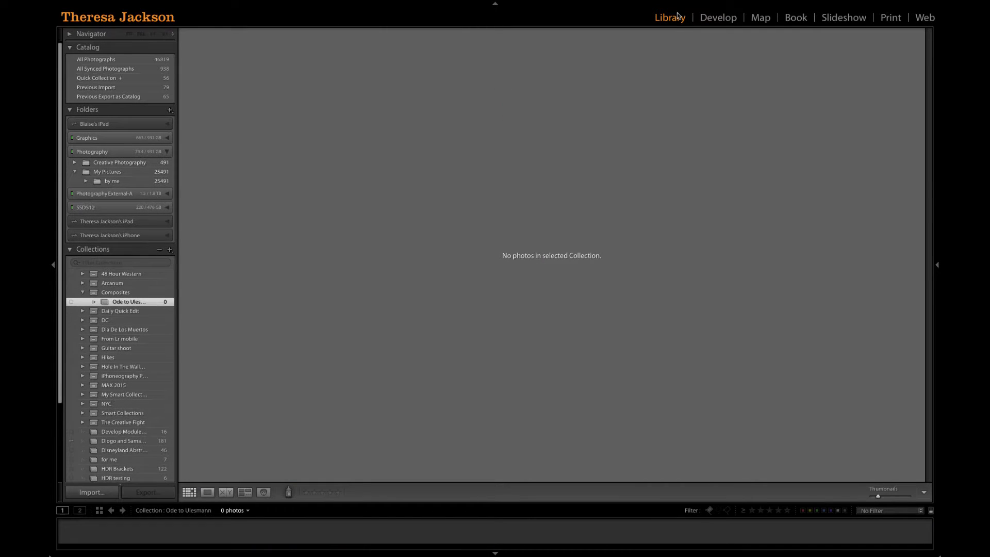
key("alt")
left_click(98, 61)
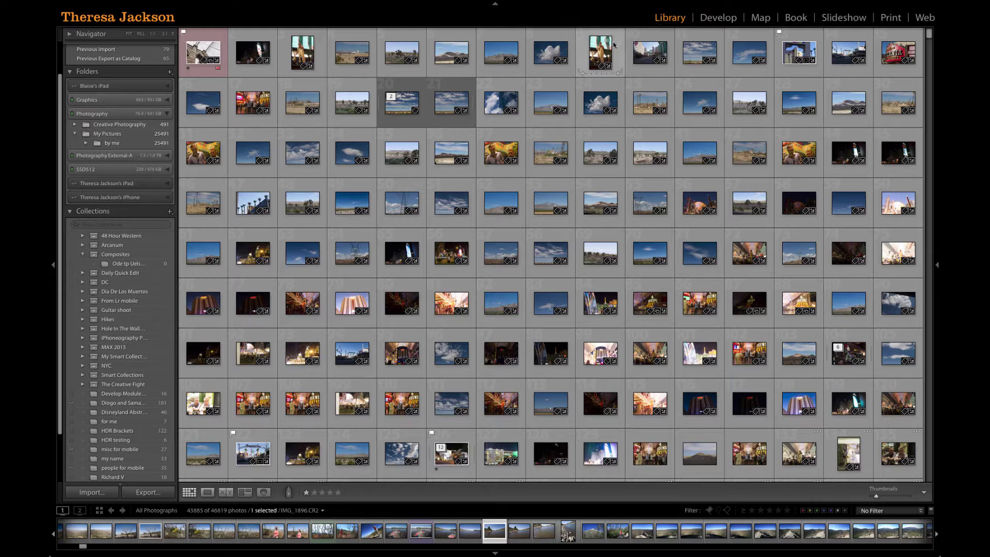
Filter the library to photos whose keywords contain all of "lake, water"
key("backslash")
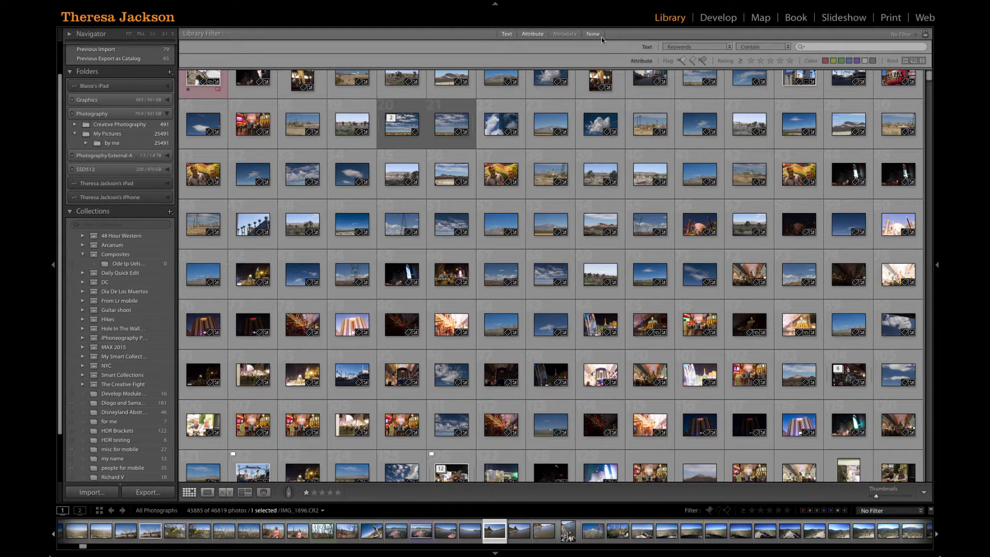
left_click(817, 48)
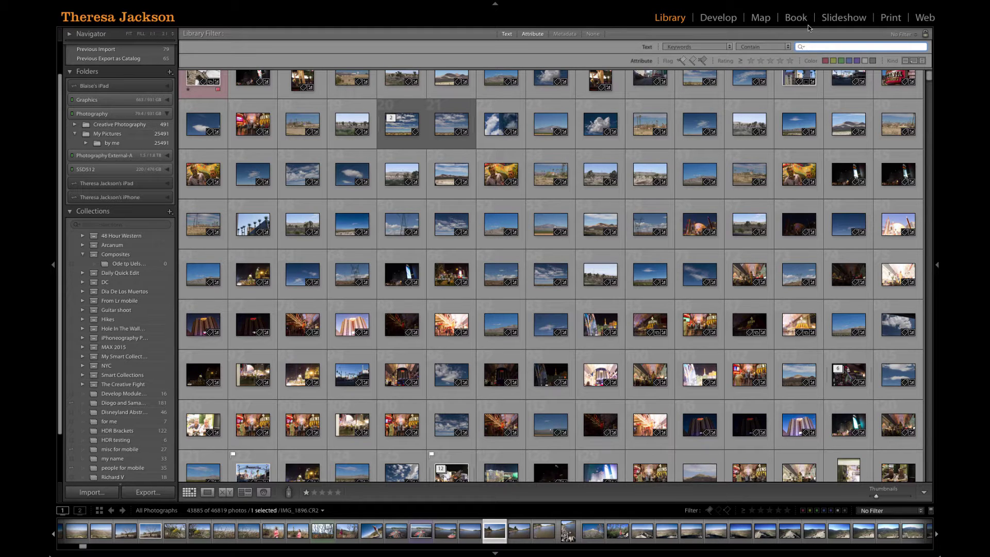
type("lake")
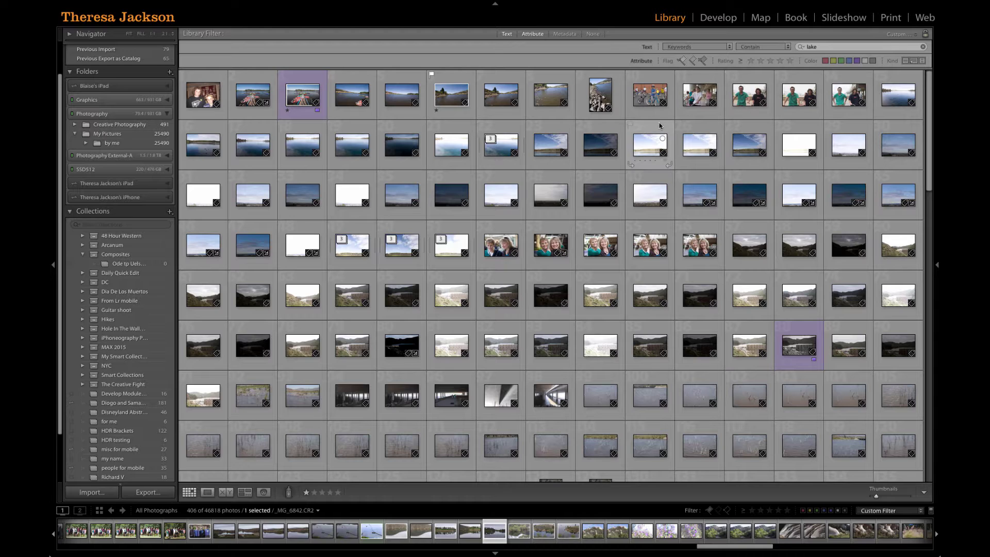
left_click(826, 47)
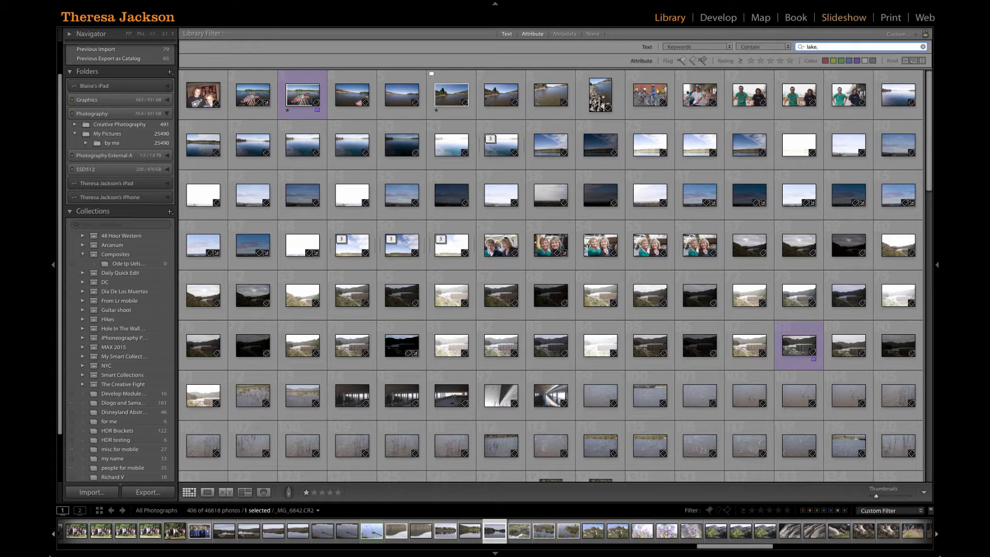
type(", water")
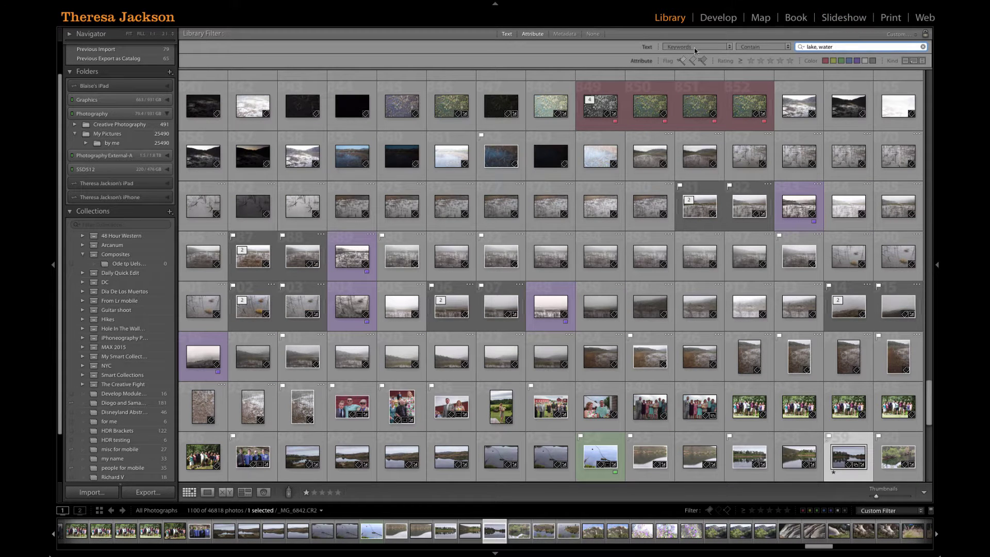
left_click(789, 48)
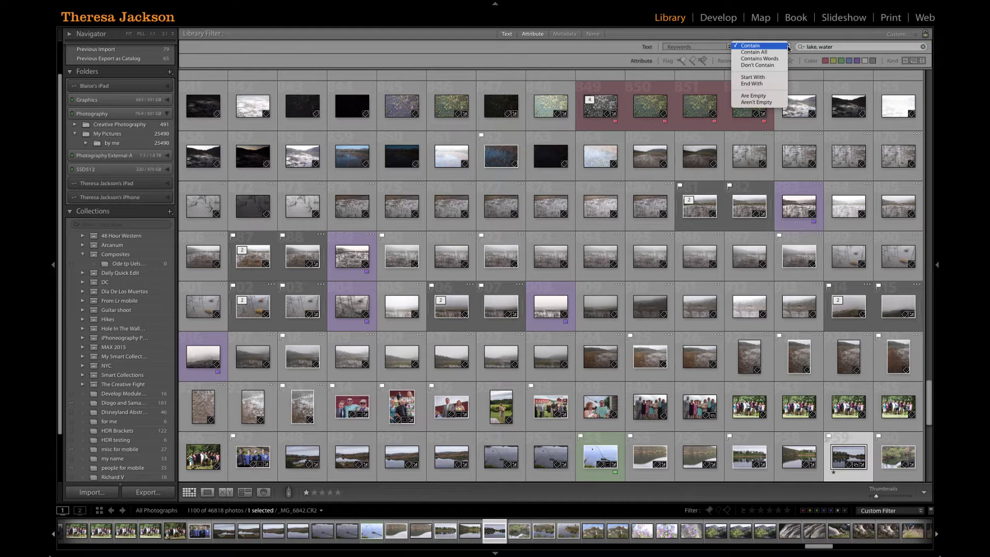
left_click(754, 52)
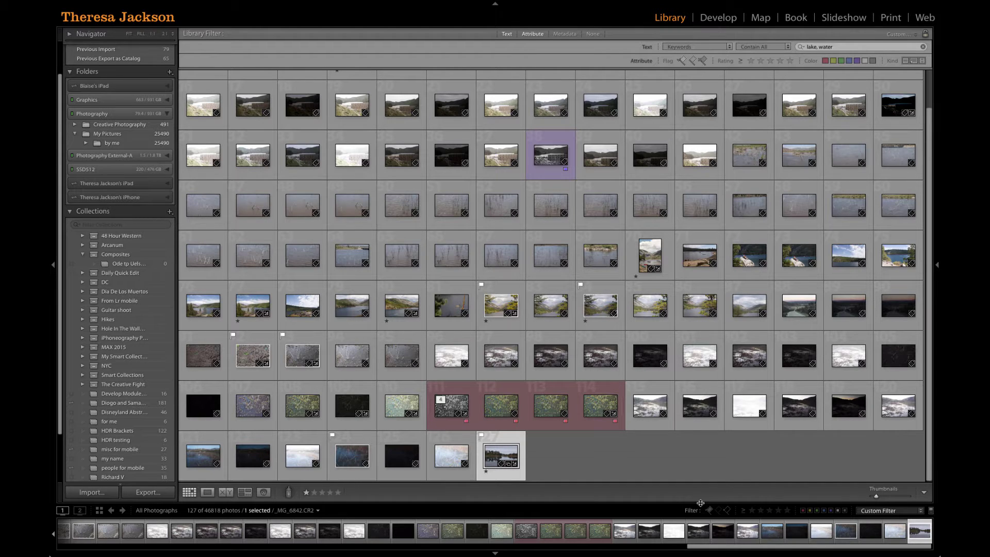
Restrict the filtered photos to flagged picks and enlarge the grid thumbnails
key("alt+F1")
left_click(709, 510)
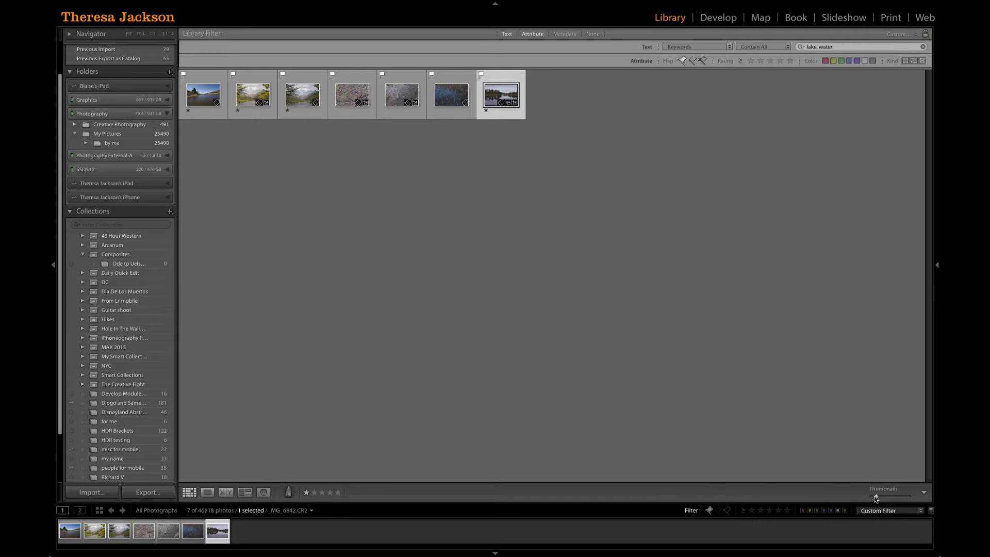
left_click_drag(875, 497, 893, 498)
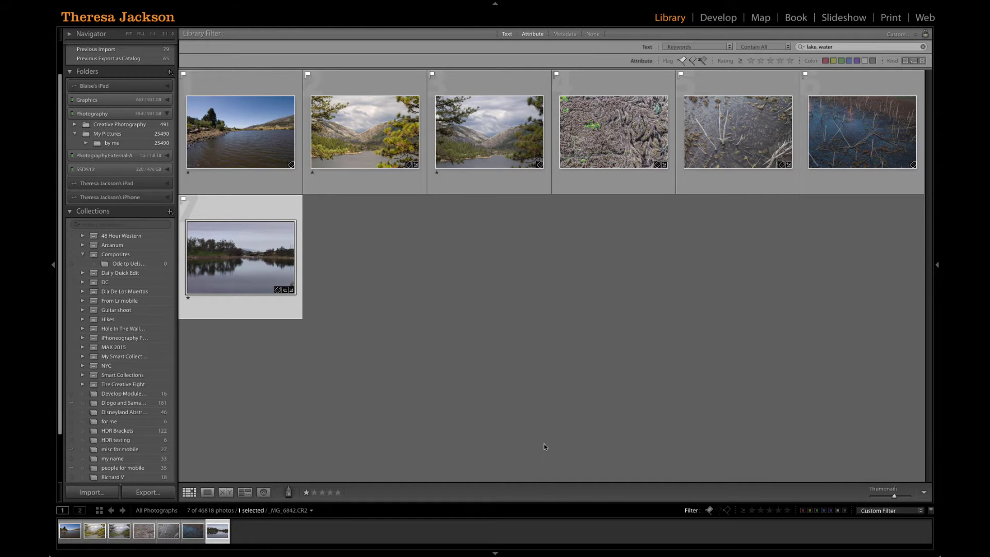
Add the lake photo with tree reflections to the Ode tp Uelsmann collection and widen the collections list to show full names
key("z")
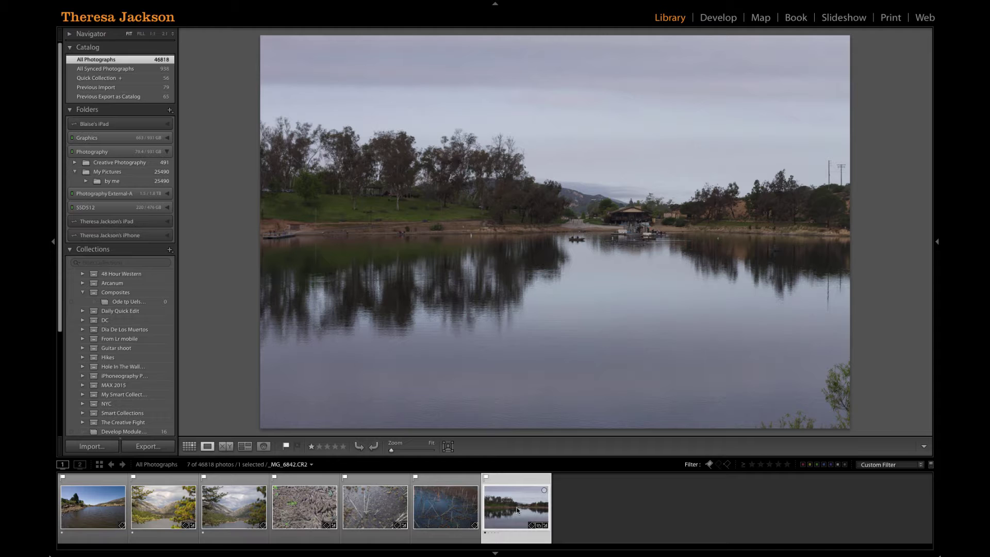
left_click_drag(515, 509, 164, 304)
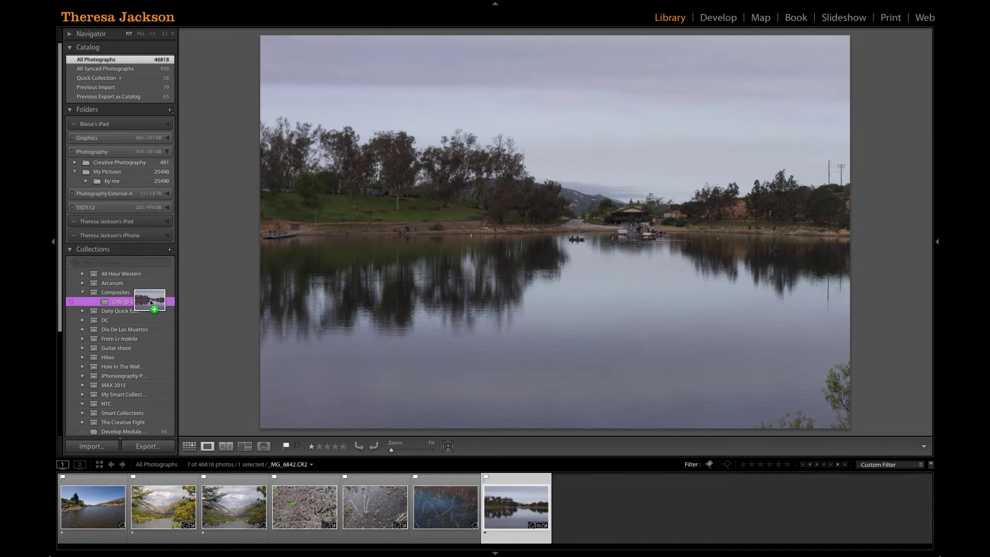
left_click_drag(150, 300, 214, 305)
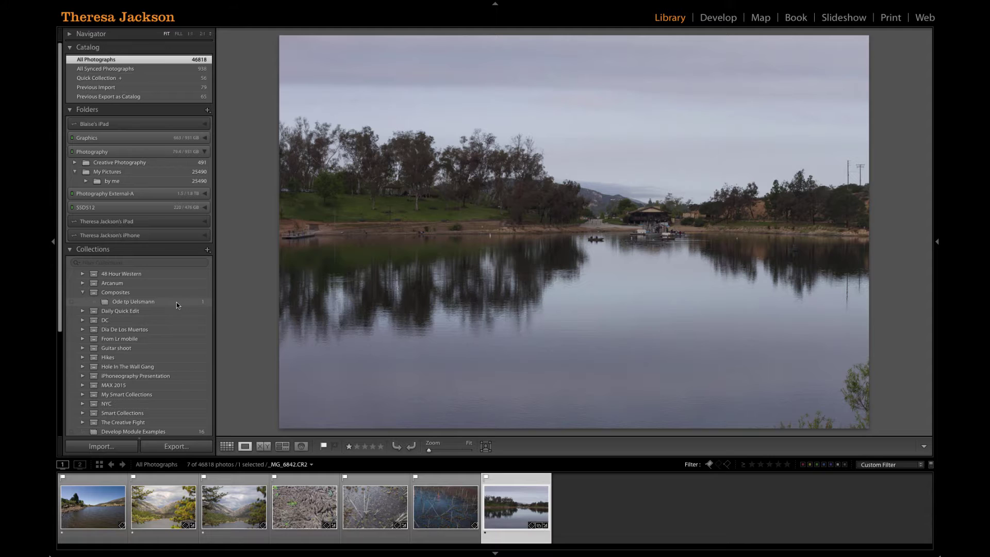
Open the Ode tp Uelsmann collection and look through its lake, sea rock and water ripple photos
left_click(178, 301)
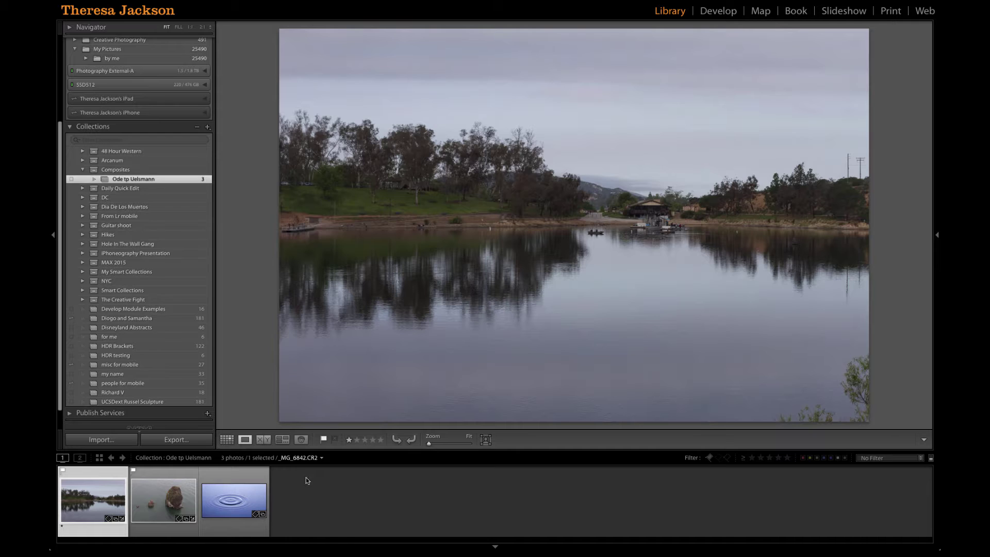
key("Right")
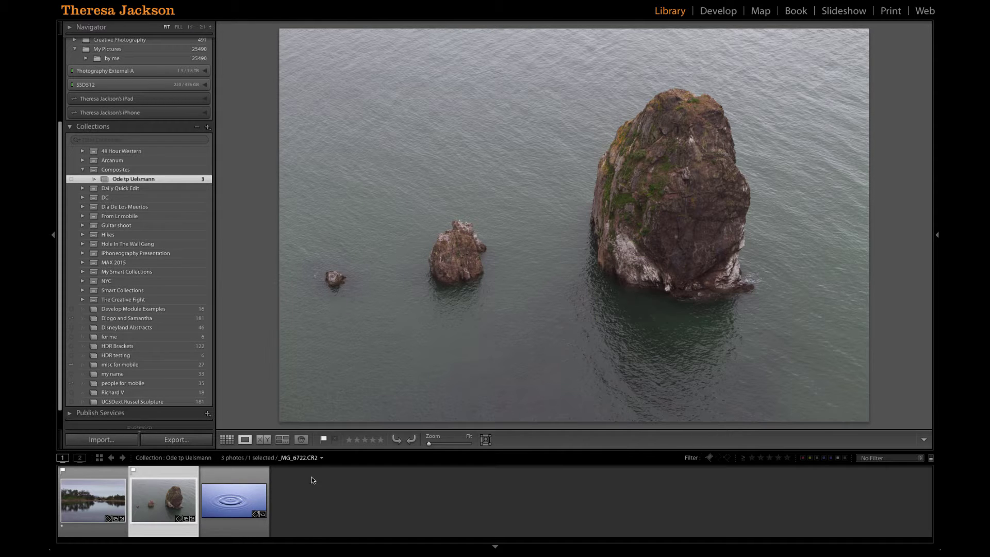
key("Right")
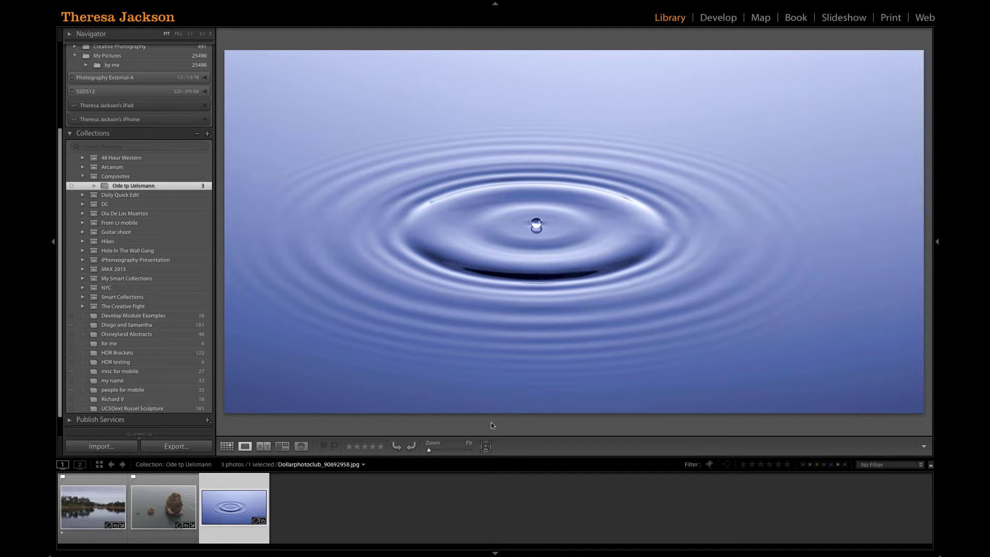
Open the sea rock photo in Develop and crop it tightly around the large rock, leaving out the two smaller rocks
key("Left")
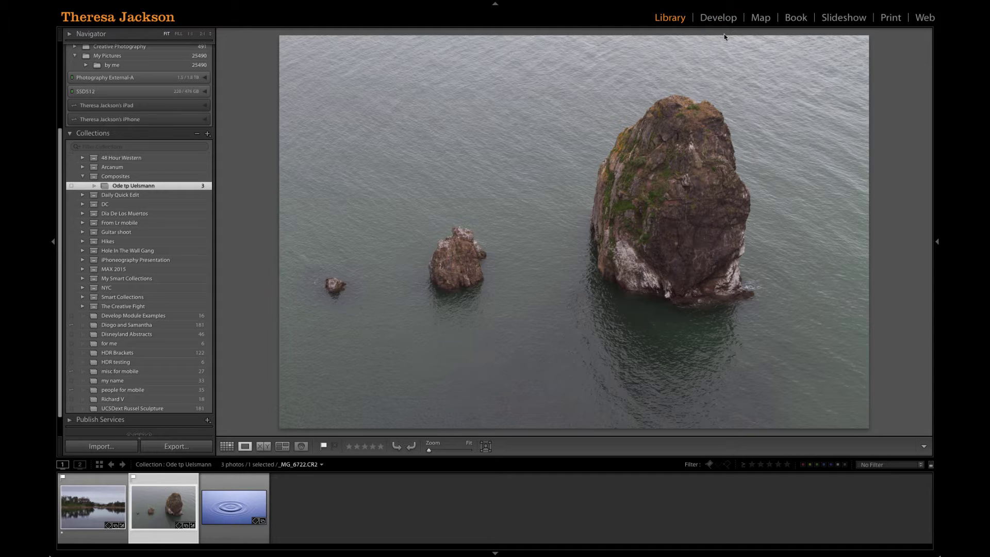
key("d")
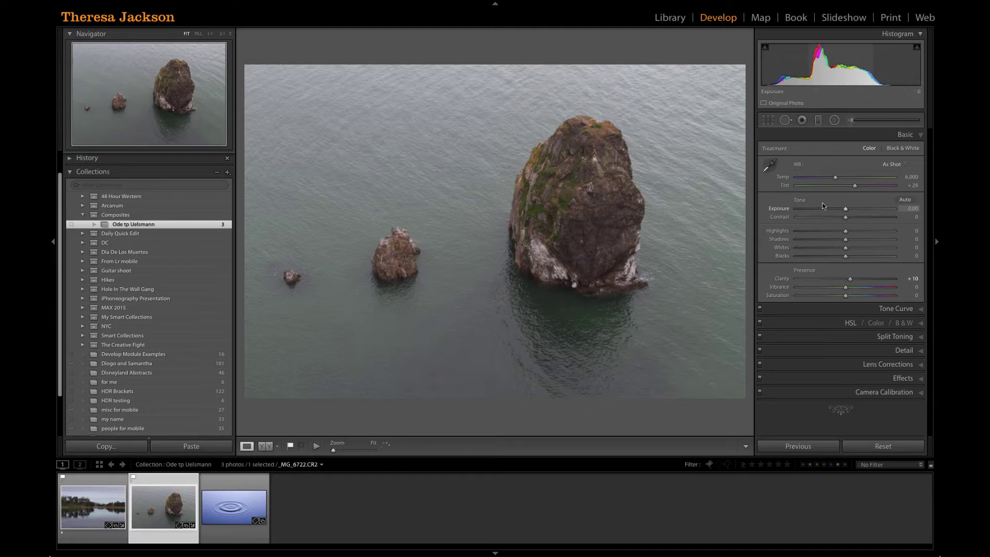
key("alt")
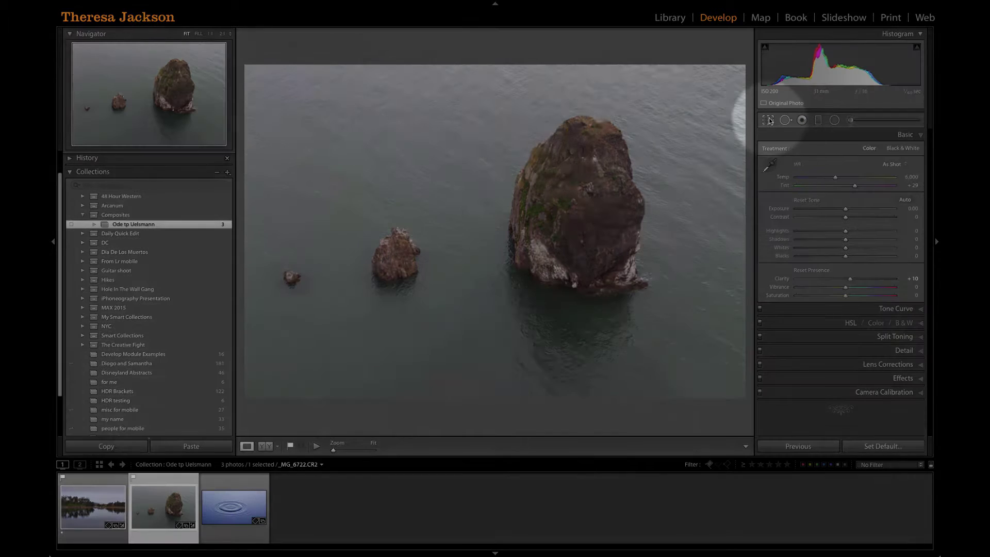
left_click(767, 121)
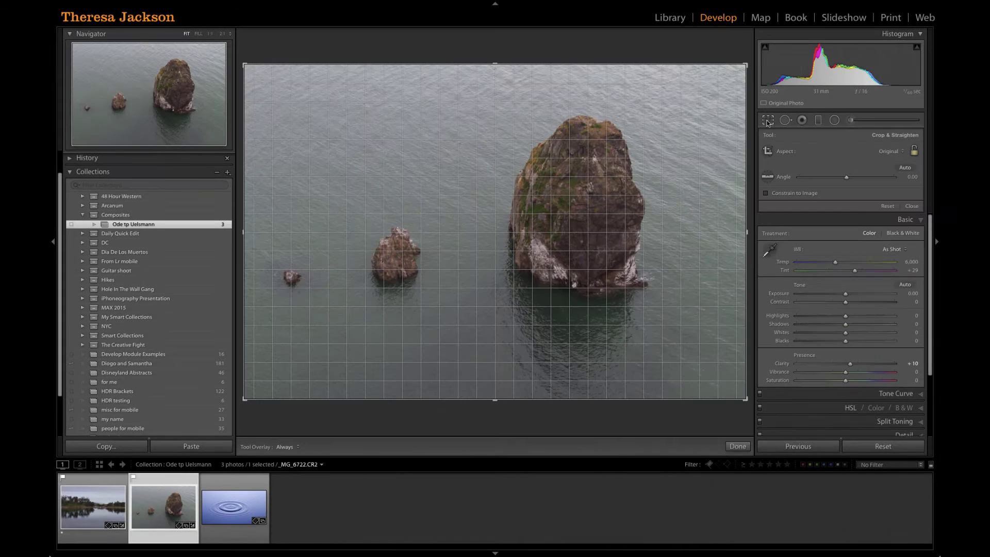
left_click_drag(245, 232, 365, 233)
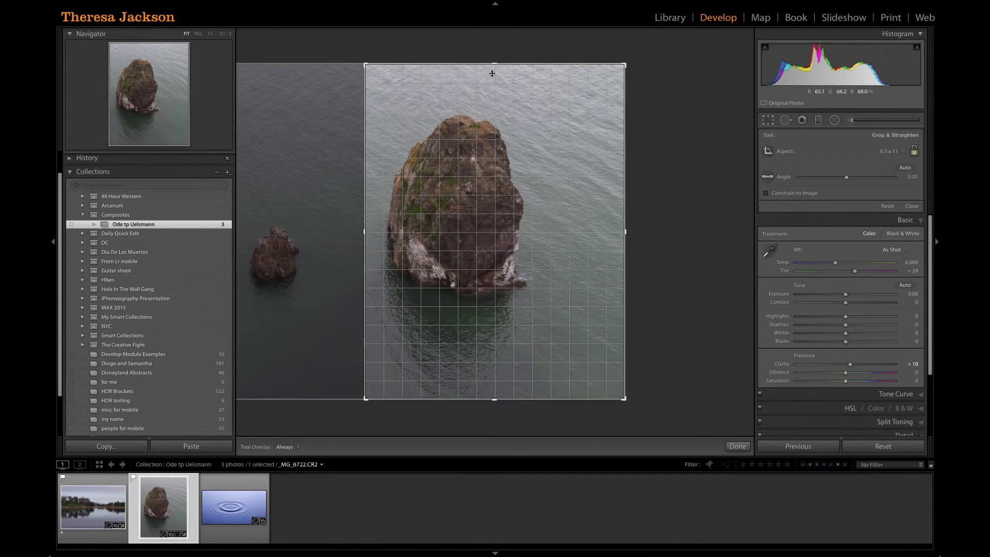
left_click_drag(491, 69, 488, 86)
left_click_drag(624, 231, 578, 232)
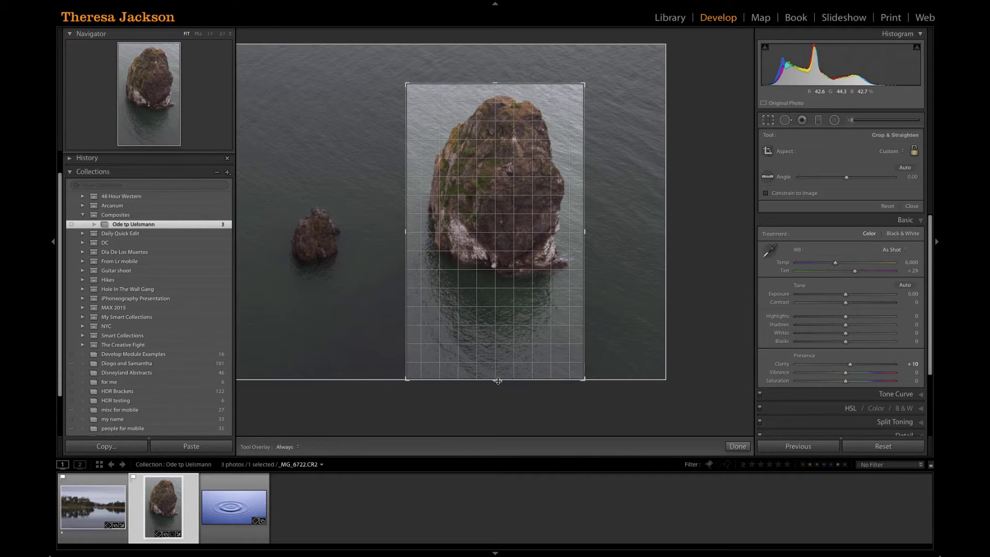
left_click_drag(495, 378, 495, 297)
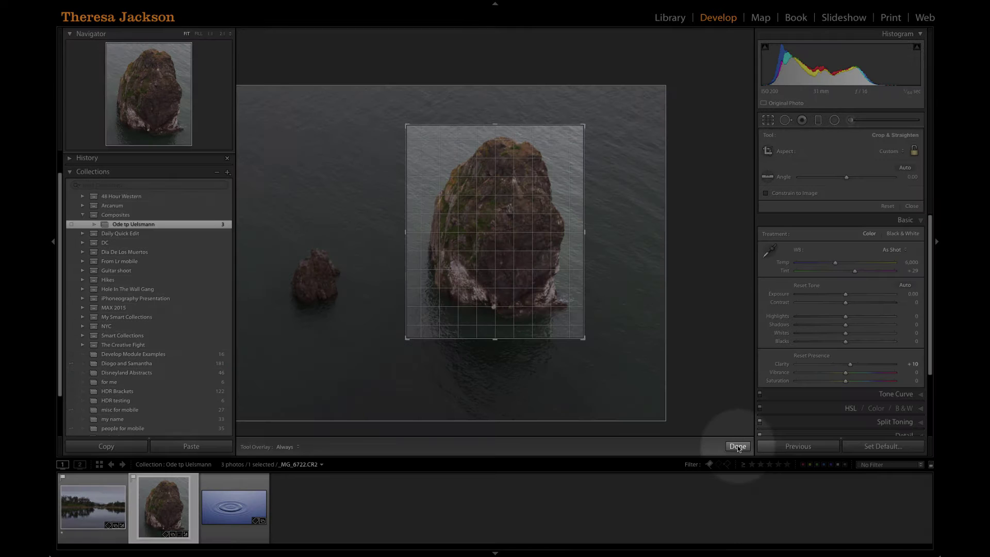
left_click(737, 446)
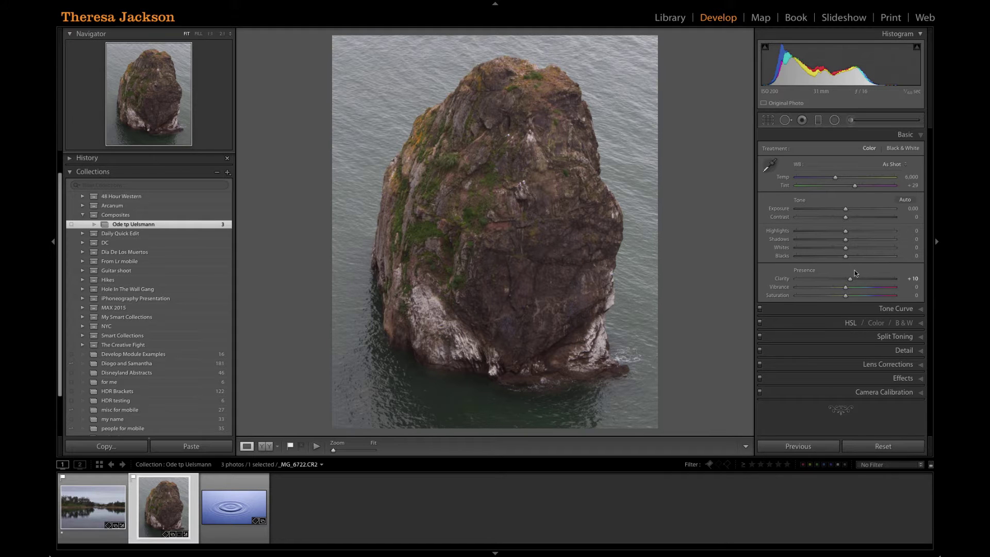
Set the rock photo's Clarity to +100, Shadows to +71 and Blacks to -24
left_click_drag(850, 280, 894, 278)
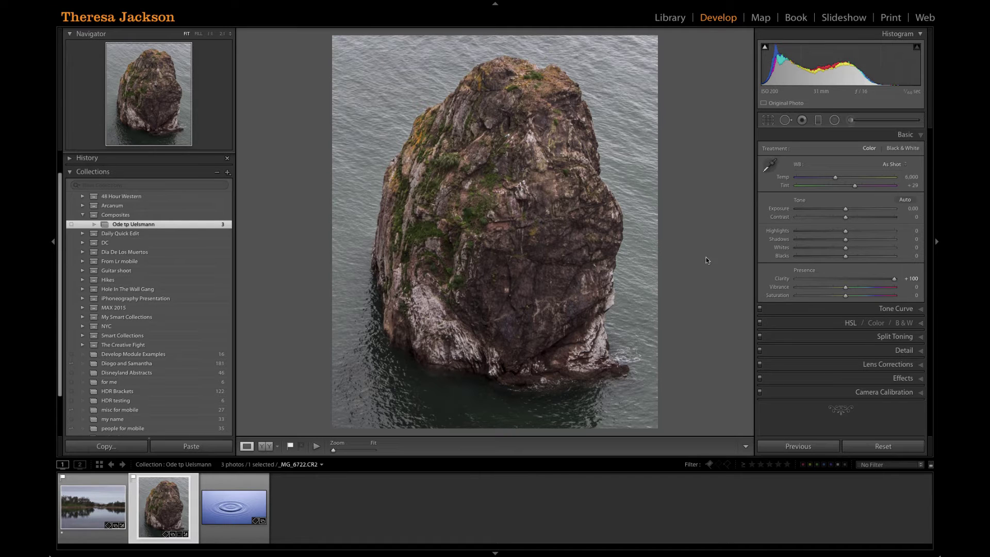
left_click_drag(838, 240, 830, 258)
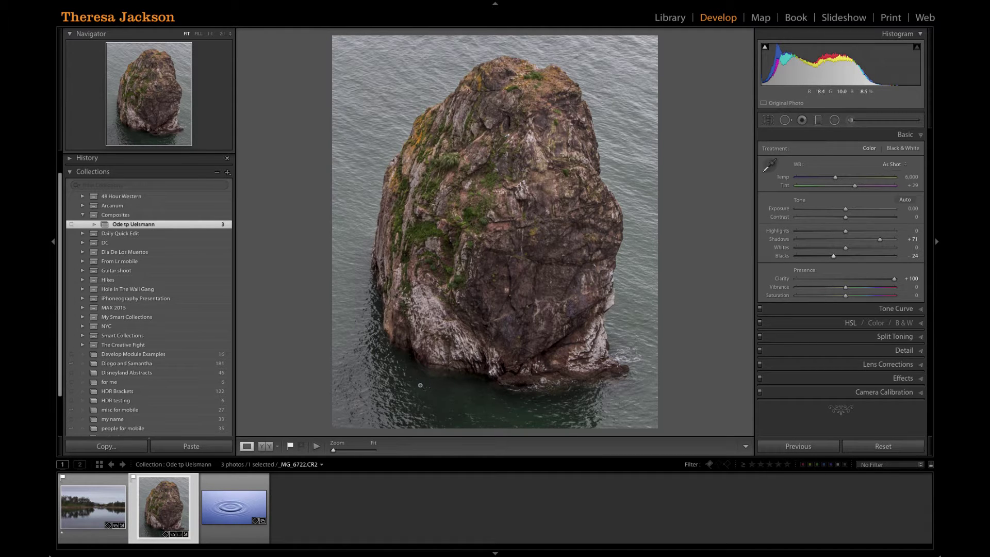
Switch to the lake photo, hide the collections side panel and raise the photo's Exposure to about +0.85
key("Left")
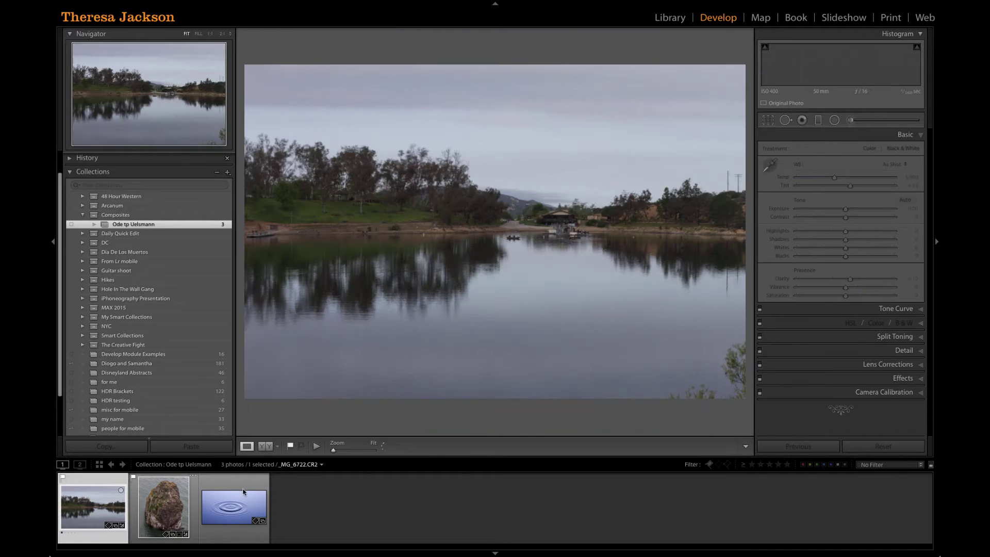
left_click(254, 489)
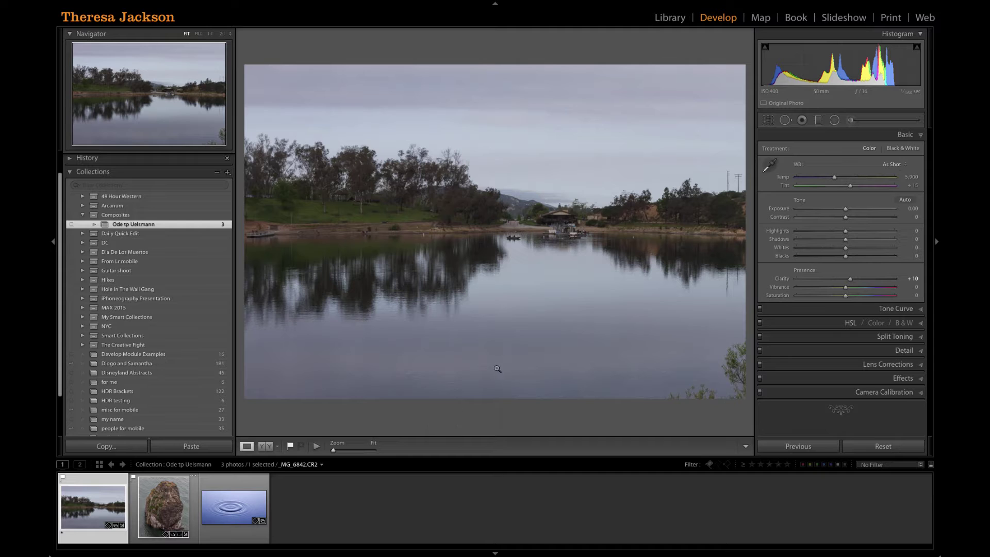
left_click(53, 242)
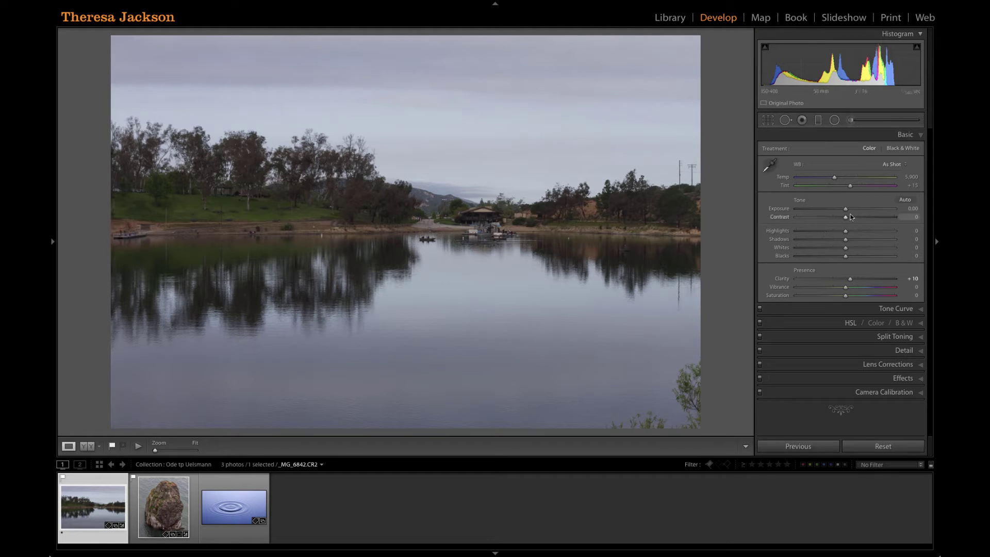
left_click_drag(844, 209, 854, 209)
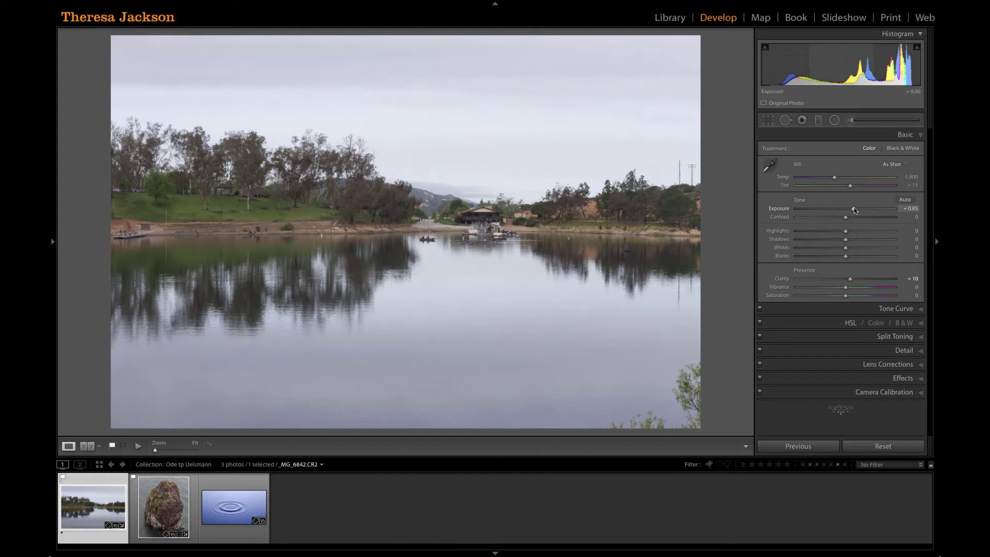
Set the lake photo's Clarity to +63, Shadows to +33 and Exposure to +1.20
left_click_drag(850, 279, 877, 281)
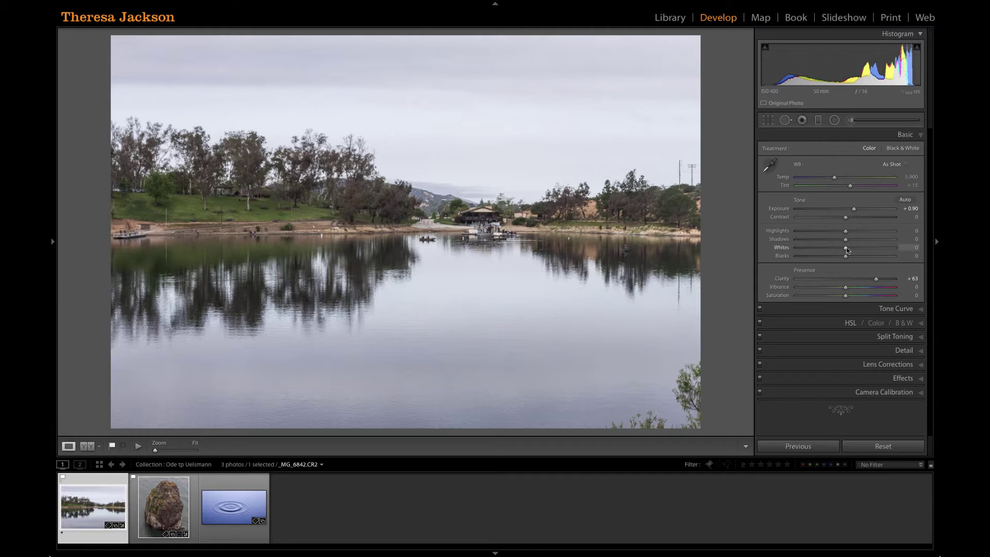
left_click_drag(846, 239, 858, 208)
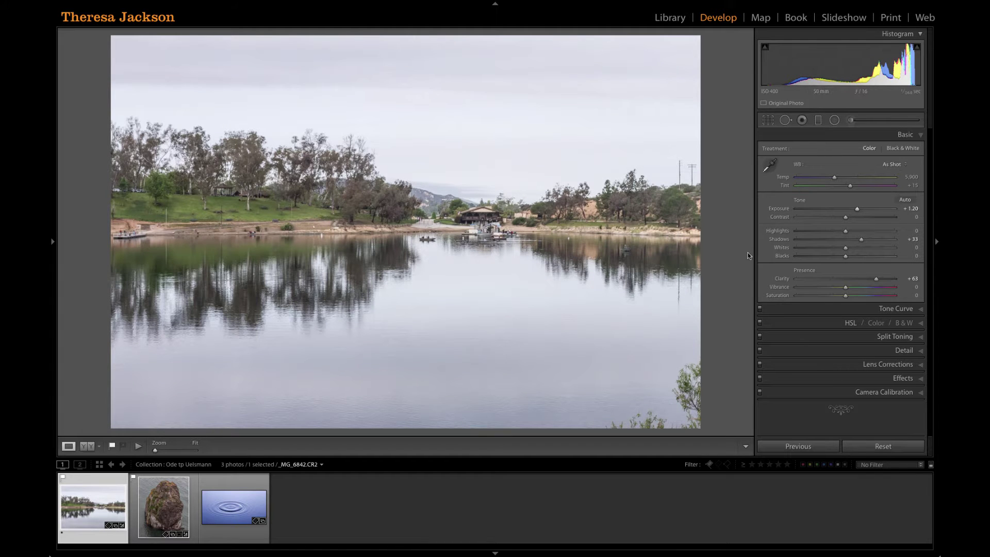
Brighten the sky with a horizontal Graduated Filter ending near the shoreline, using only Exposure at about +2.0 with all other effects reset
left_click(819, 122)
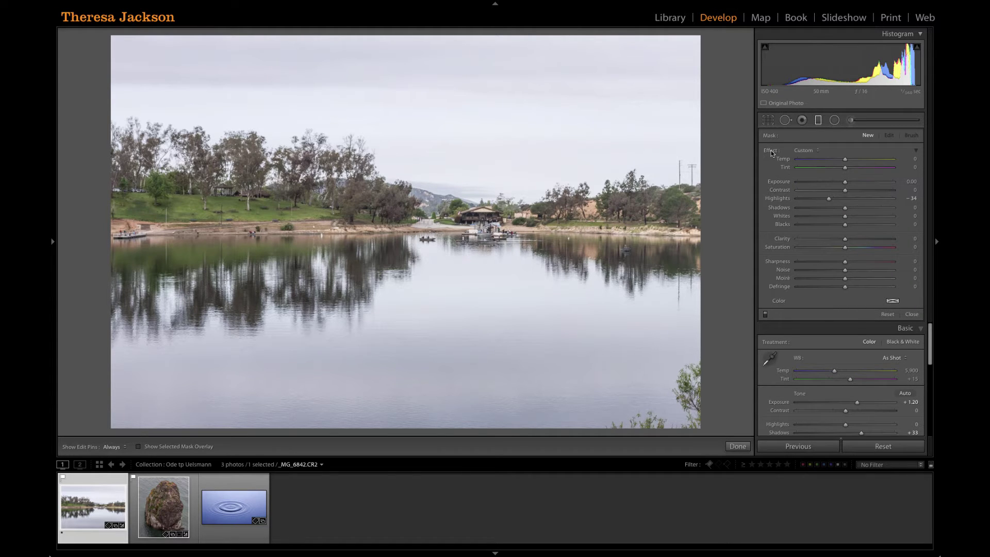
key("alt")
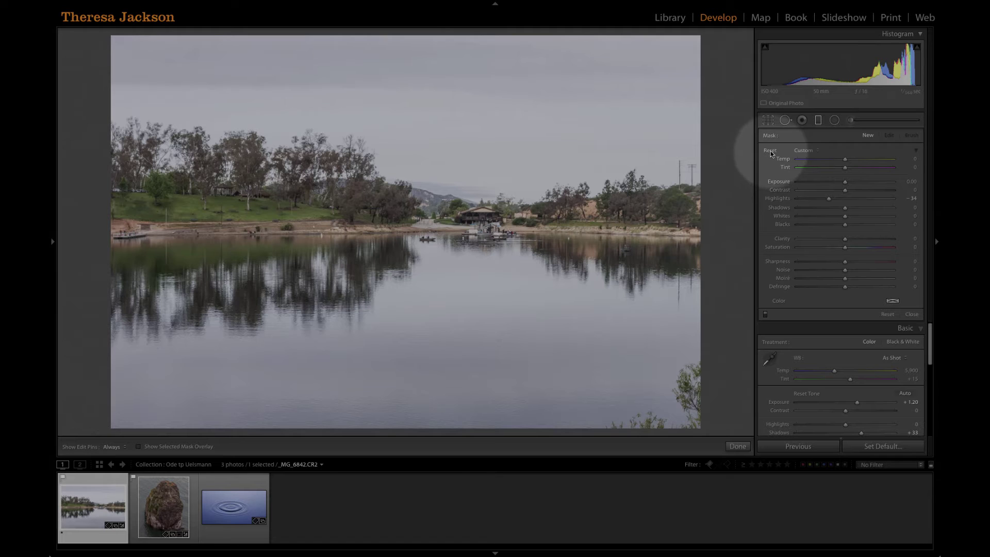
left_click(771, 153, "alt")
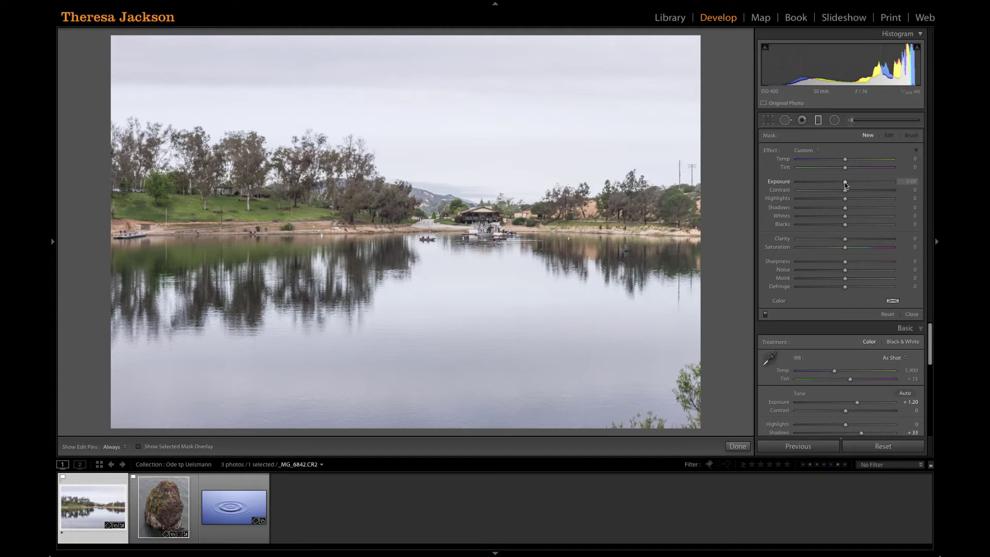
left_click_drag(846, 183, 871, 185)
left_click_drag(868, 186, 869, 185)
left_click_drag(419, 107, 436, 235)
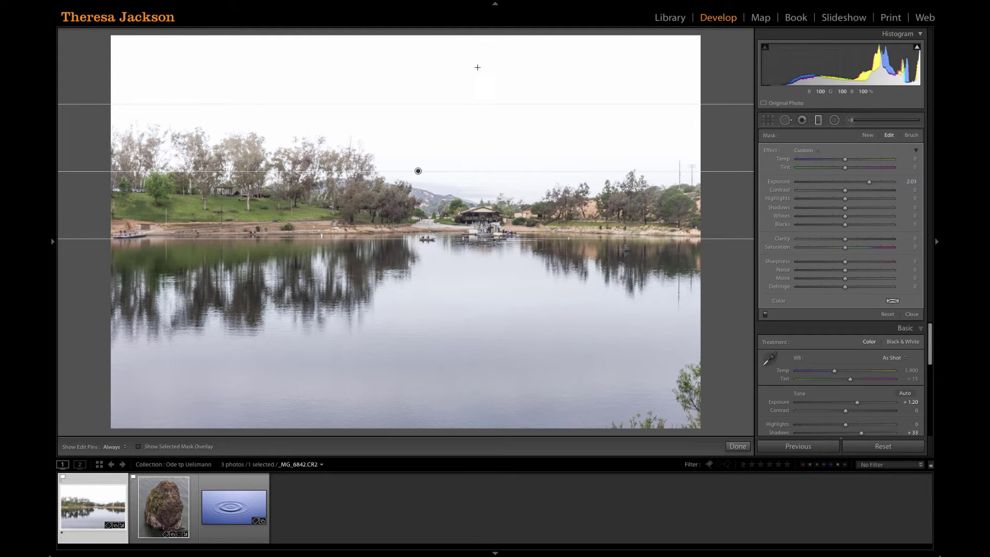
left_click_drag(419, 172, 418, 140)
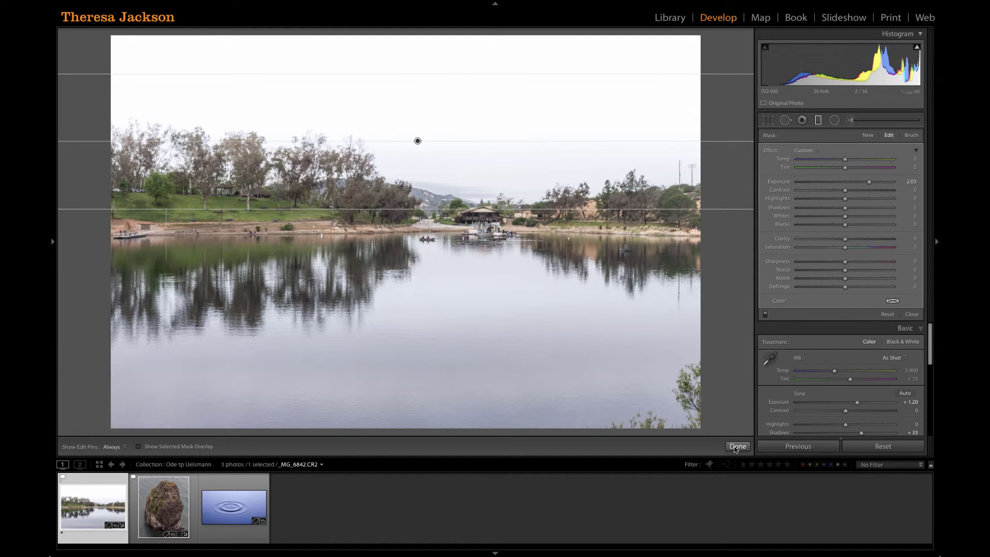
left_click(737, 446)
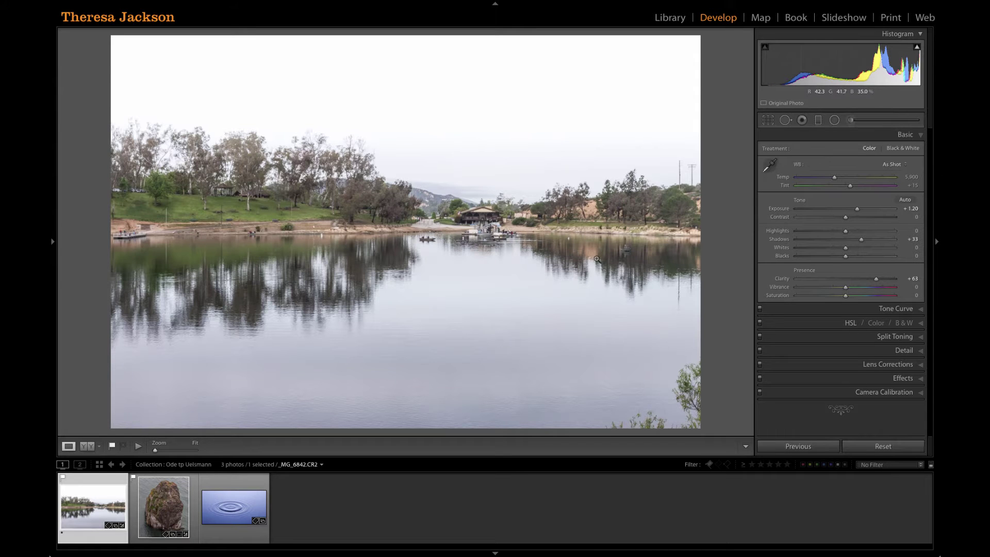
Lower the lake photo's Blacks to -42 with clipping warnings shown, check the clipped shadows around the boathouse up close, and hide the warnings
key("j")
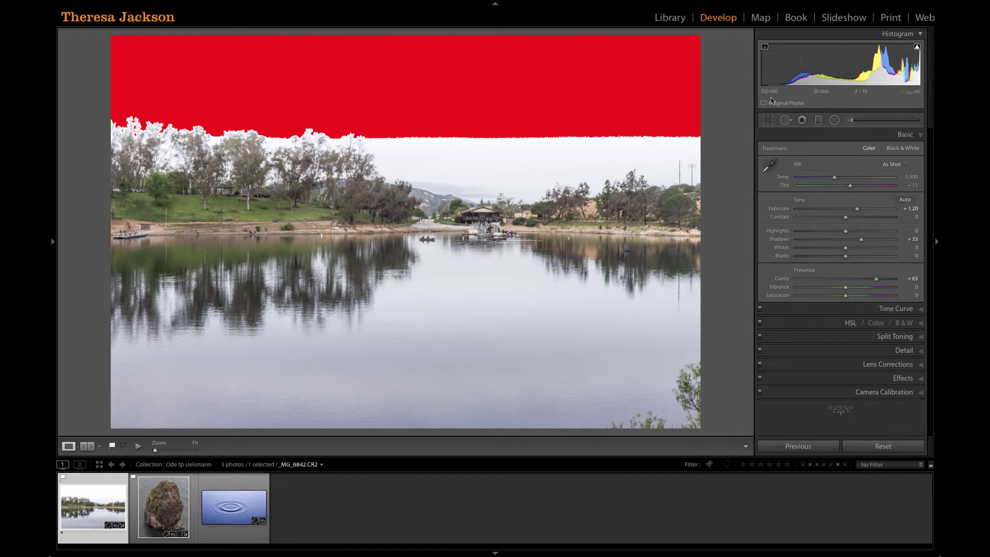
key("alt")
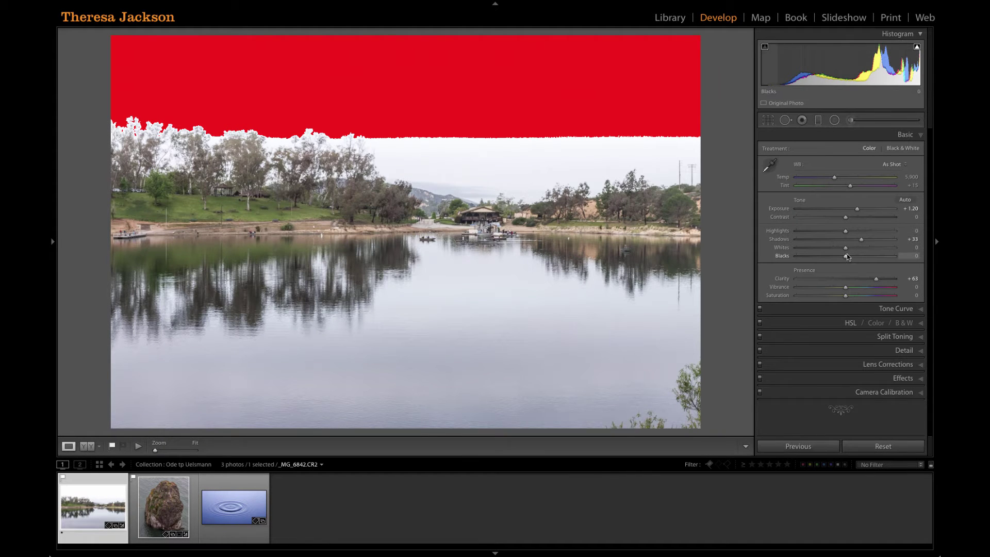
left_click_drag(847, 258, 825, 258)
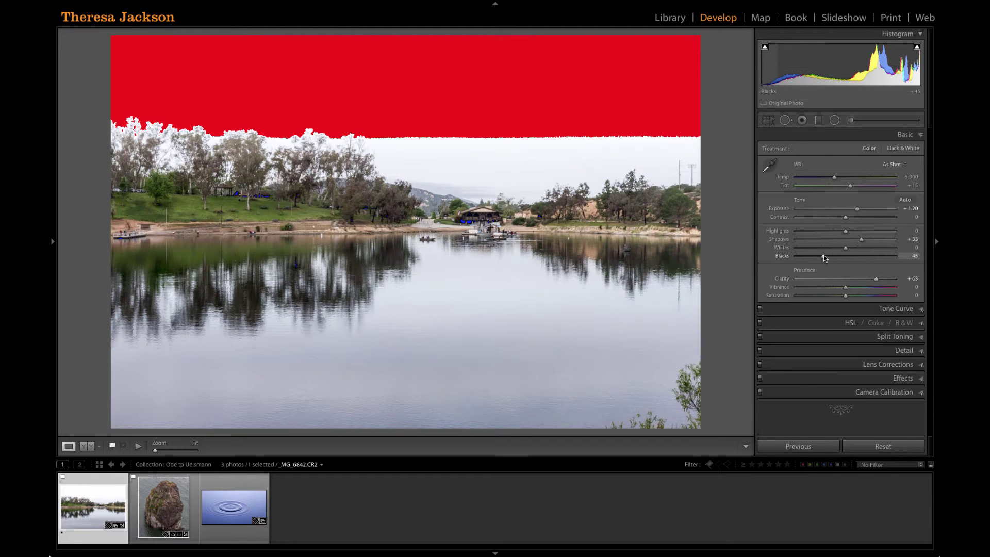
left_click(480, 227)
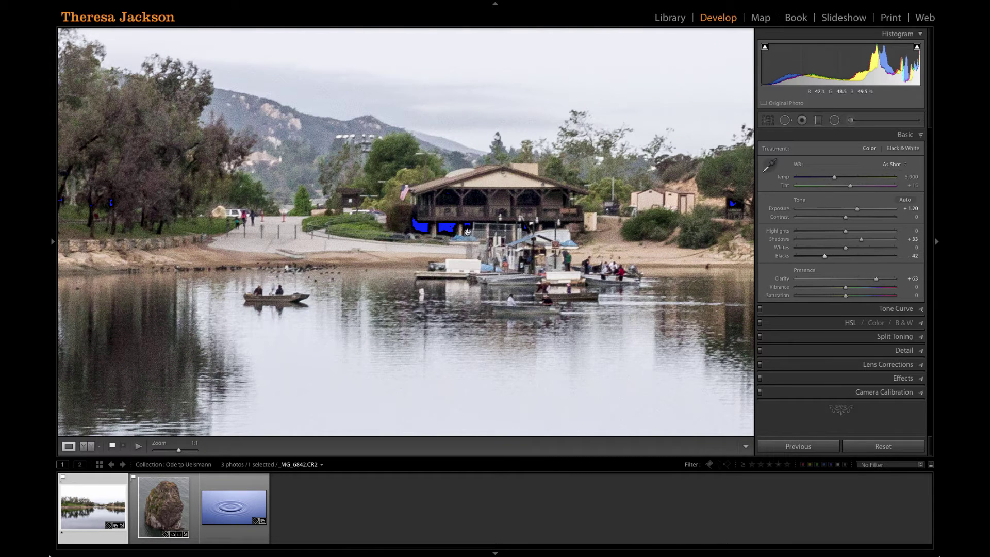
left_click(467, 232)
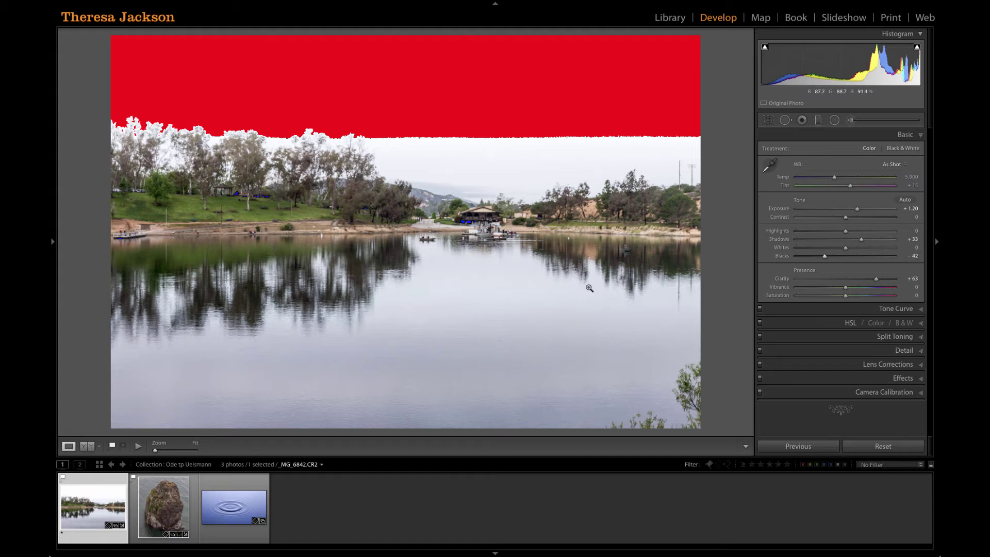
key("j")
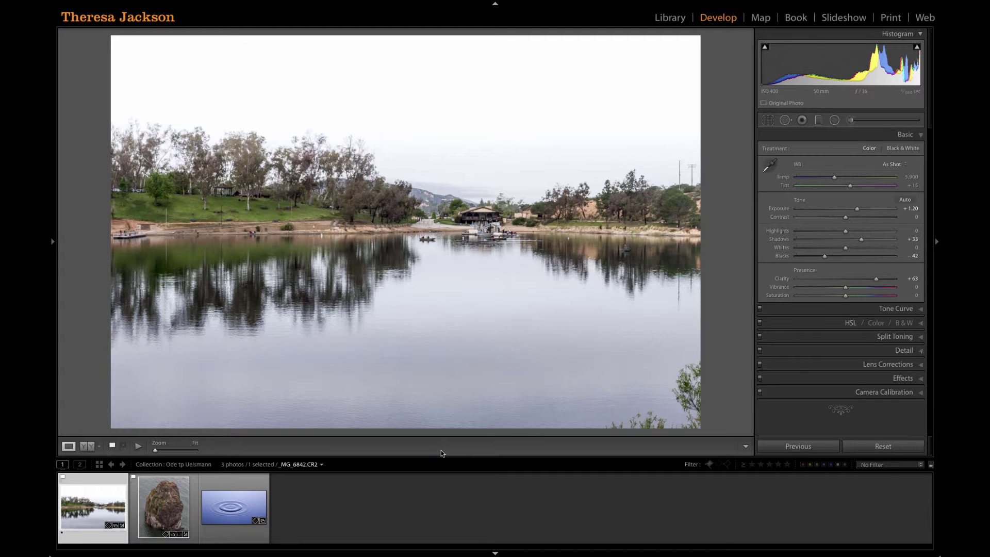
Bring back the application's menu bar and look through the external editing options for the lake photo
key("super+alt+f")
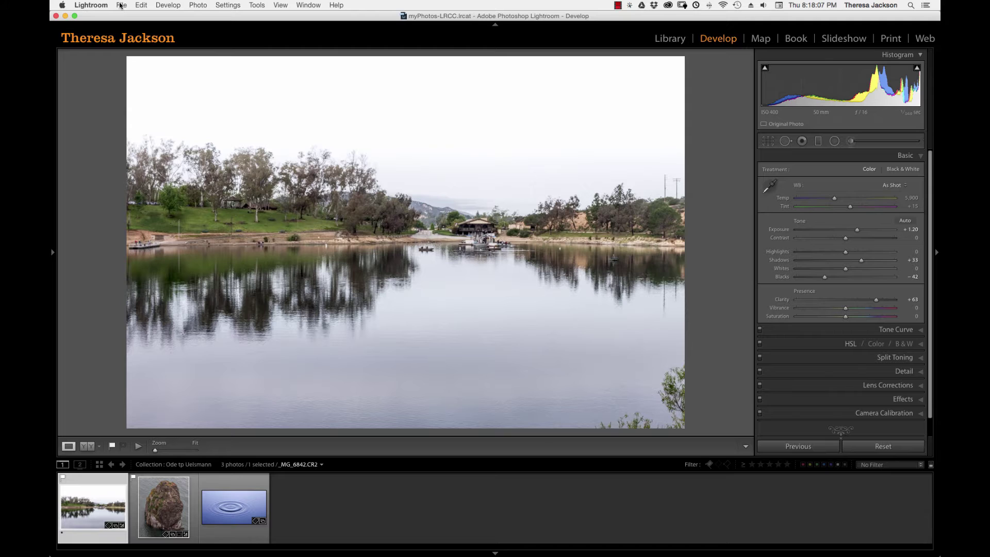
left_click(202, 8)
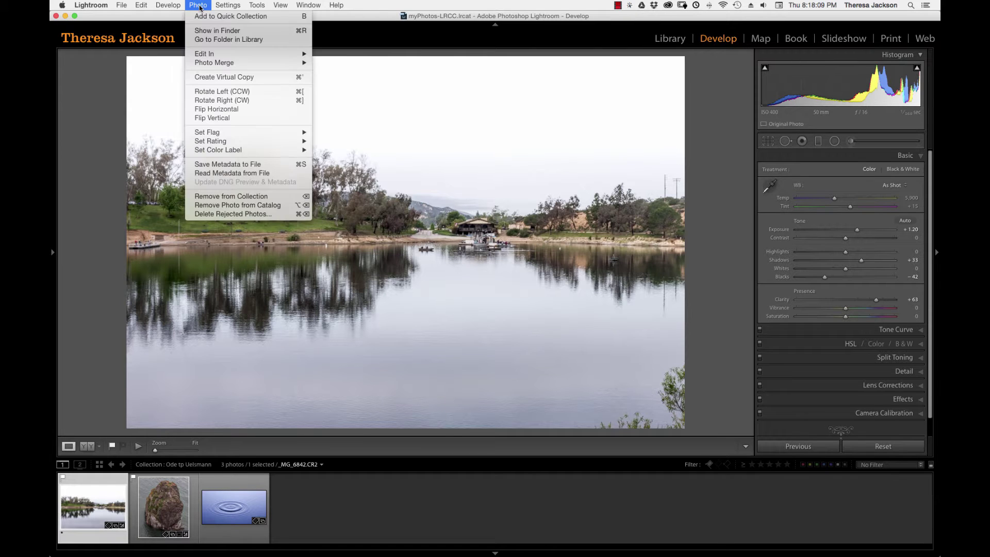
mouse_move(207, 56)
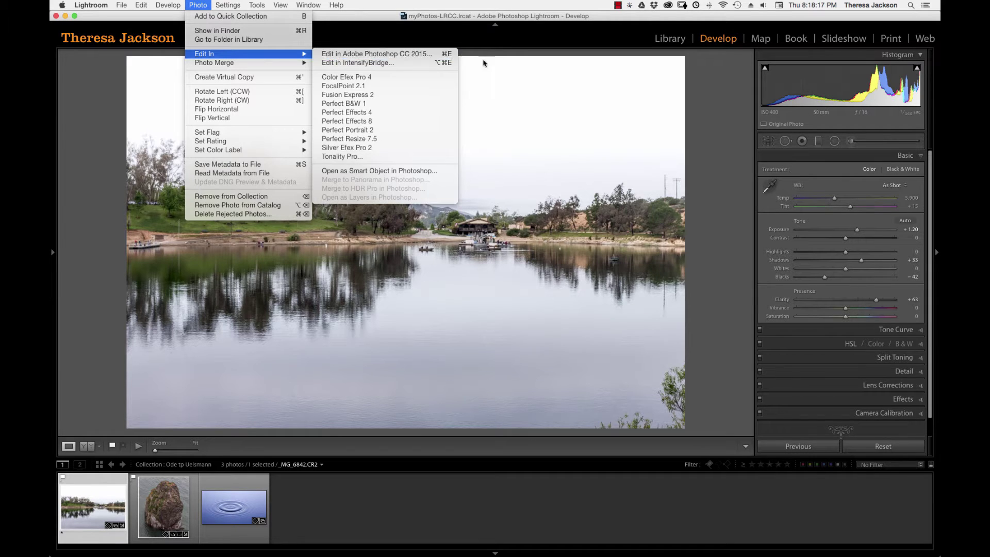
left_click(518, 74)
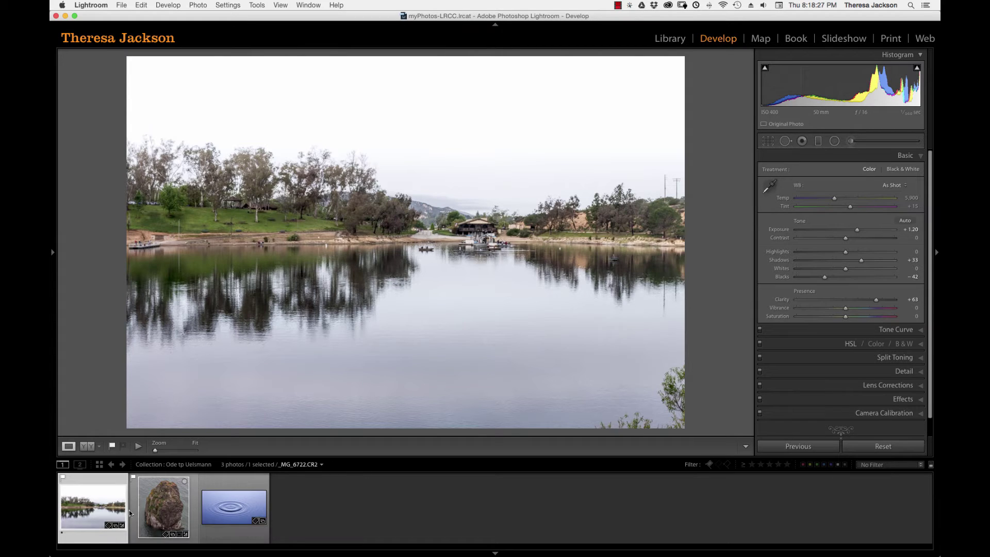
Select all three photos in the collection and open them as layers in Photoshop
left_click(223, 518)
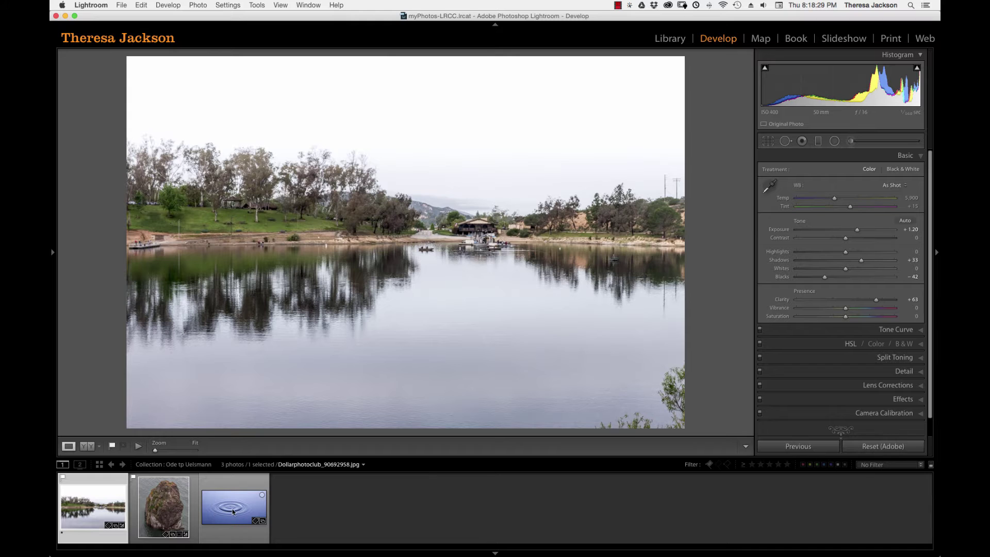
key("super+a")
left_click_drag(497, 456, 498, 423)
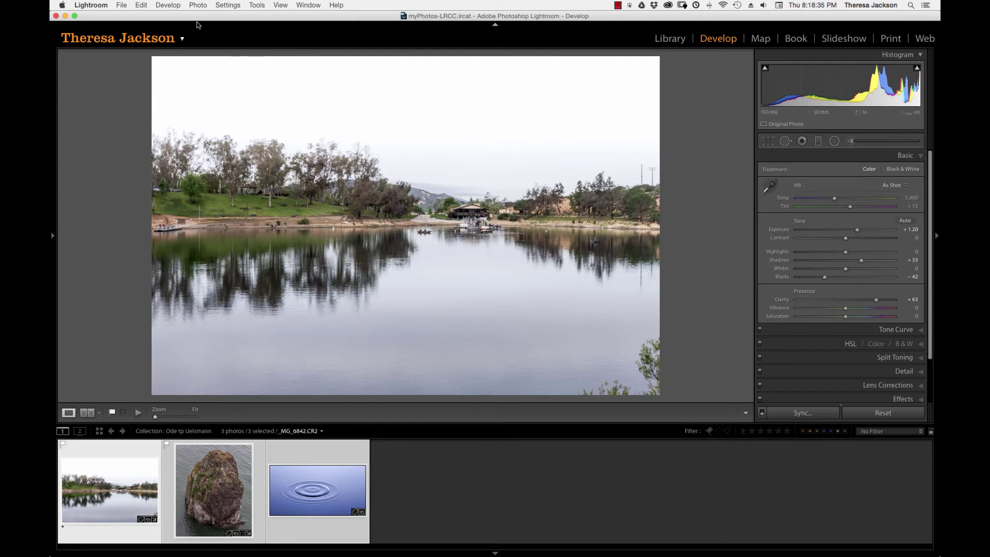
left_click(198, 6)
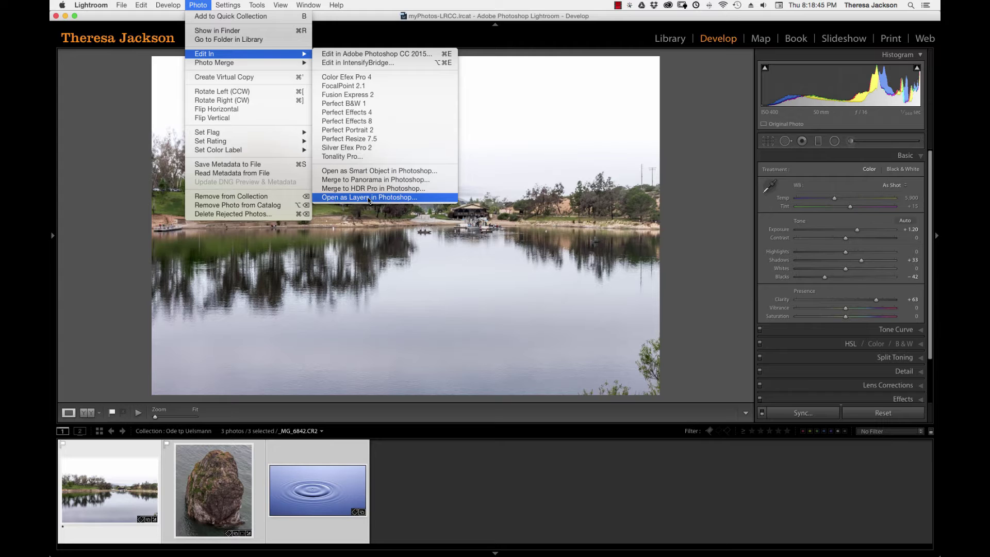
left_click(363, 198)
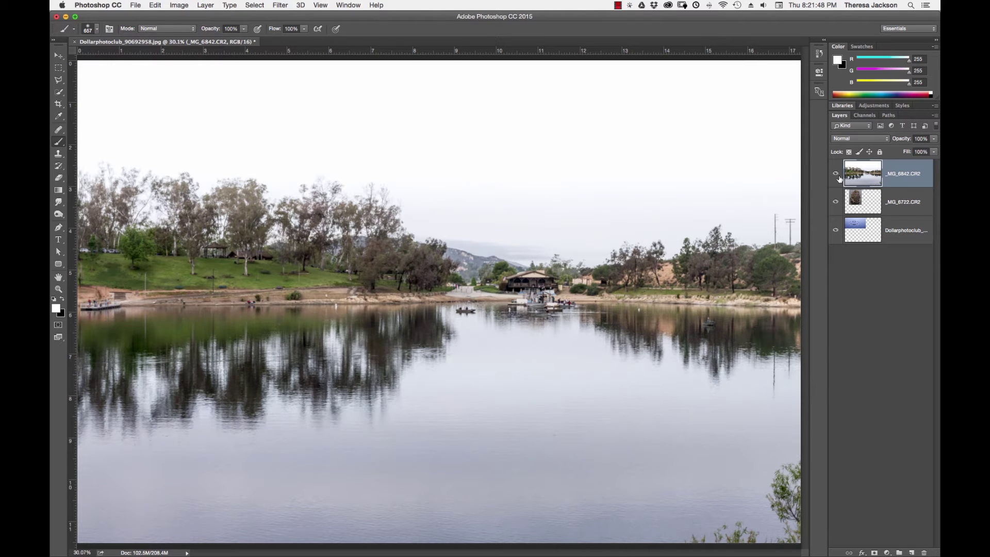
Check the contents of the layered document by hiding all three layers and showing them again
left_click(835, 173)
left_click(836, 201)
left_click(835, 230)
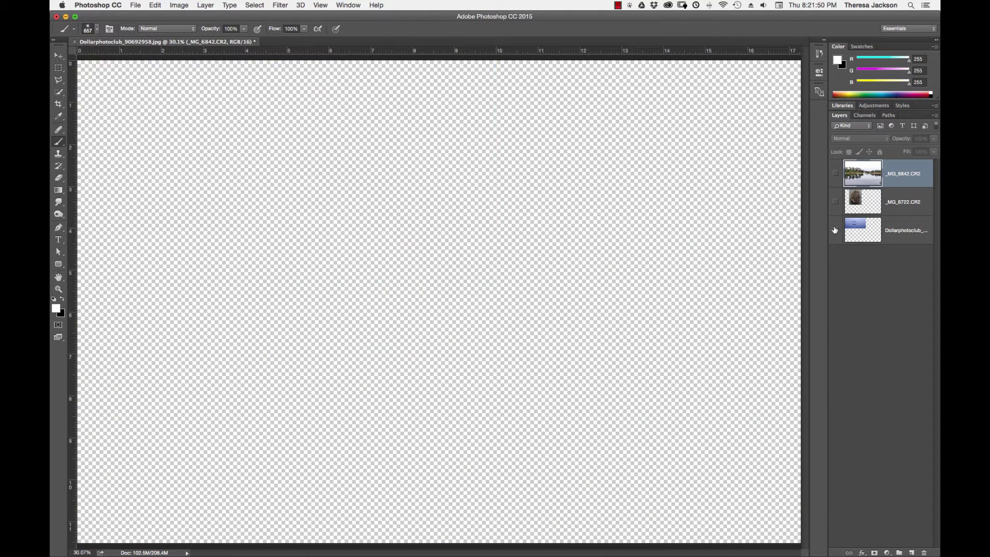
left_click(835, 230)
left_click(835, 201)
left_click(835, 174)
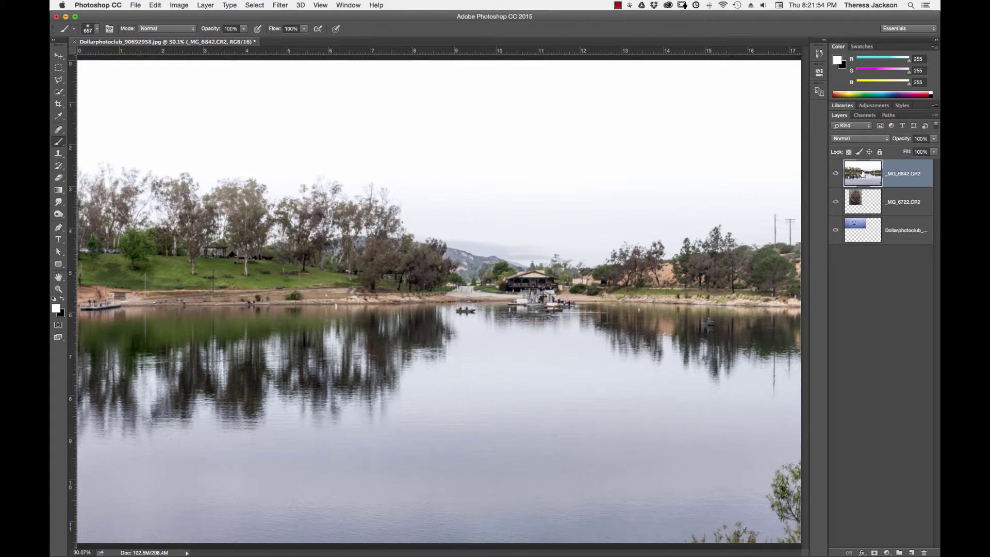
Move the lake layer to the bottom of the layer stack and hide the rock and water ripple layers
left_click_drag(861, 174, 859, 253)
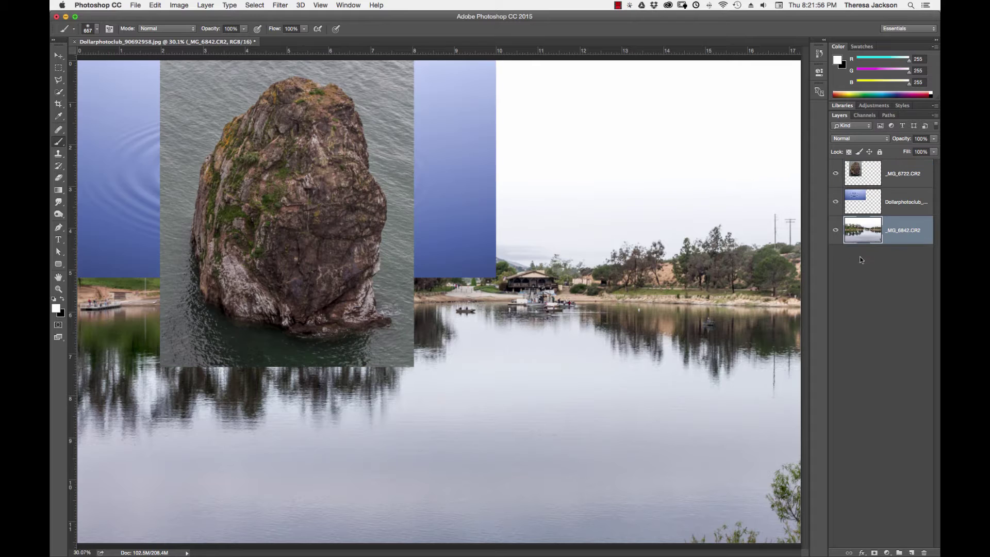
left_click(836, 202)
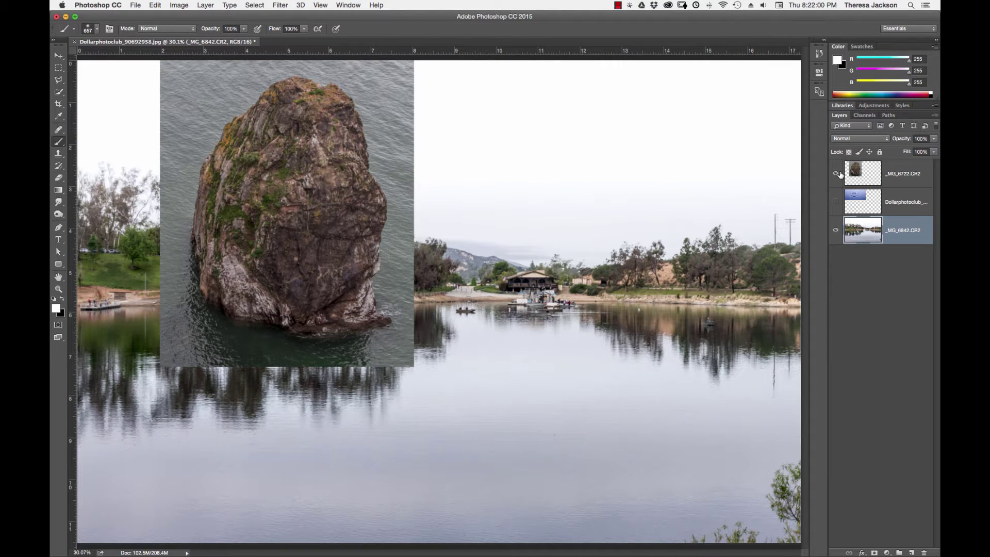
left_click(836, 174)
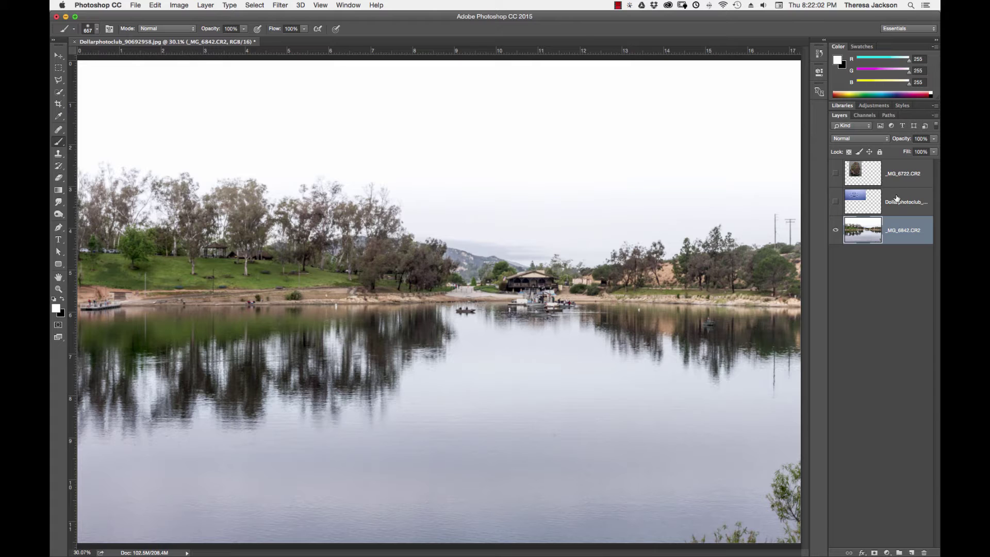
Rename the three layers by content as lake, water and rock
double_click(895, 232)
type("lake")
key("Return")
double_click(903, 202)
type("water")
key("Return")
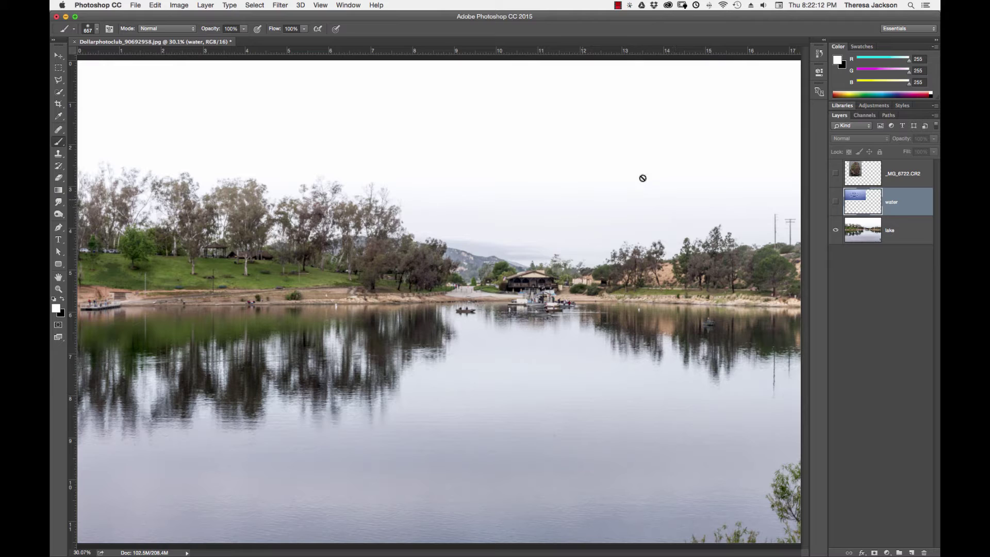
double_click(900, 174)
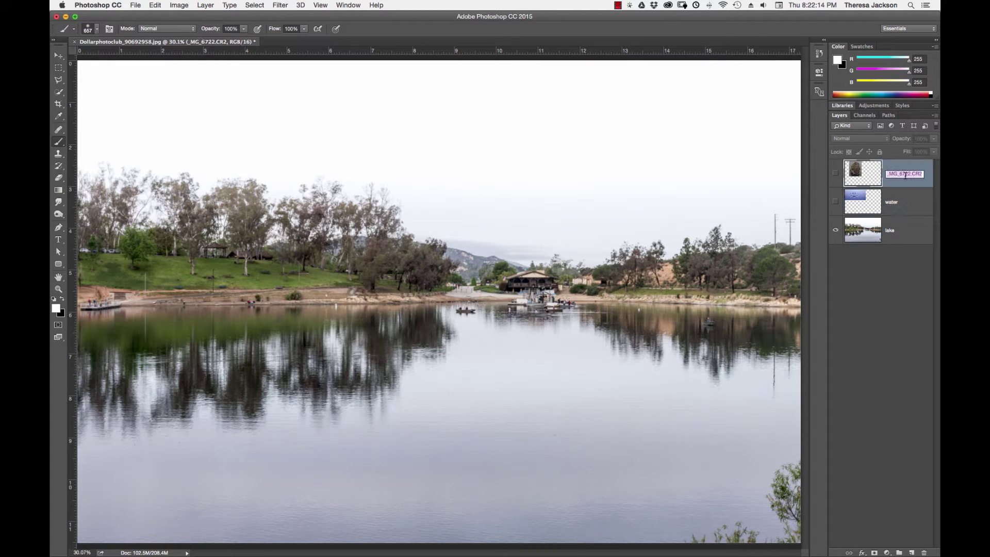
type("rock")
key("Return")
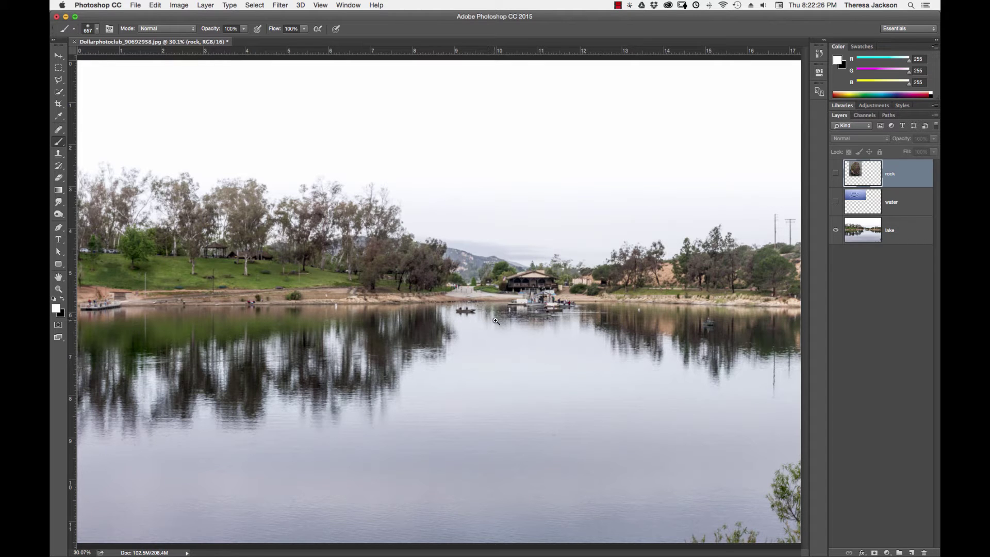
Set up the Crop tool with a width of 16 in and a height of 20 in
left_click_drag(496, 321, 459, 323)
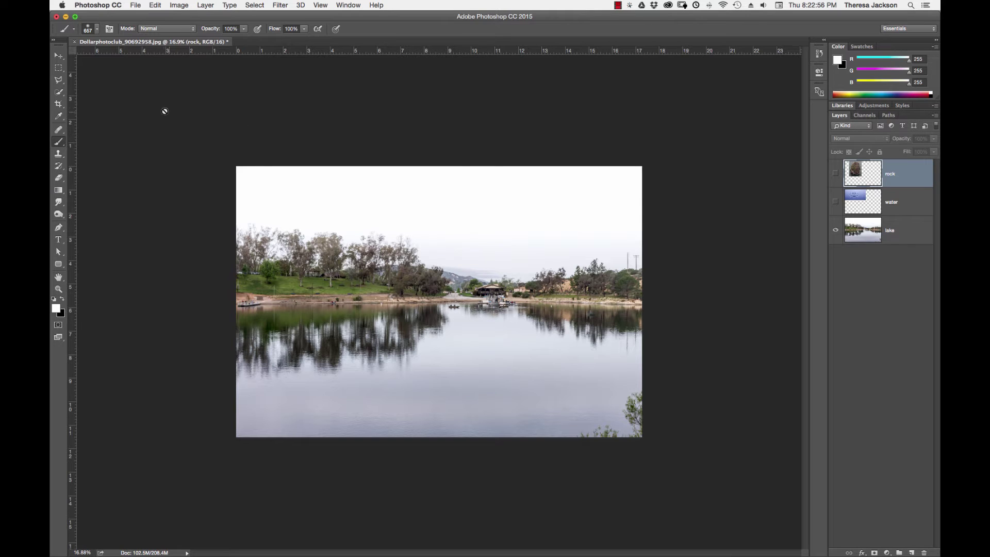
left_click(58, 105)
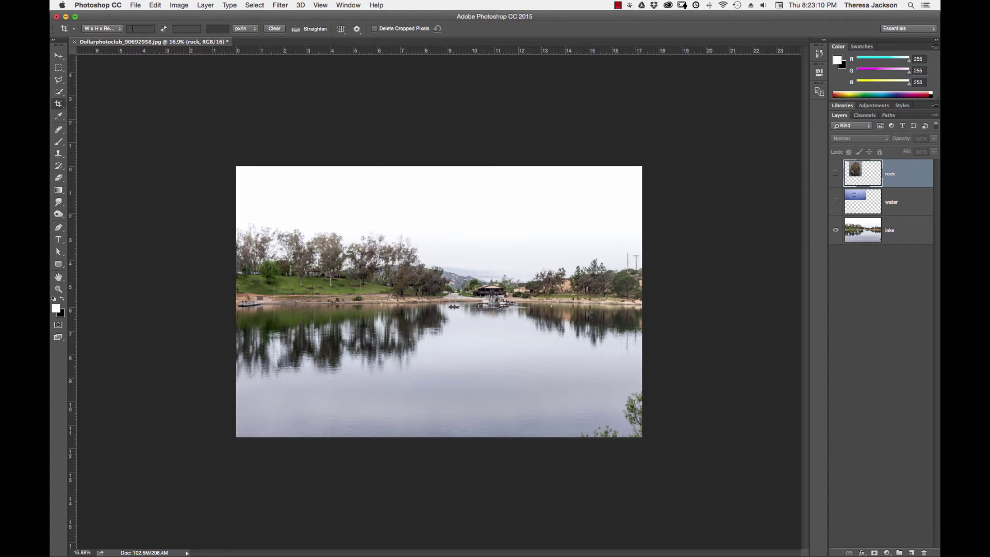
left_click(148, 29)
type("16")
key("Tab")
type("20")
key("Tab")
key("Return")
Crop to a portrait frame ending at the lake photo's right edge, extending into empty canvas above and trimming a thin strip along its bottom
left_click_drag(349, 172, 601, 441)
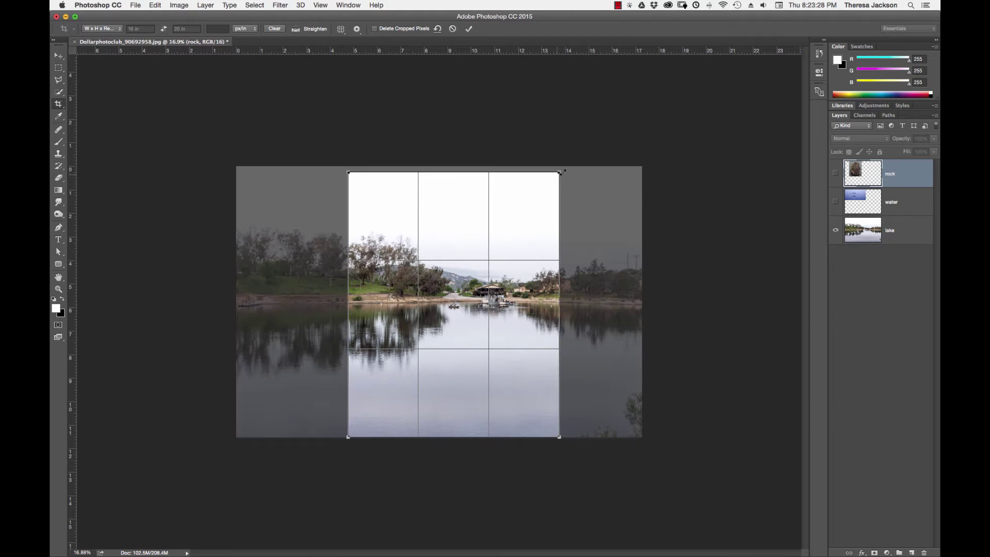
mouse_move(558, 173)
left_mouse_down()
mouse_move(574, 161)
mouse_move(566, 165)
left_mouse_up()
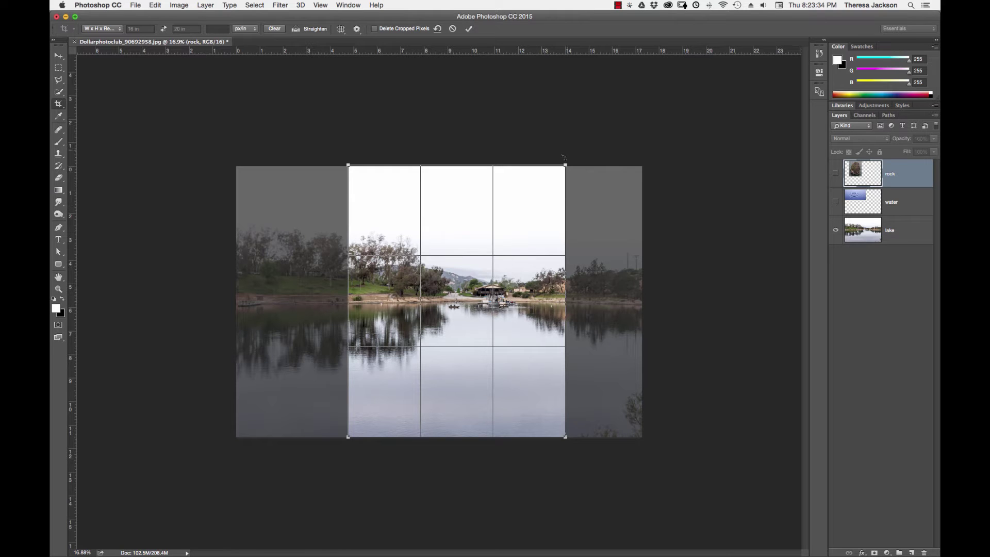
left_click_drag(569, 163, 654, 74)
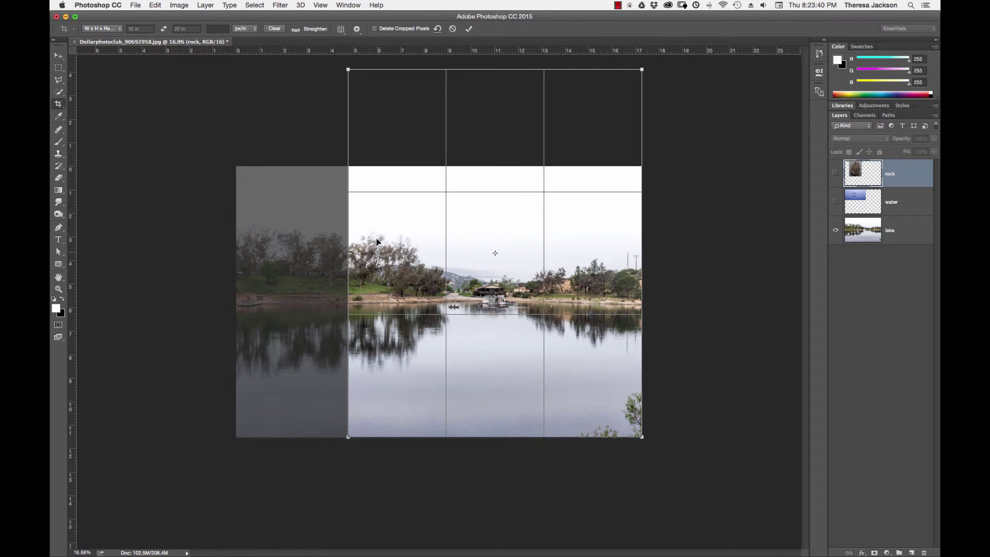
left_click_drag(348, 69, 329, 46)
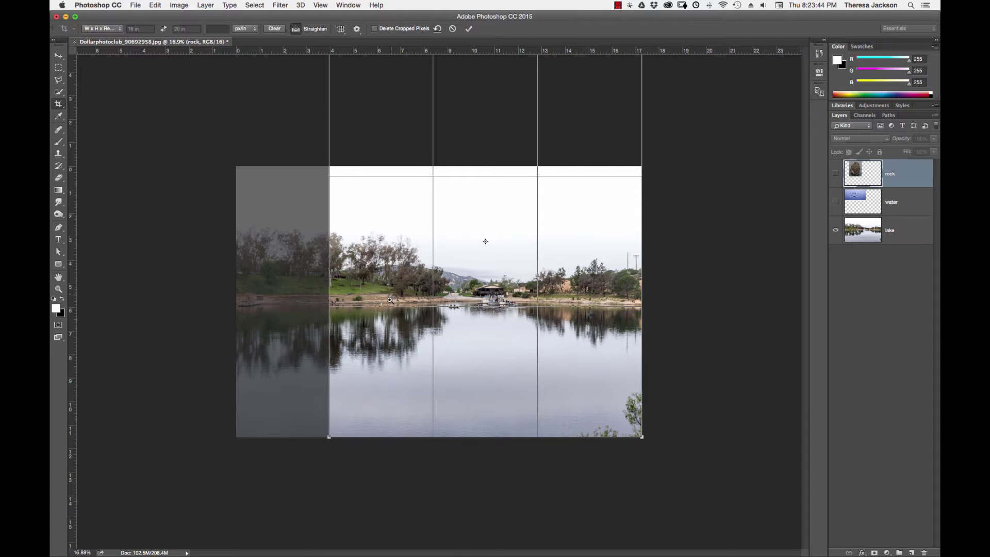
key("super+minus")
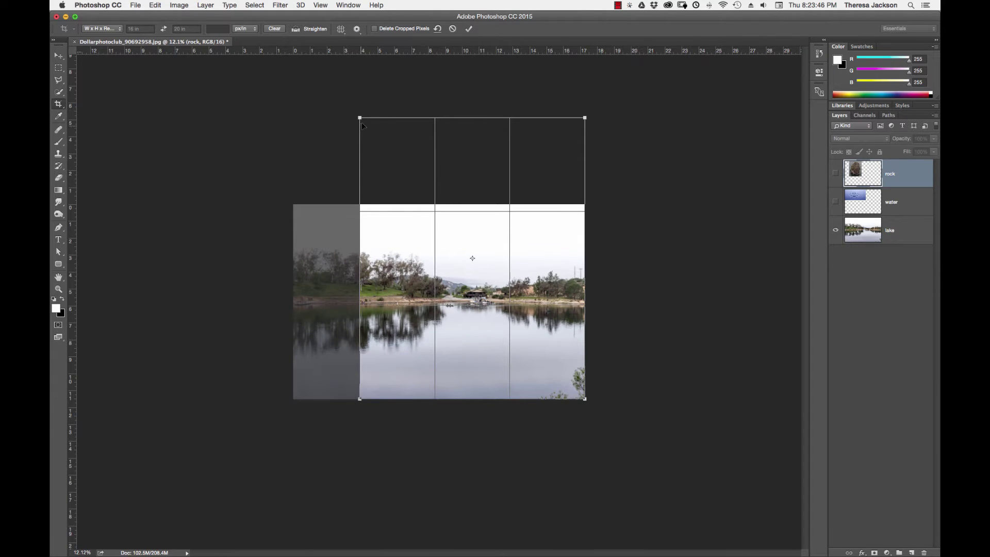
left_click_drag(359, 118, 354, 111)
left_click_drag(504, 277, 503, 279)
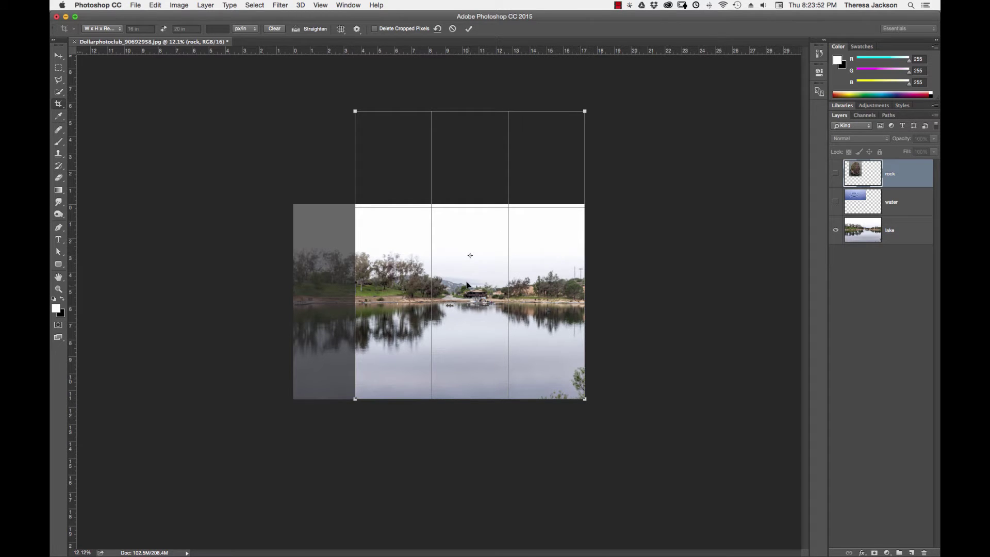
left_click_drag(586, 399, 580, 390)
left_click_drag(499, 342, 502, 341)
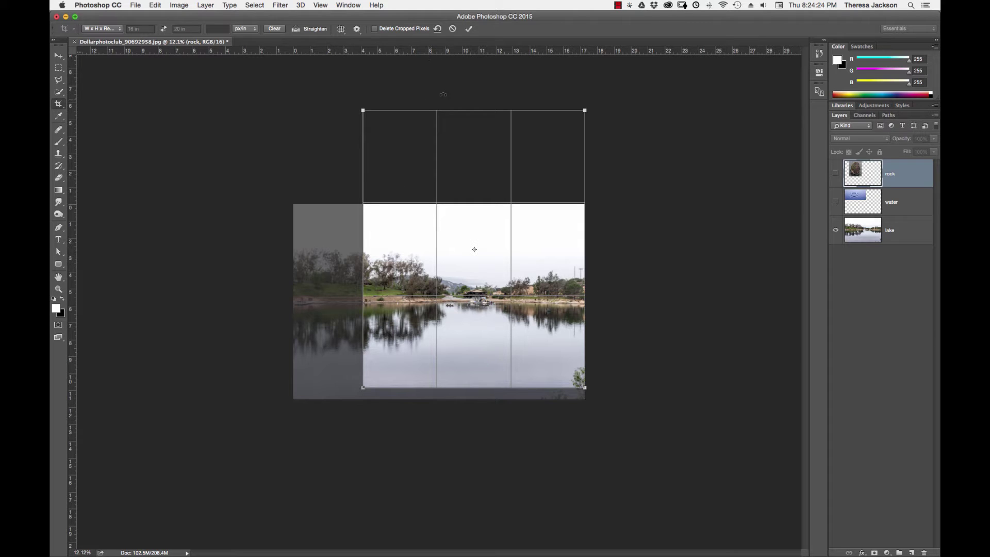
left_click(469, 30)
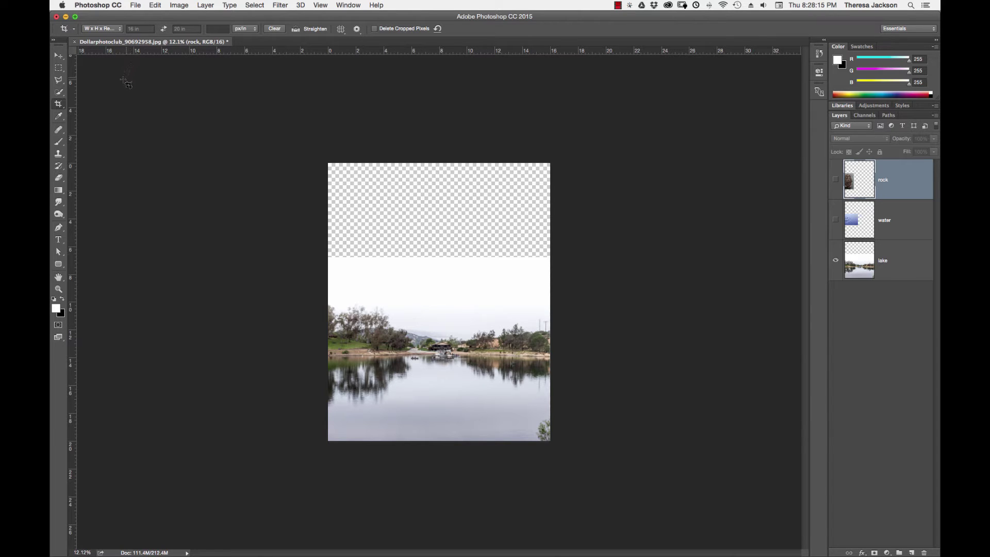
Save the layered document in the composite folder as Uelsmann-composite in Photoshop format, keeping layers and Maximize Compatibility on
left_click(136, 5)
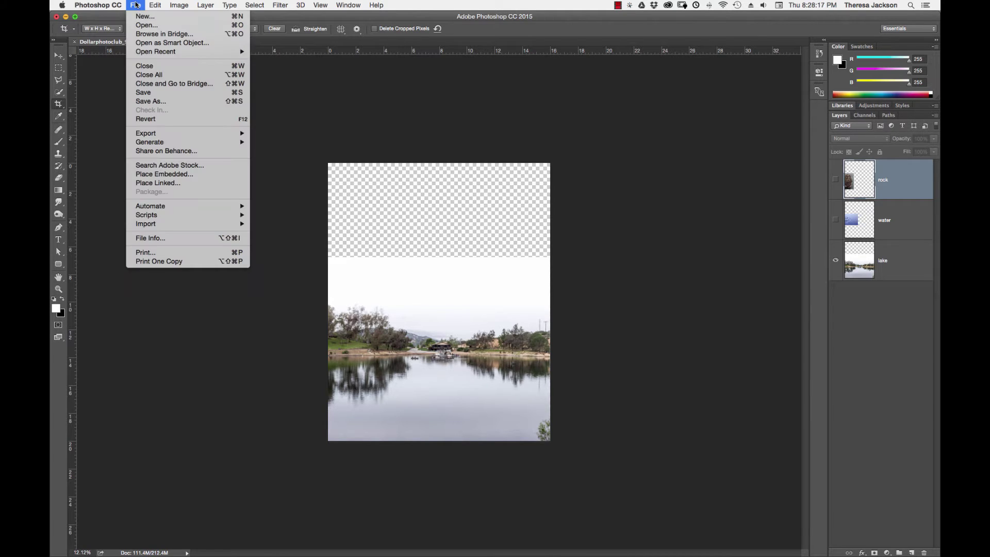
left_click(147, 102)
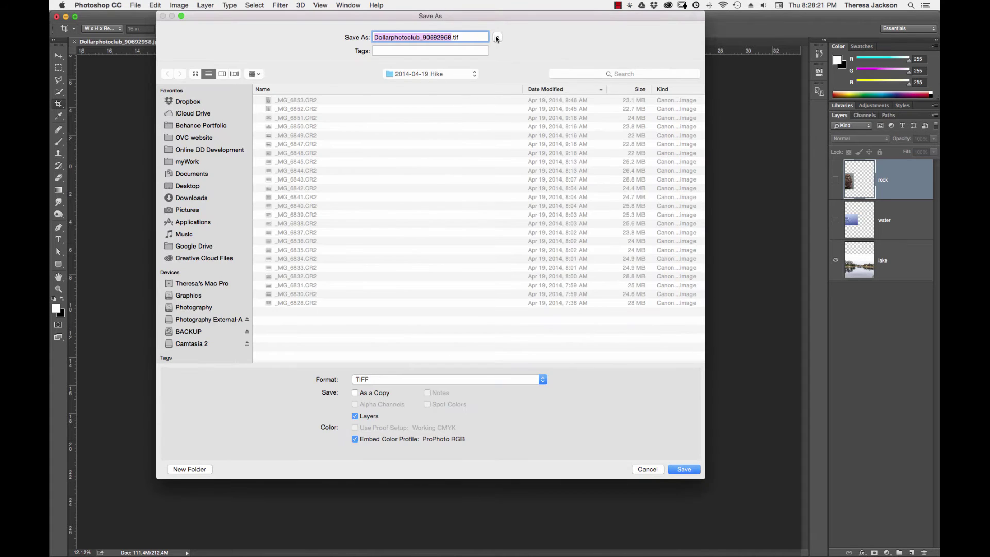
left_click(474, 73)
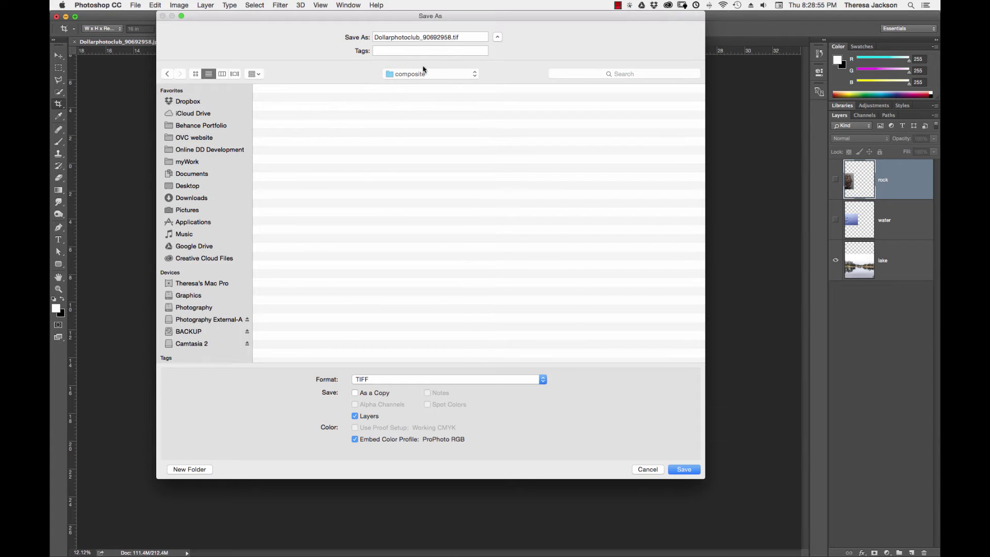
left_click(446, 36)
left_click_drag(452, 37, 347, 32)
type("Uelsmann-composite")
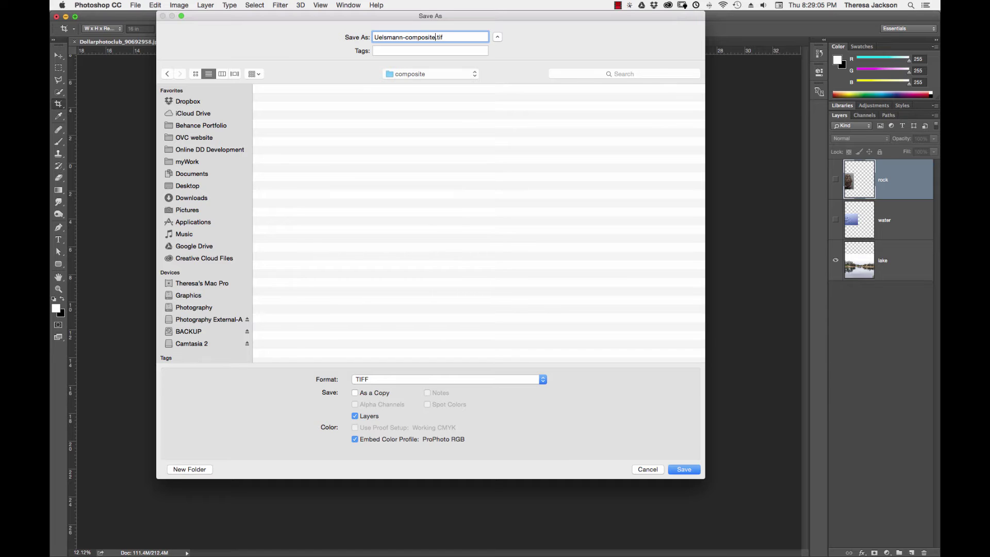
left_click(412, 383)
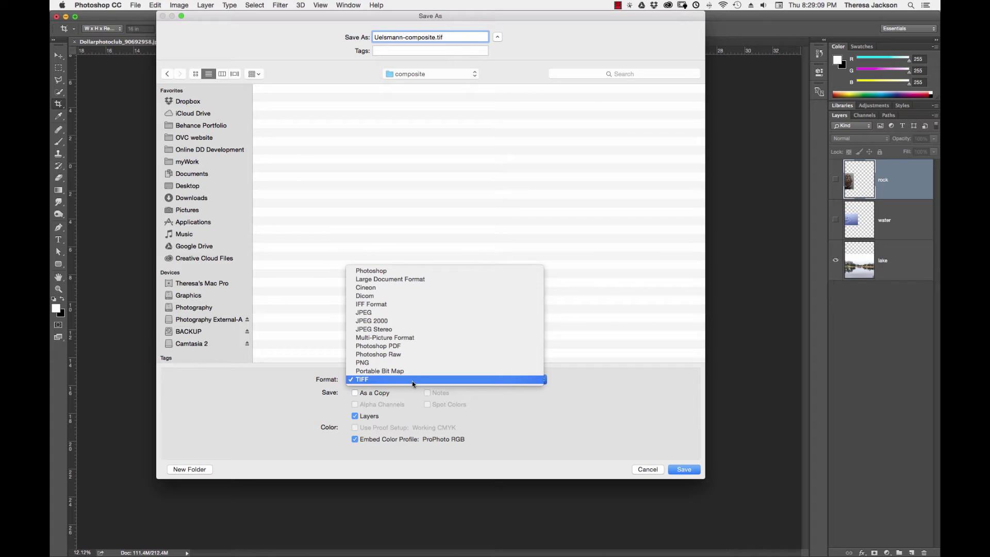
left_click(379, 272)
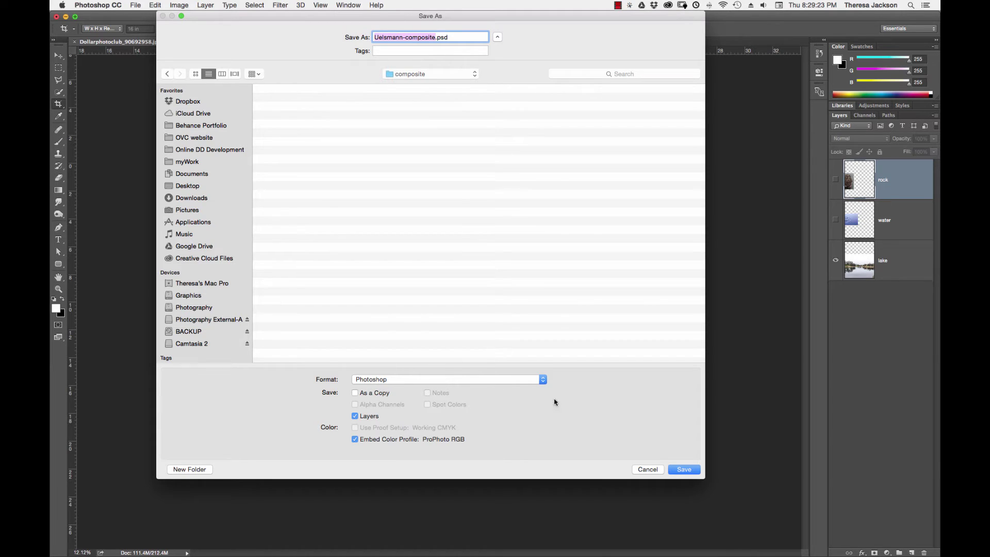
left_click(684, 470)
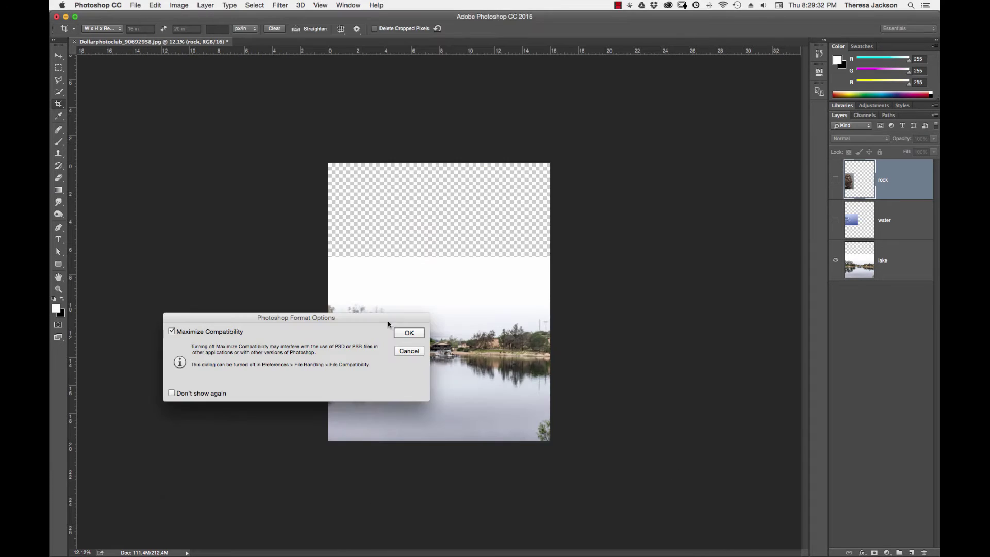
left_click(408, 333)
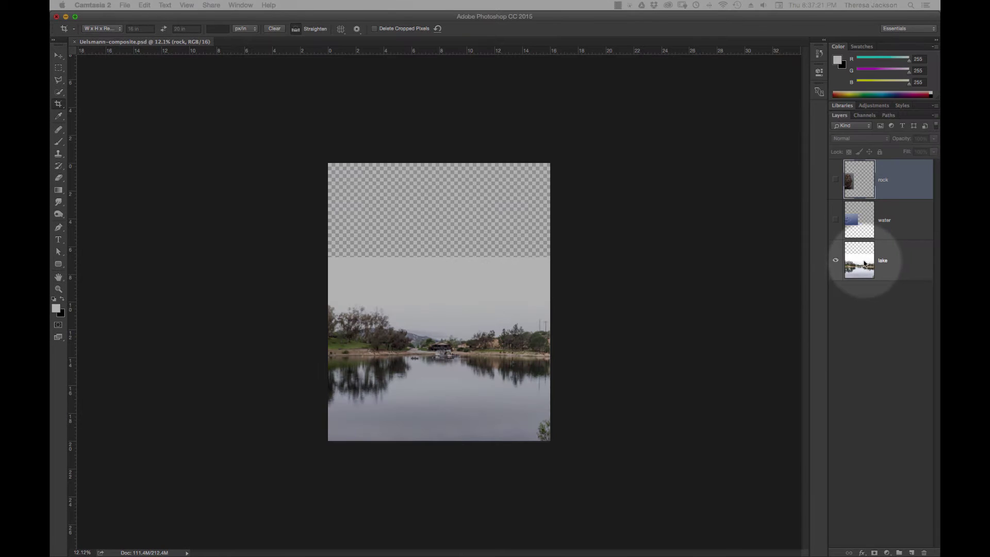
Free Transform the lake layer proportionally to 119% around a reference point placed on the boathouse at the shoreline
left_click(861, 264)
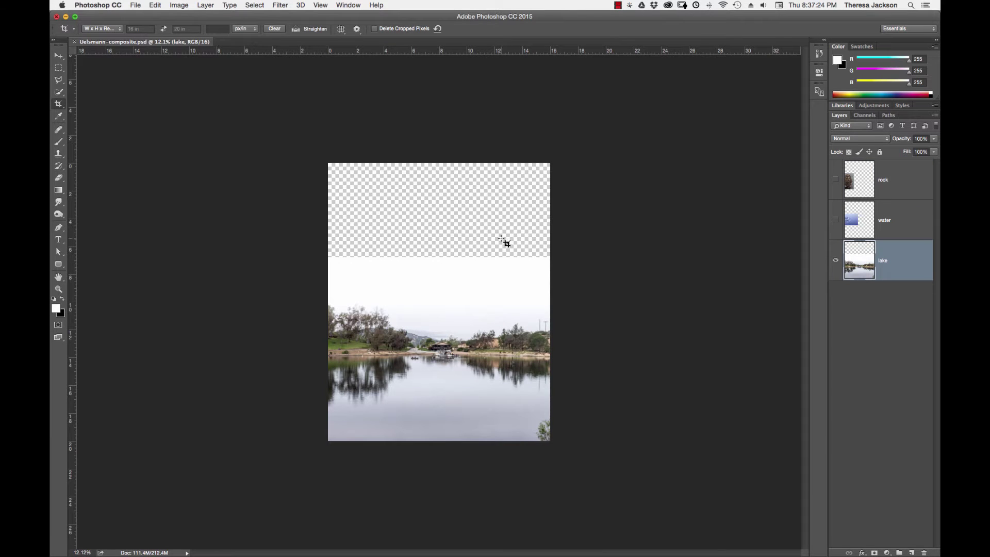
key("super+t")
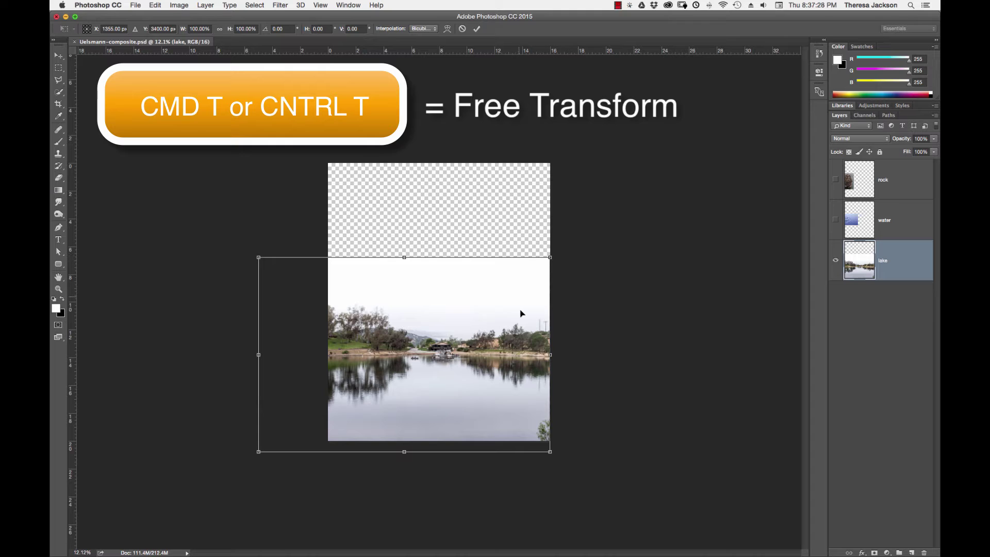
left_click(442, 352, "alt")
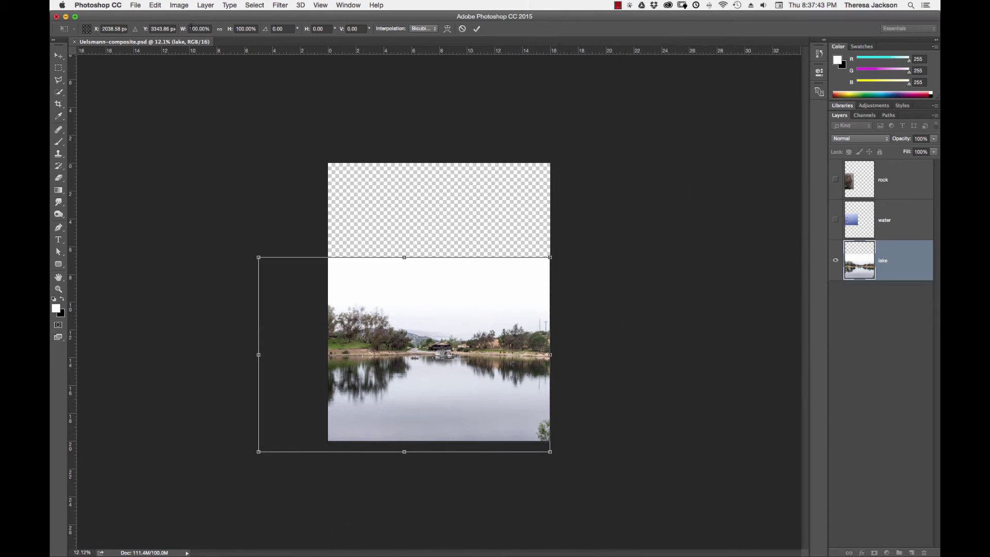
left_click(219, 30)
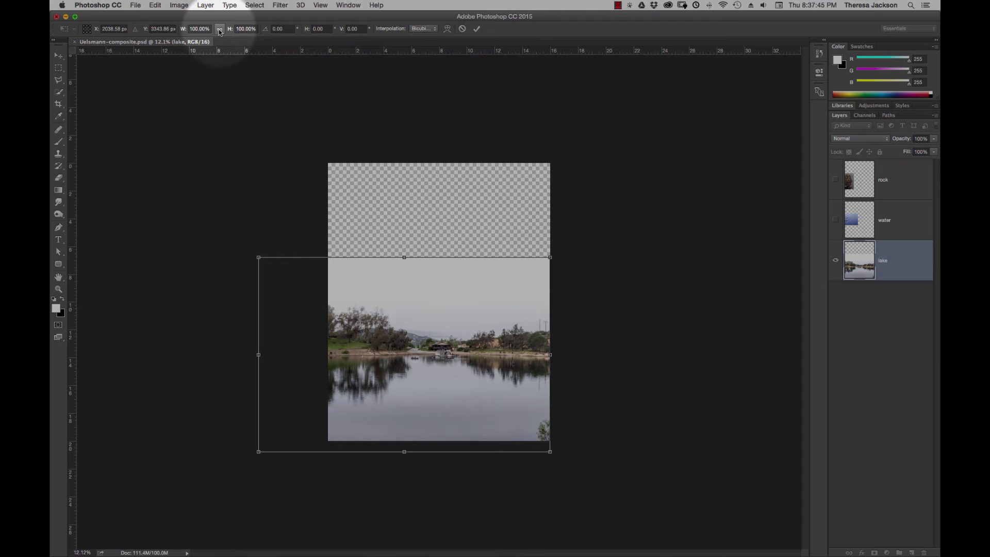
left_click(219, 30)
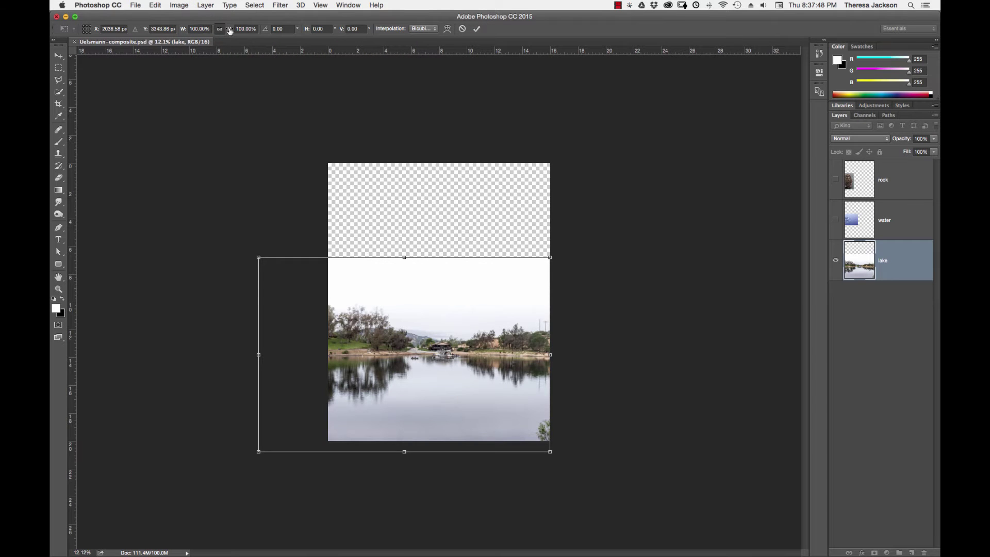
left_click_drag(228, 30, 237, 30)
mouse_move(237, 30)
left_mouse_down()
mouse_move(413, 32)
mouse_move(337, 39)
mouse_move(244, 20)
mouse_move(227, 32)
mouse_move(238, 31)
left_mouse_up()
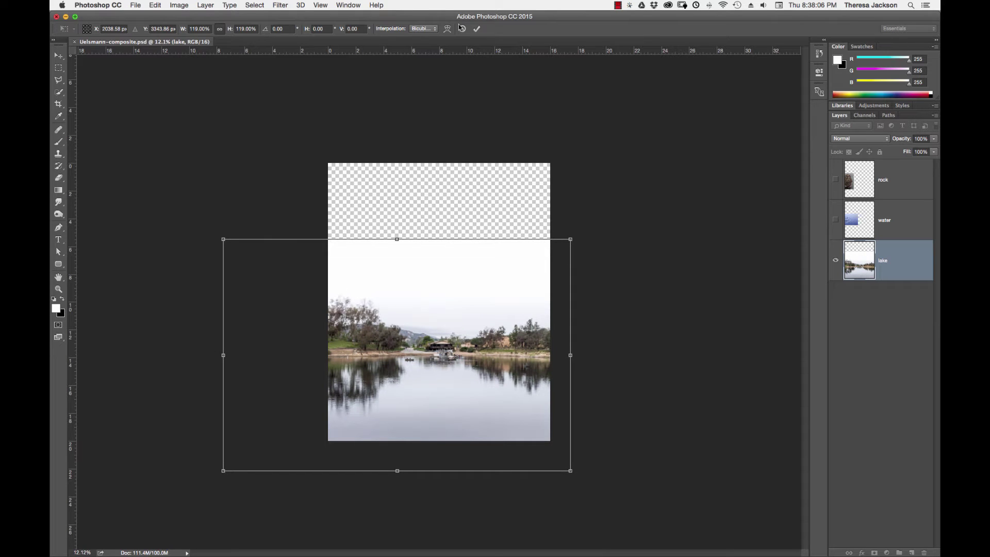
left_click(477, 29)
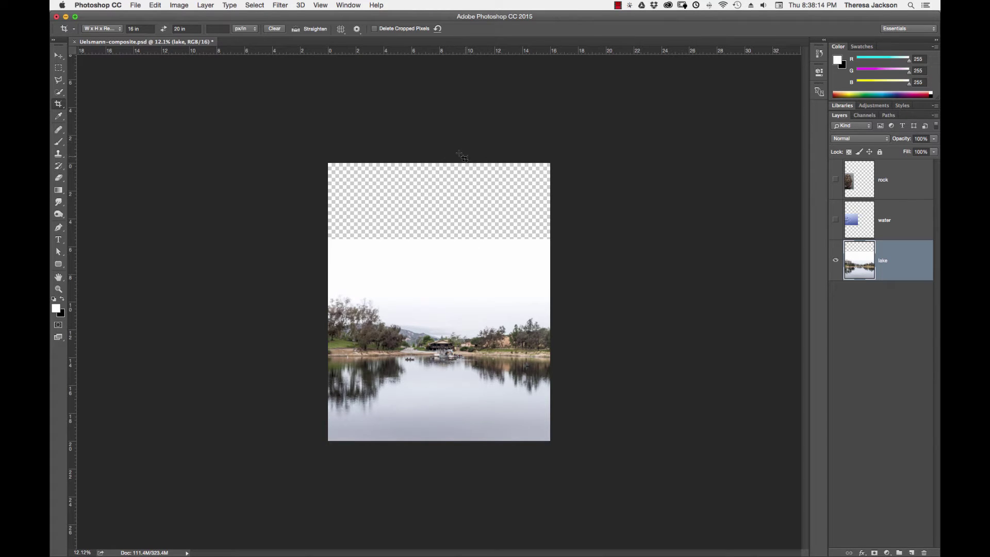
Select the transparent area above the lake photo with a slight overlap into the sky, and reset the foreground and background colours to default
left_click(60, 68)
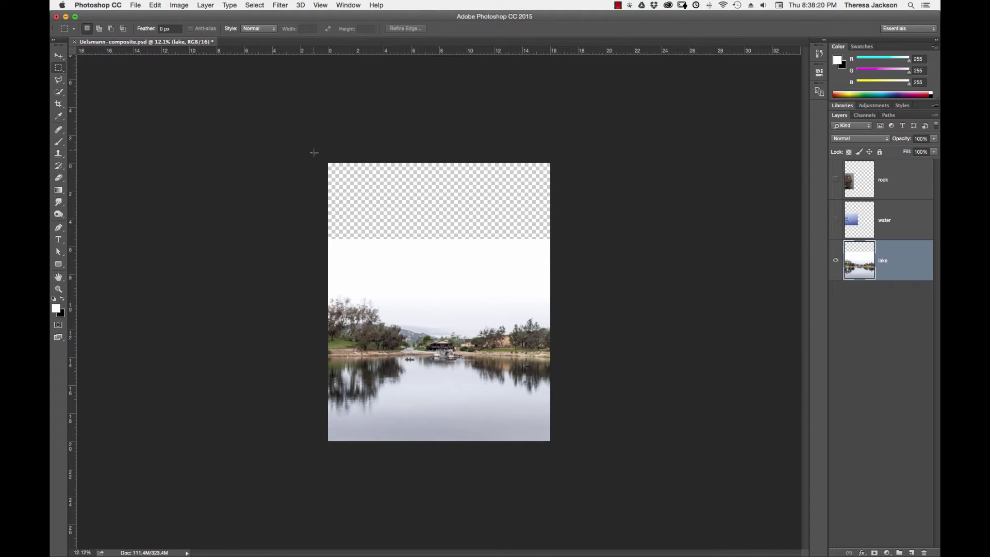
left_click_drag(322, 158, 576, 242)
key("d")
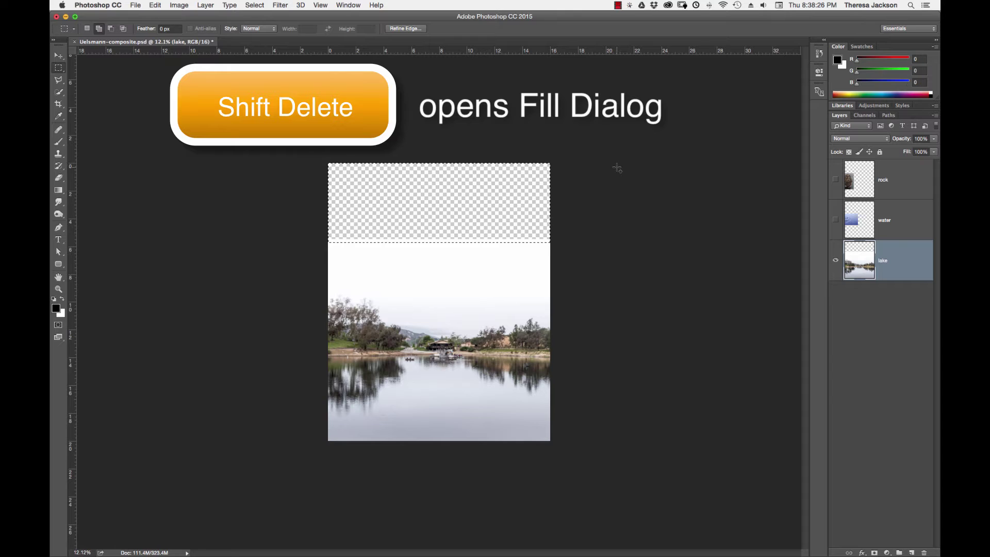
Fill the selected area with Content-Aware in Normal mode at 100% opacity, clear the selection and save the document
key("shift+Delete")
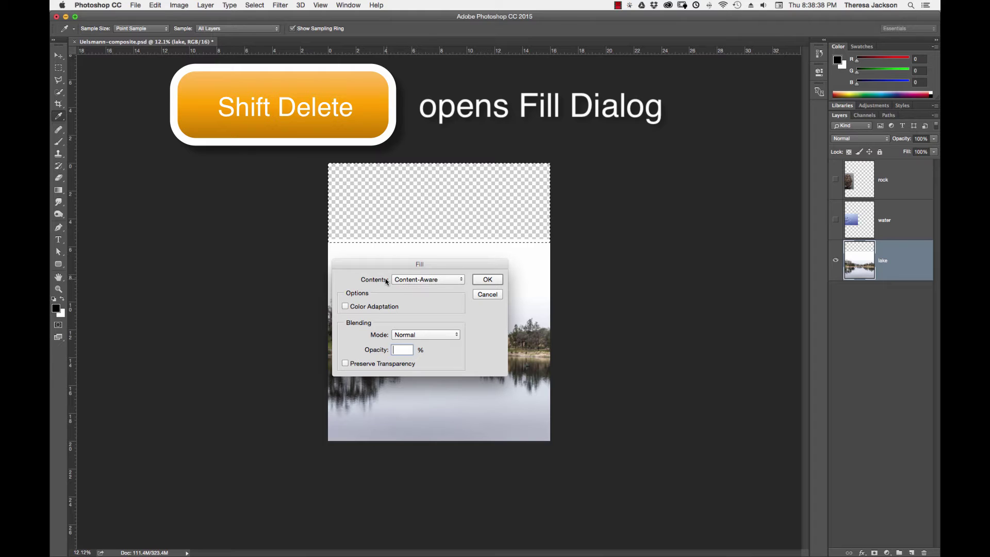
left_click(426, 280)
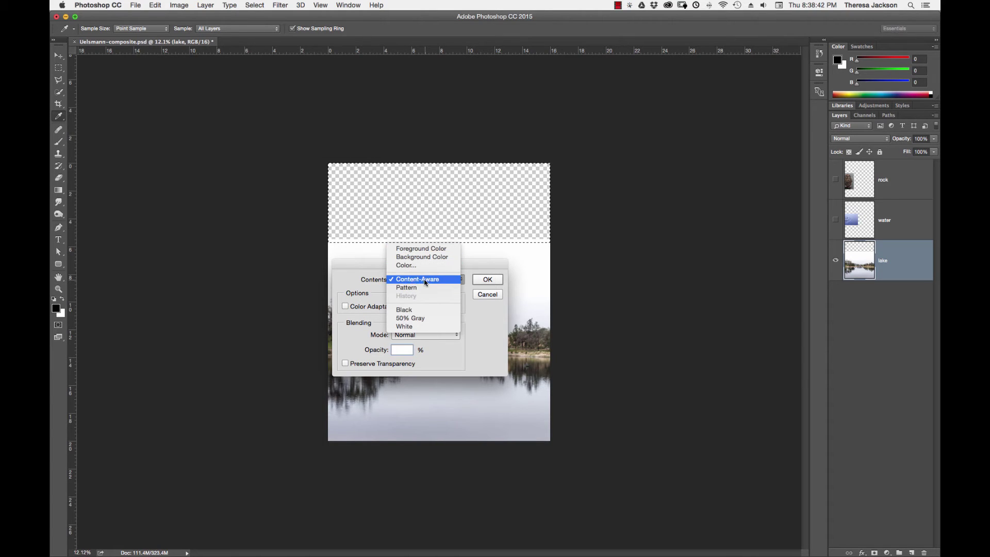
left_click(428, 281)
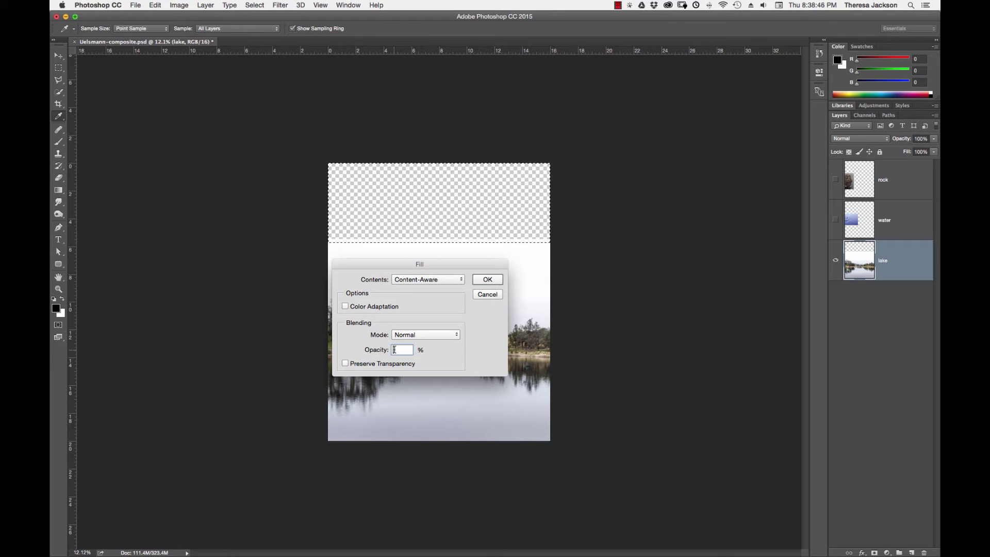
type("1000")
key("BackSpace")
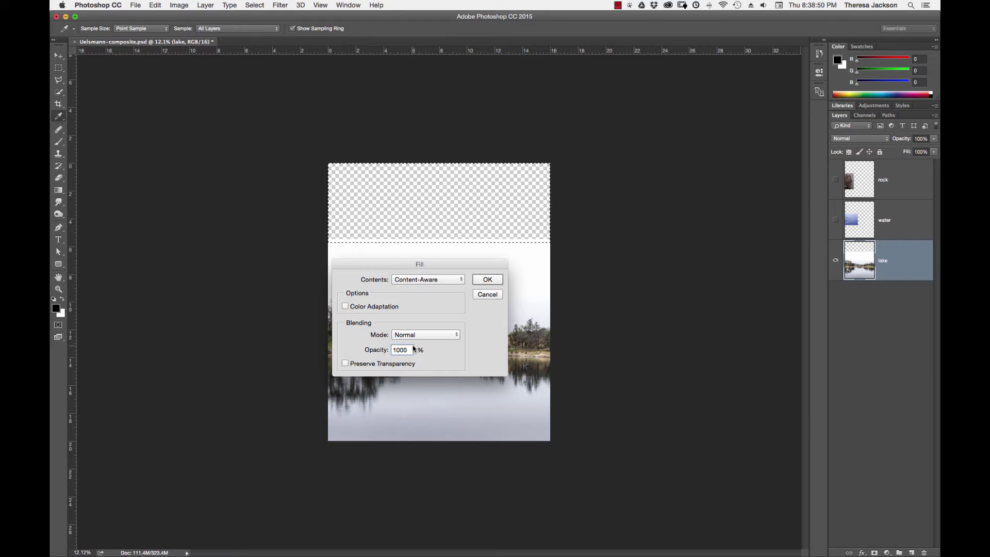
left_click(488, 281)
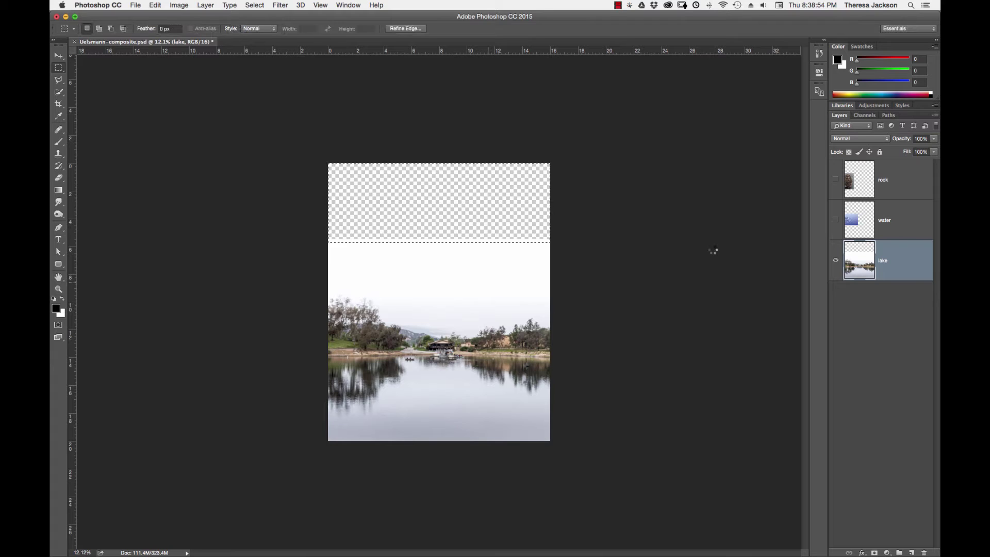
key("ctrl+d")
key("ctrl+s")
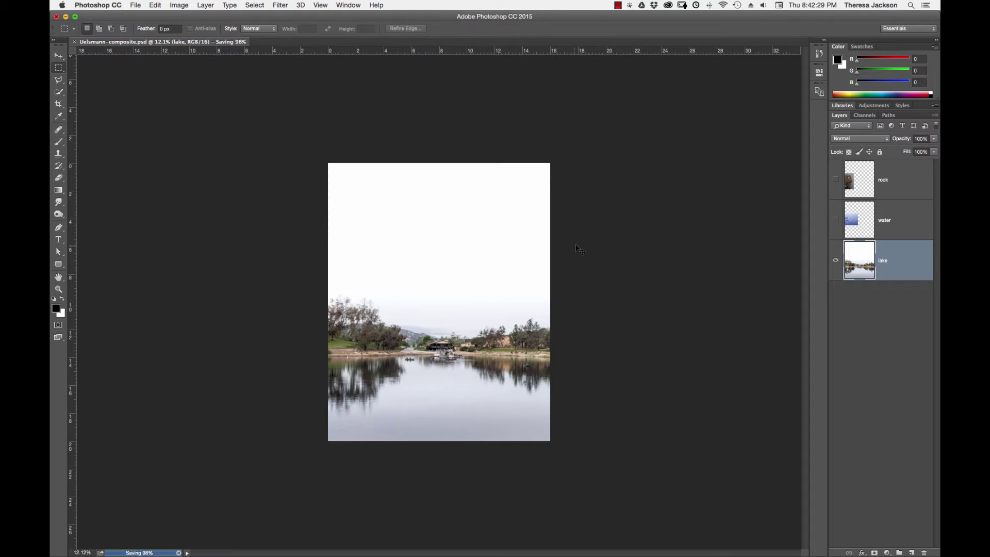
Show the rock layer and place it between the water and lake layers in the stack
key("ctrl+0")
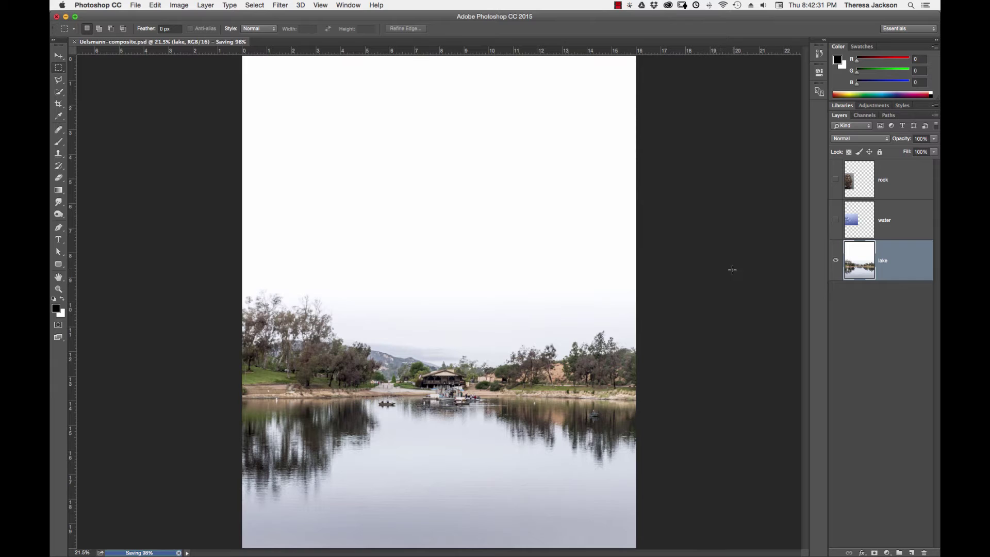
left_click(835, 180)
left_click_drag(861, 177, 870, 246)
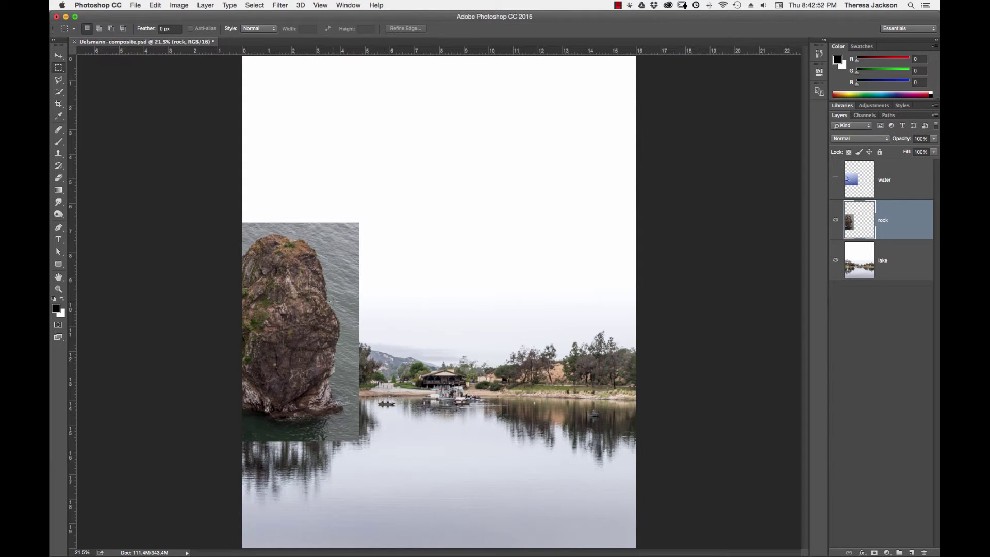
Move the rock photo to the horizontal middle of the white sky, just above the boathouse and hills
key("v")
left_click_drag(287, 329, 461, 225)
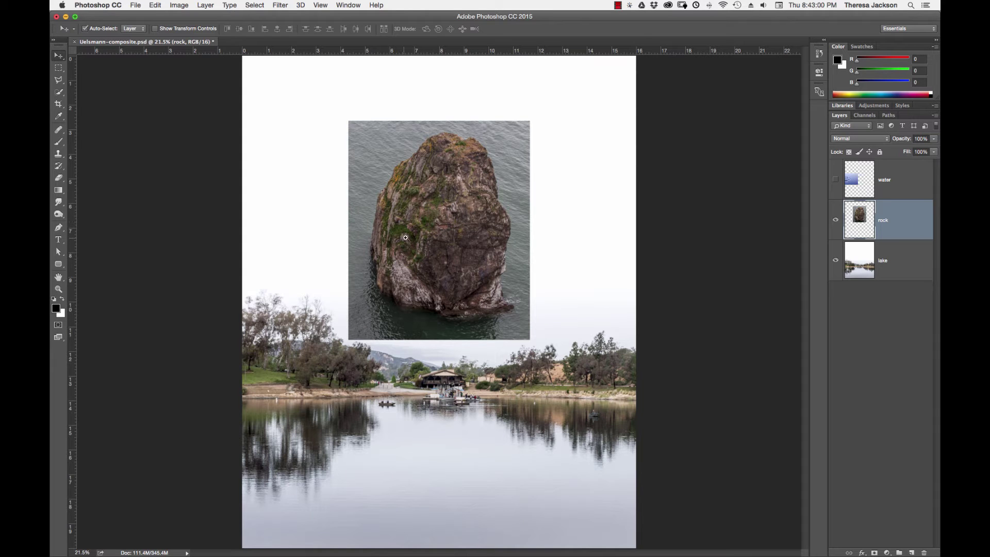
left_click_drag(419, 232, 415, 277)
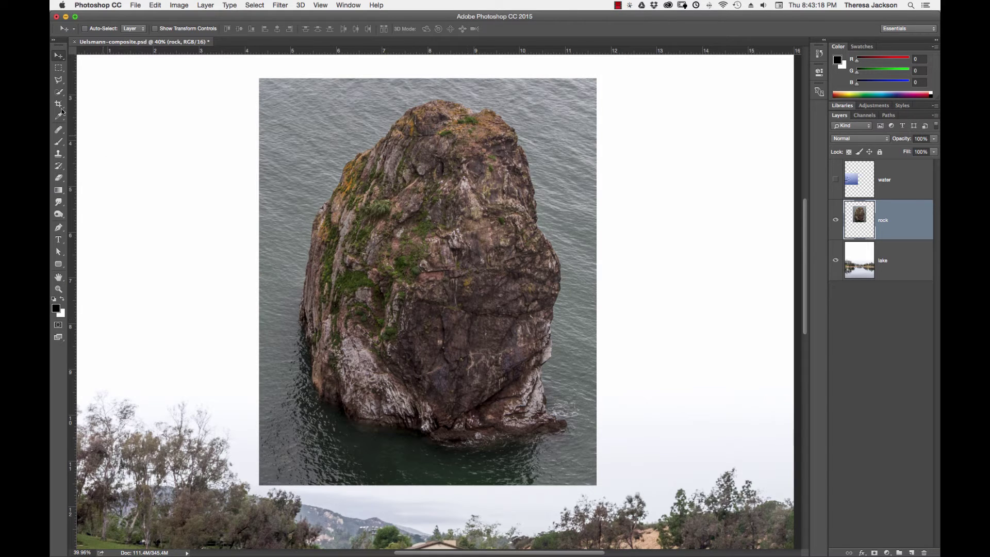
Select the main body of the rock using the Quick Selection tool with a 290 px brush
left_click(59, 92)
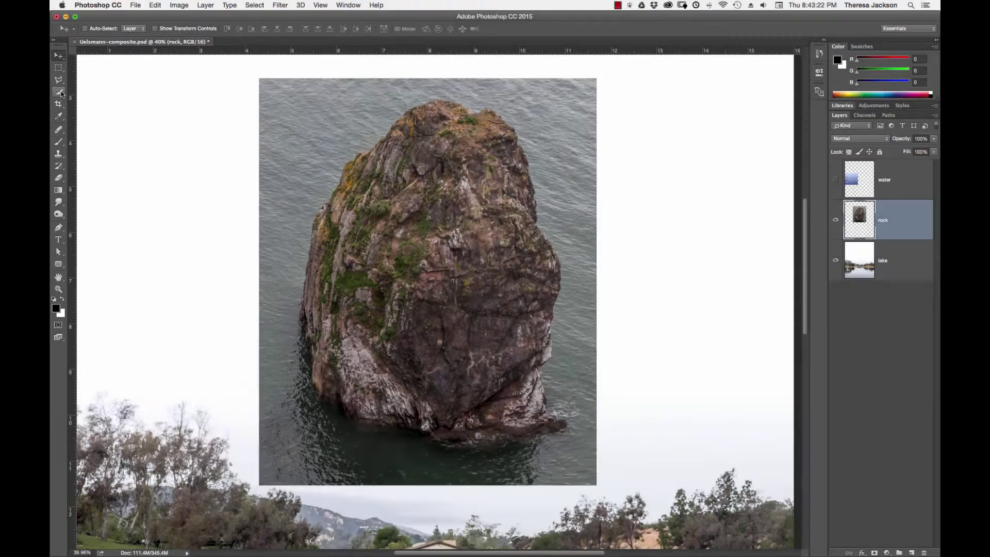
left_click(60, 93)
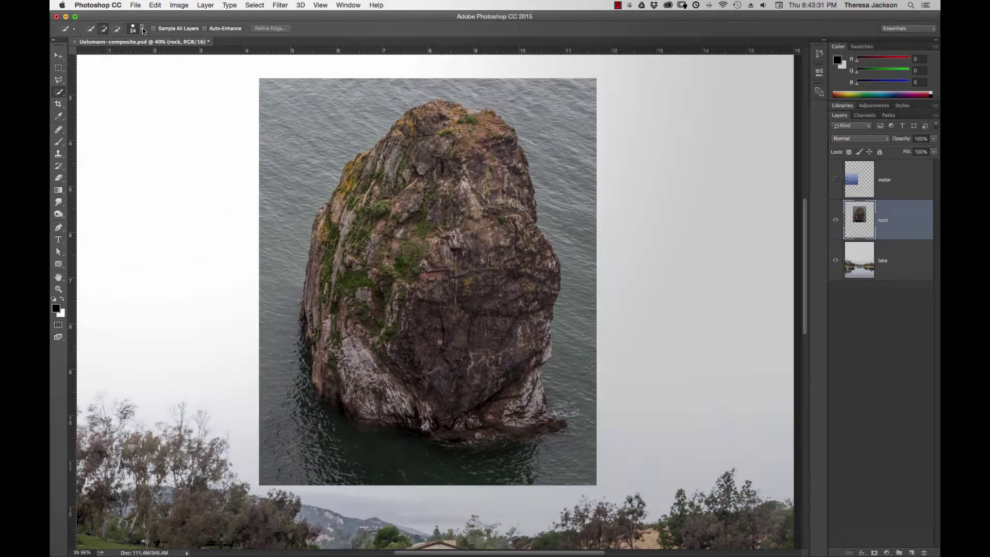
left_click(143, 29)
left_click_drag(139, 53, 188, 78)
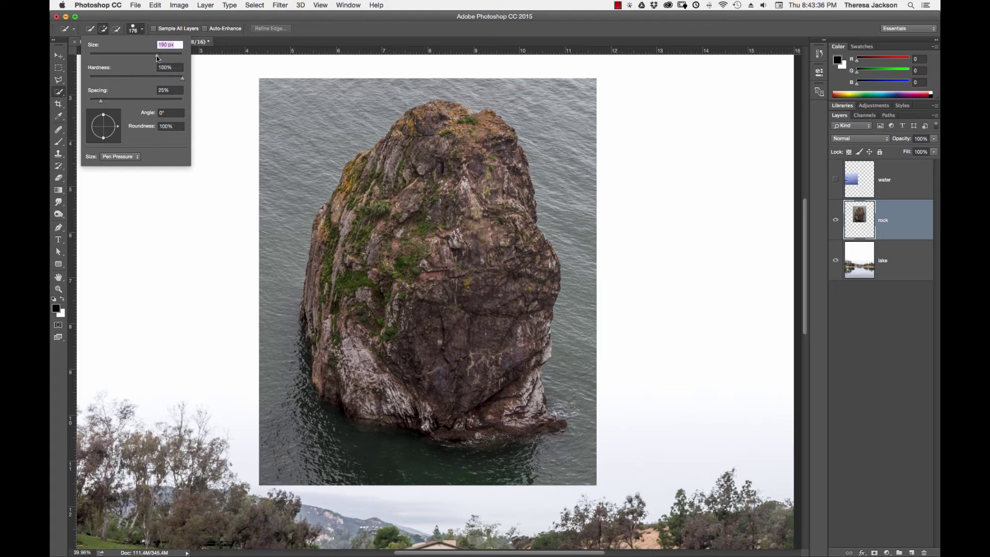
left_click_drag(164, 59, 164, 60)
mouse_move(447, 149)
left_mouse_down()
mouse_move(399, 245)
mouse_move(388, 296)
mouse_move(366, 276)
mouse_move(376, 241)
mouse_move(448, 309)
mouse_move(459, 359)
mouse_move(356, 367)
mouse_move(345, 341)
mouse_move(346, 240)
mouse_move(435, 158)
left_mouse_up()
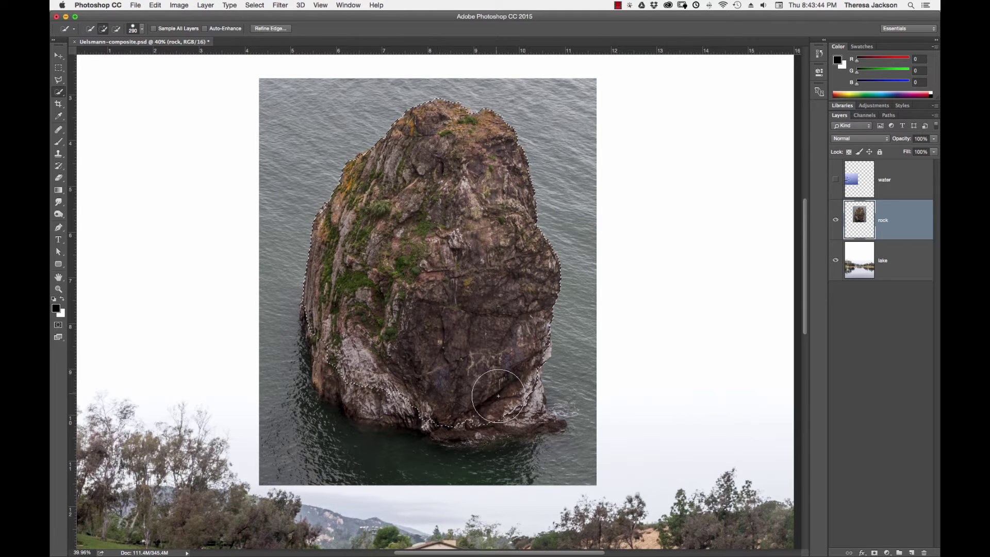
mouse_move(504, 400)
left_mouse_down()
mouse_move(346, 371)
mouse_move(327, 343)
mouse_move(324, 316)
left_mouse_up()
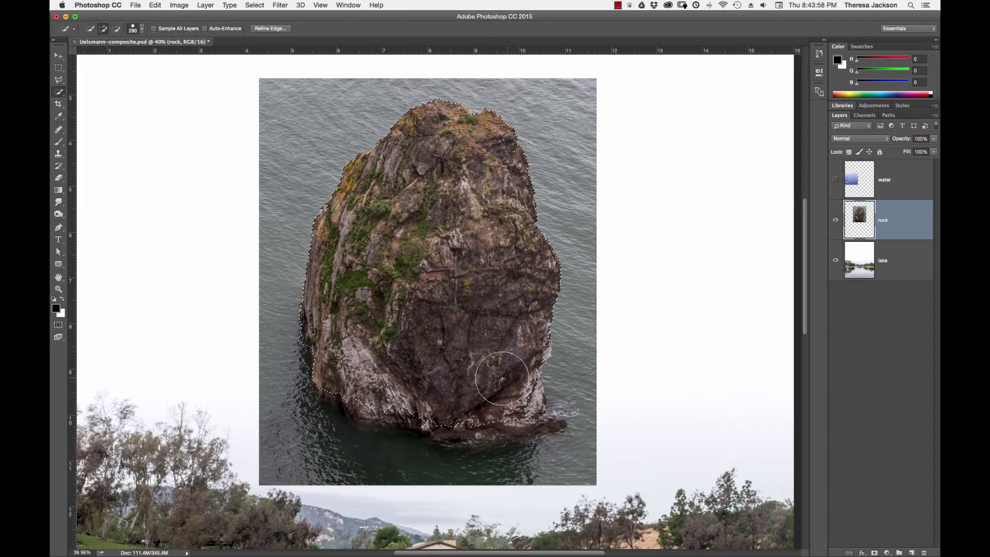
Add the pale lower-right edge of the rock to the selection using a 52 px brush
left_click_drag(524, 406, 670, 390)
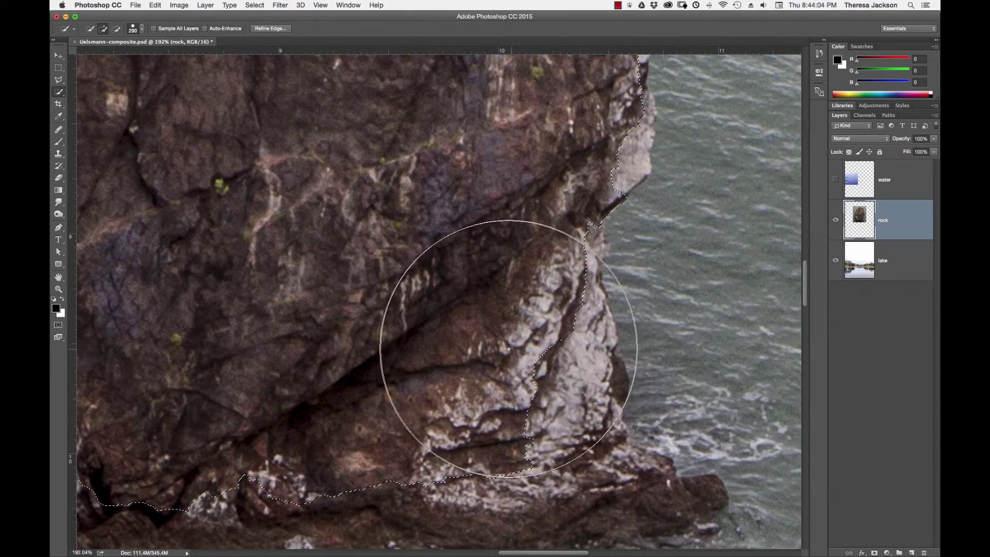
left_click_drag(509, 356, 402, 347)
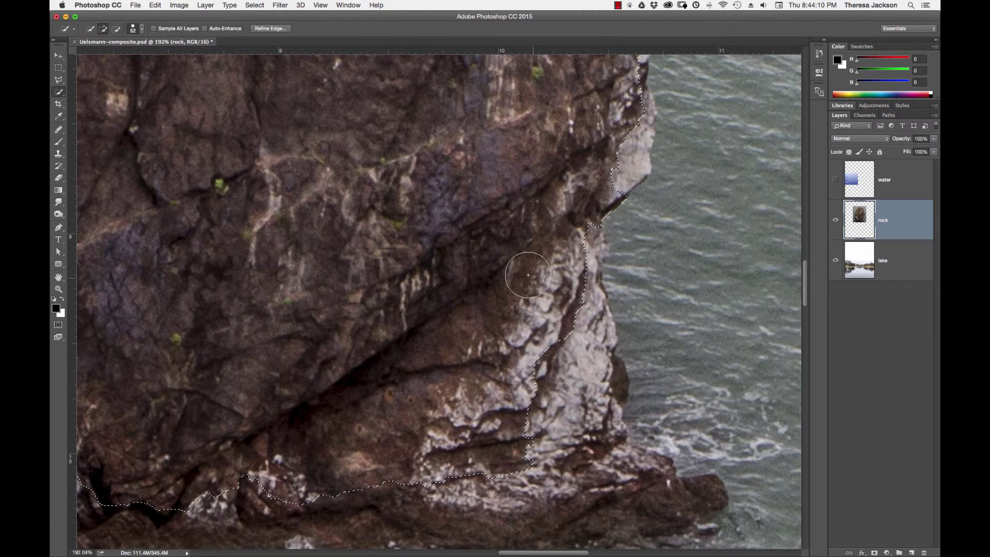
mouse_move(565, 246)
left_mouse_down()
mouse_move(568, 342)
mouse_move(579, 385)
mouse_move(584, 371)
mouse_move(599, 386)
mouse_move(573, 341)
mouse_move(614, 152)
left_mouse_up()
mouse_move(589, 223)
left_mouse_down()
mouse_move(579, 264)
mouse_move(583, 252)
left_mouse_up()
Subtract the dark water below and to the left of the rock's base from the selection
mouse_move(294, 442)
left_mouse_down()
mouse_move(638, 320)
mouse_move(656, 342)
mouse_move(491, 370)
mouse_move(157, 289)
mouse_move(666, 359)
mouse_move(663, 383)
mouse_move(521, 358)
mouse_move(495, 304)
left_mouse_up()
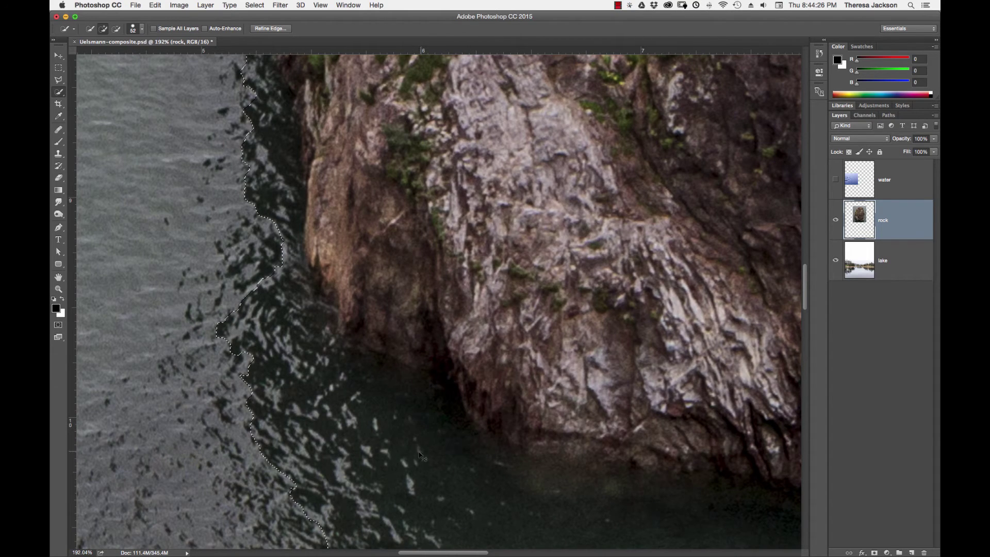
left_click_drag(420, 451, 354, 451)
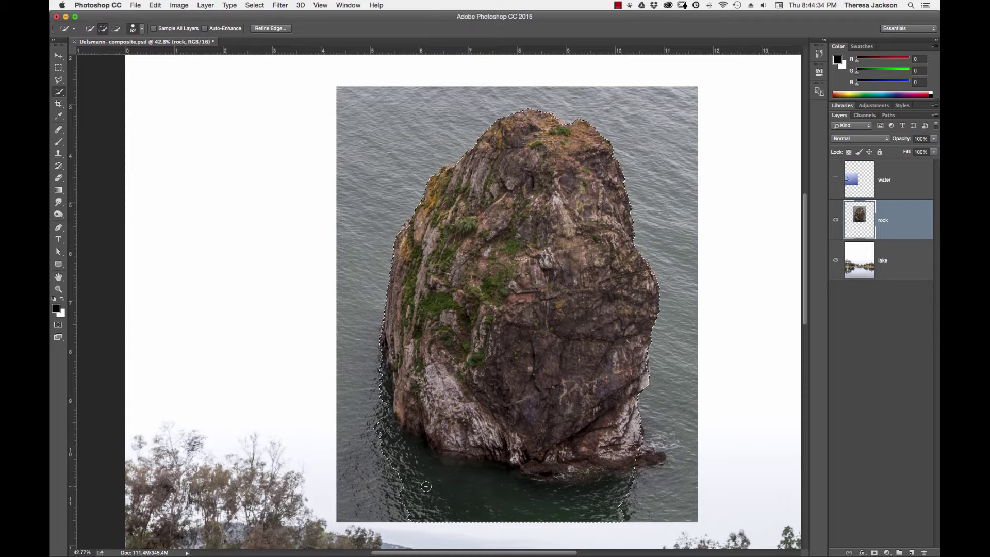
key("alt")
left_click_drag(366, 433, 369, 429)
mouse_move(413, 471)
left_mouse_down()
mouse_move(497, 500)
mouse_move(582, 511)
mouse_move(640, 493)
left_mouse_up()
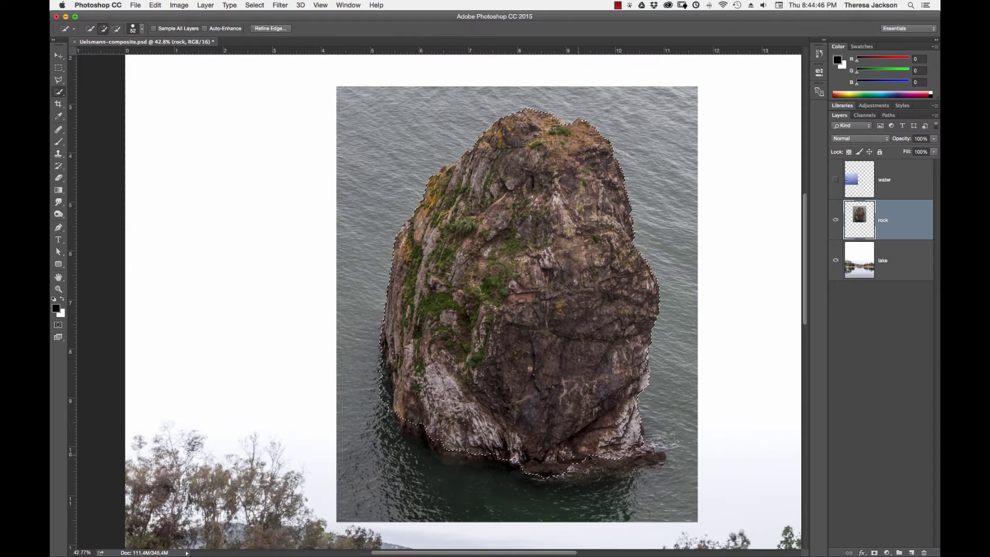
Clean up the selection along the rock's base and lower-left side, excluding the dark water strip
scroll(562, 457, "up", 5)
left_click_drag(571, 464, 604, 454)
left_click_drag(174, 329, 506, 484)
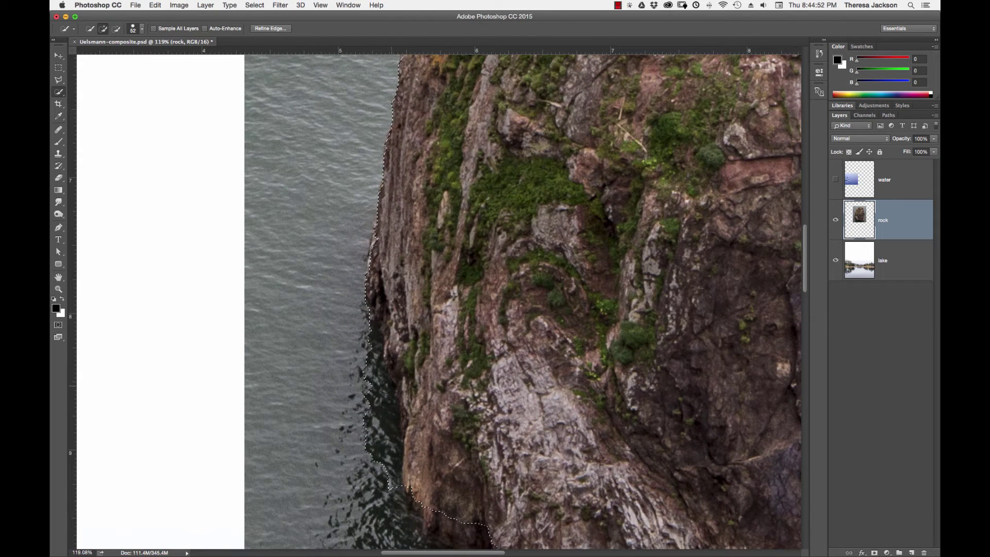
mouse_move(352, 397)
left_mouse_down()
mouse_move(375, 438)
mouse_move(361, 325)
left_mouse_up()
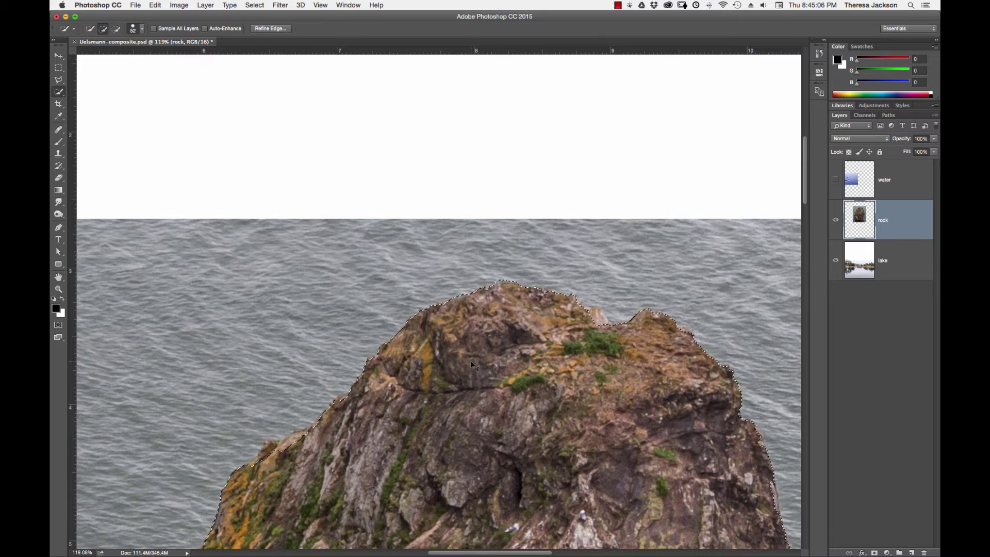
key("super+0")
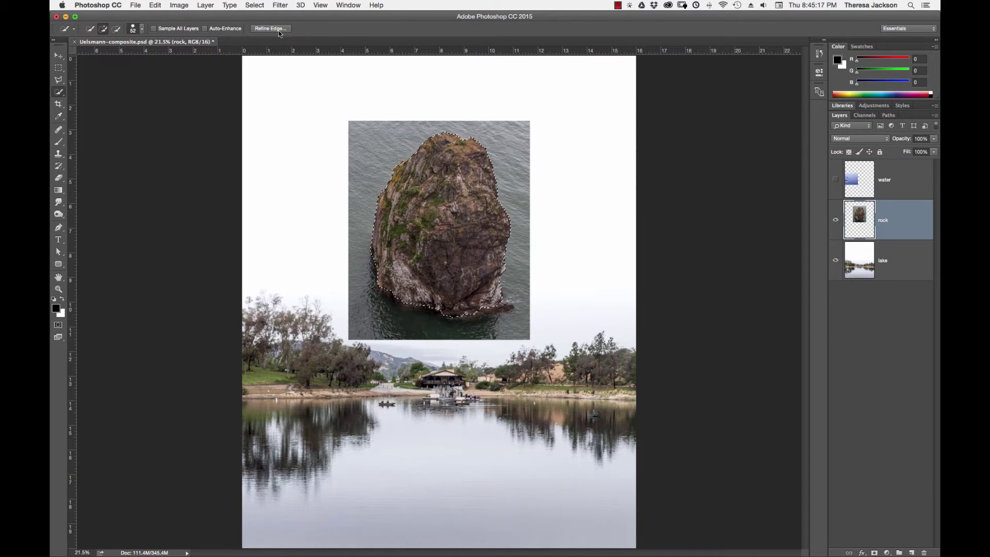
Open Refine Edge for the rock selection, preview it in Black & White and set Smooth to 15
left_click(270, 28)
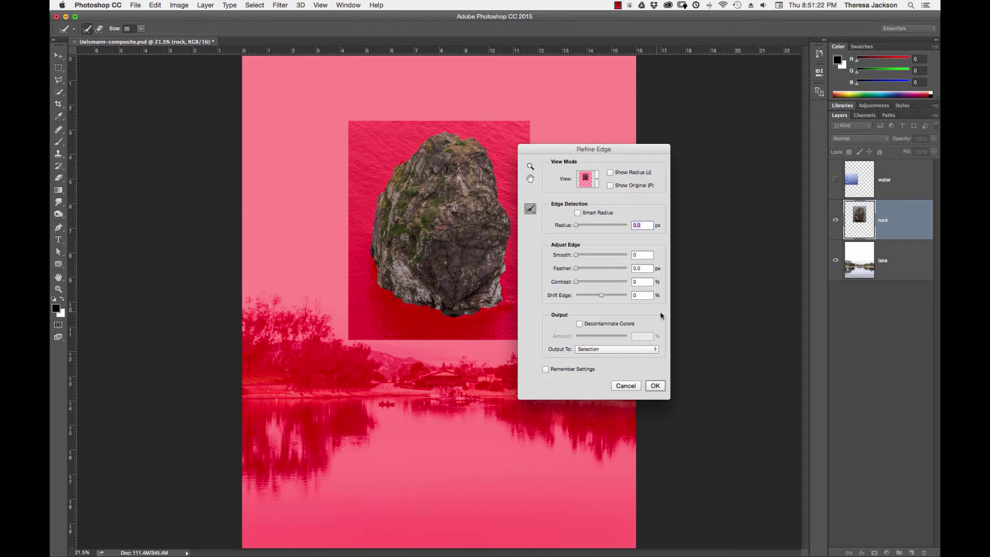
left_click_drag(641, 155, 658, 152)
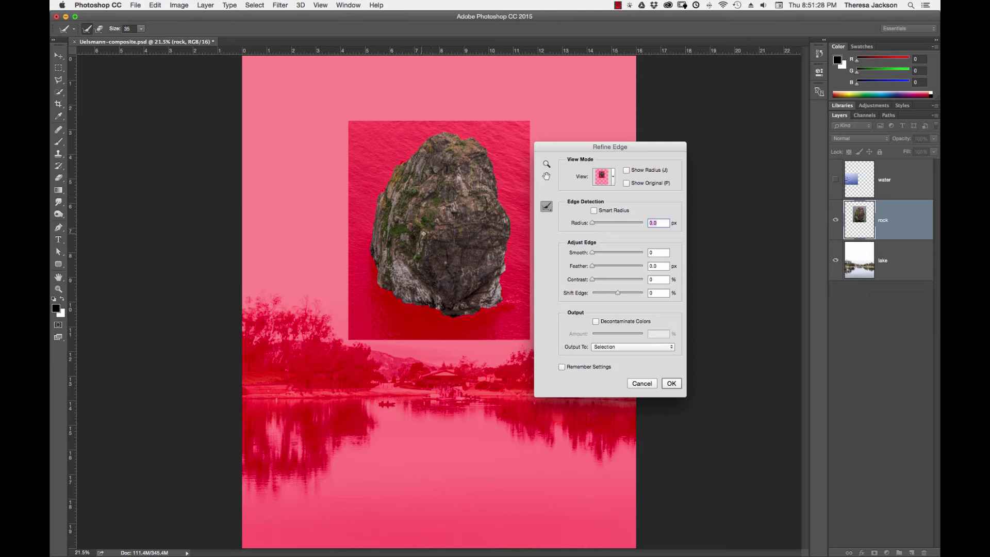
left_click_drag(438, 226, 368, 292)
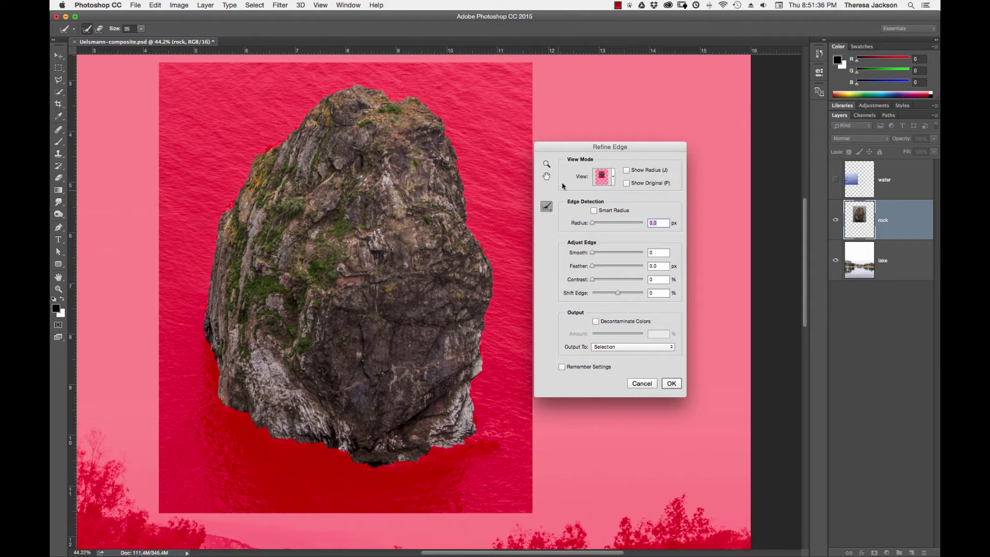
left_click(614, 179)
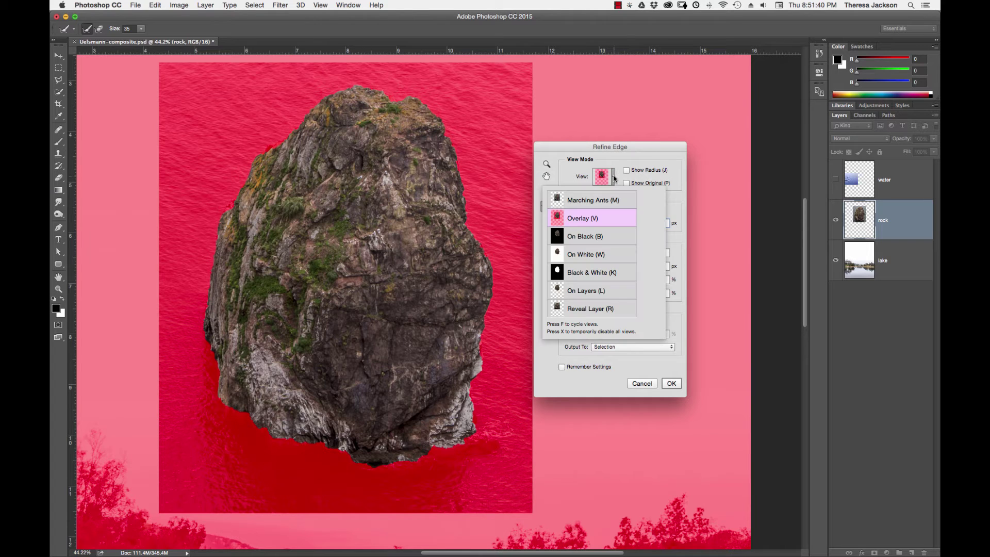
left_click(585, 273)
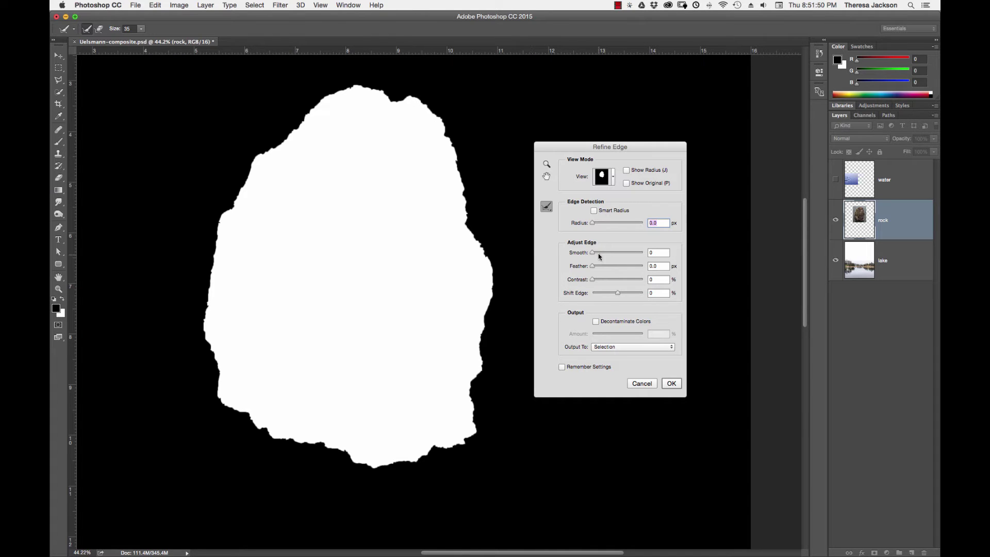
left_click_drag(594, 254, 594, 255)
Preview the rock selection as an Overlay and set Shift Edge to -31%
left_click(615, 179)
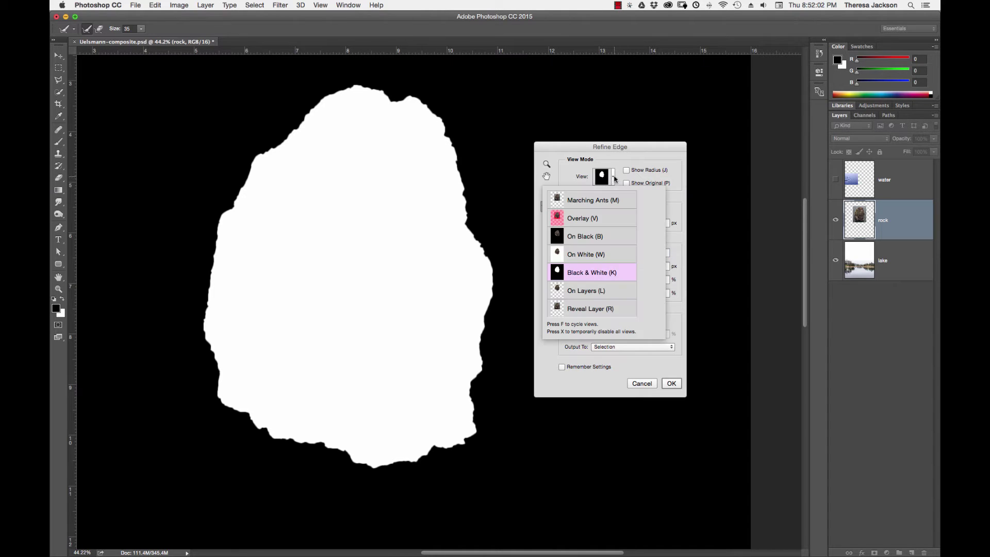
left_click(559, 219)
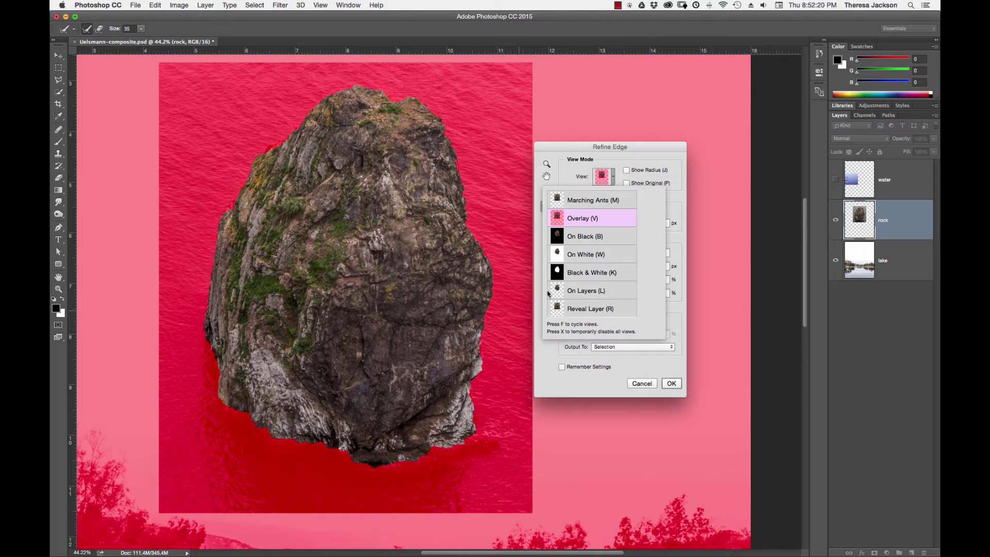
left_click(677, 320)
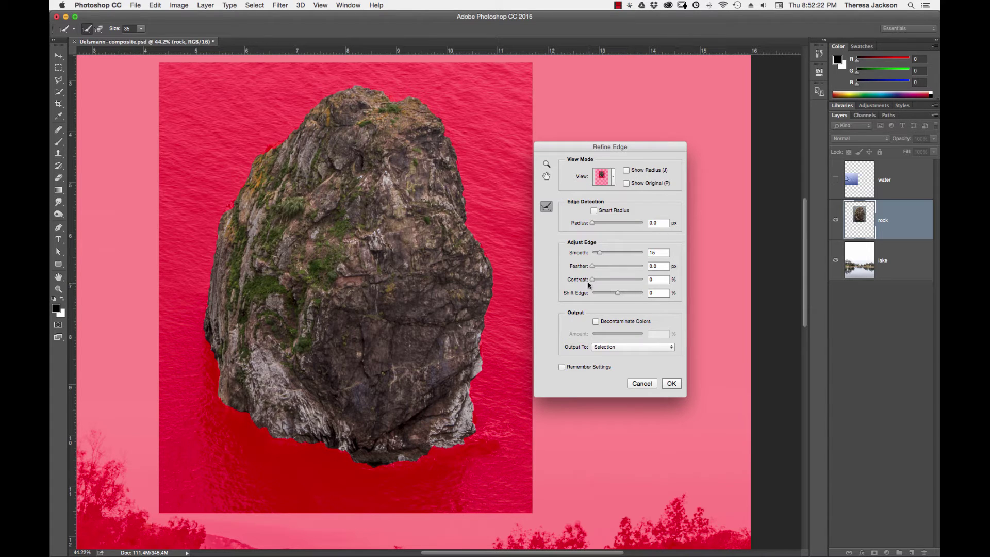
left_click_drag(619, 294, 613, 295)
Return the preview to Black & White, then set Smooth to 25 and Feather to 0.8 px
left_click(614, 176)
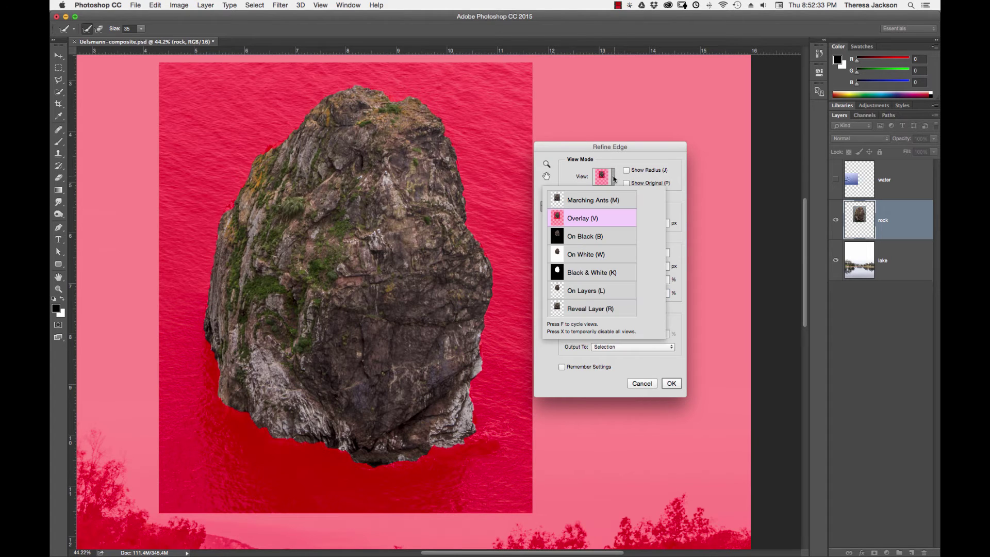
left_click(563, 275)
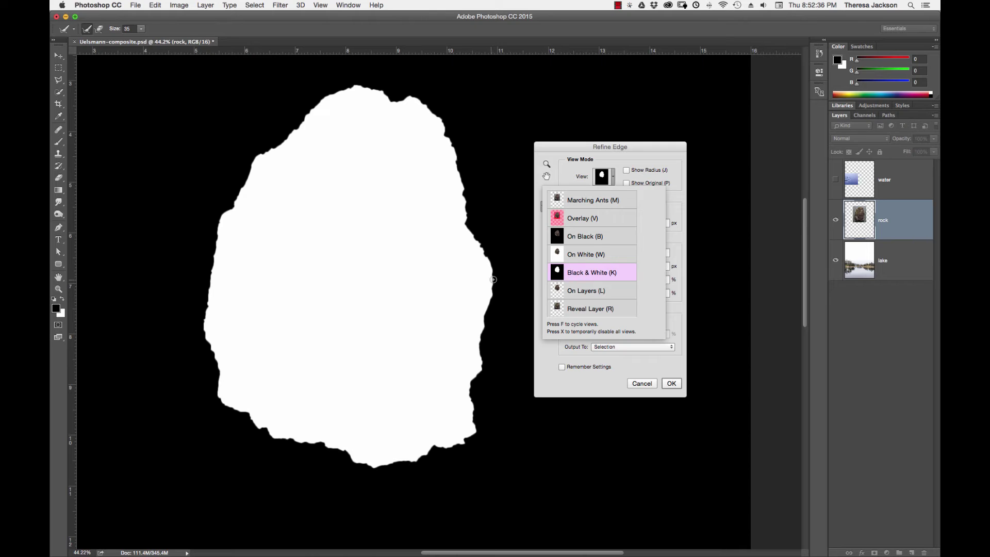
left_click(676, 210)
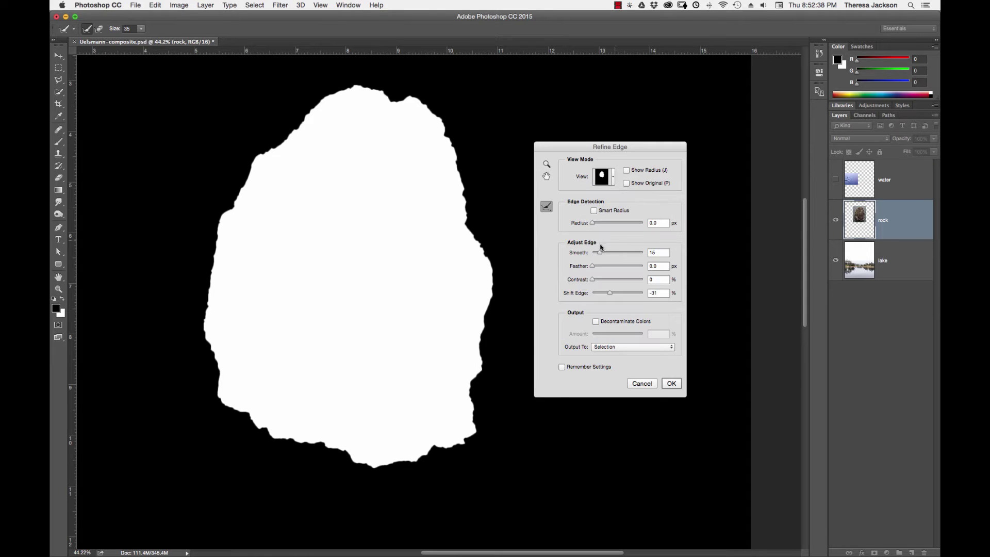
left_click_drag(596, 255, 605, 255)
left_click(596, 267)
key("alt")
Output the refined rock selection as a Layer Mask and apply the refinement
left_click(659, 349)
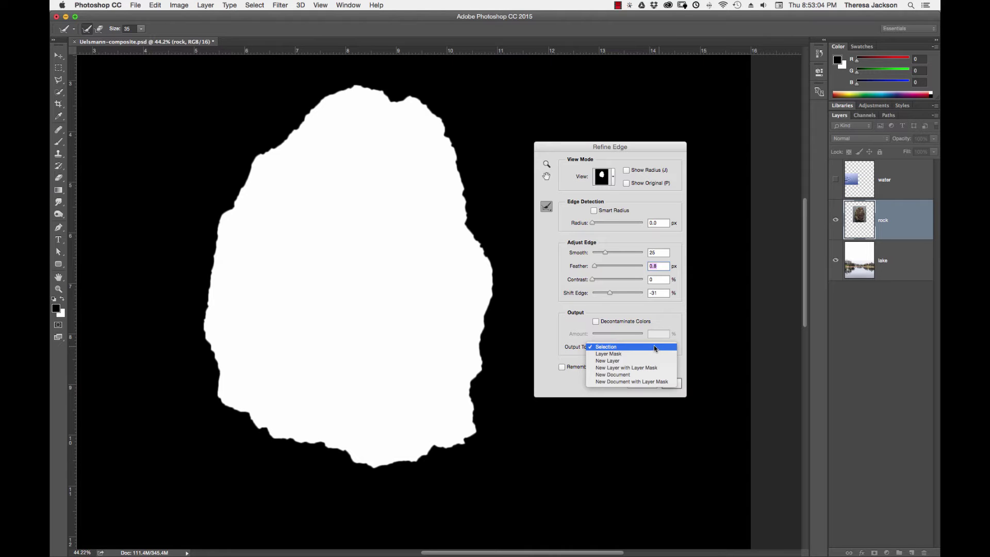
left_click(605, 356)
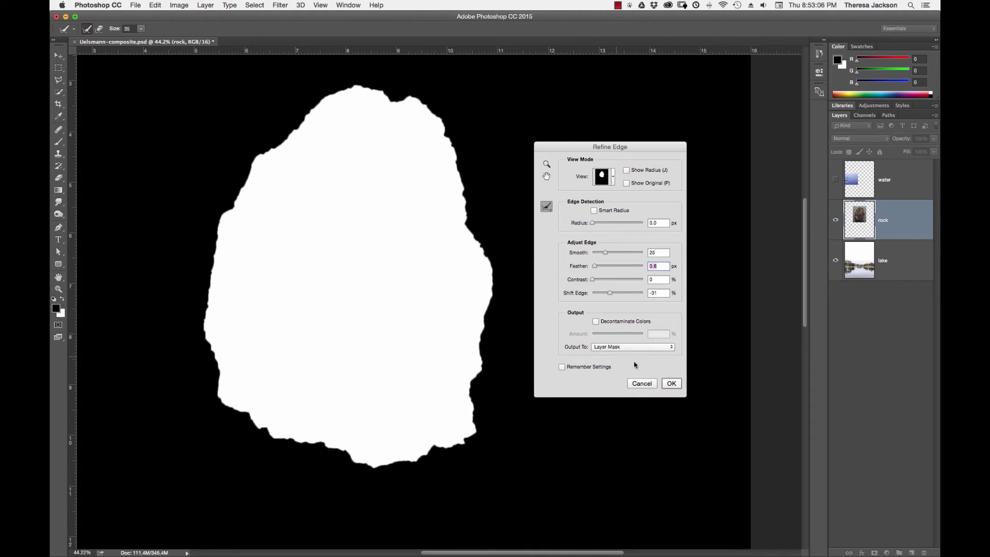
left_click(673, 383)
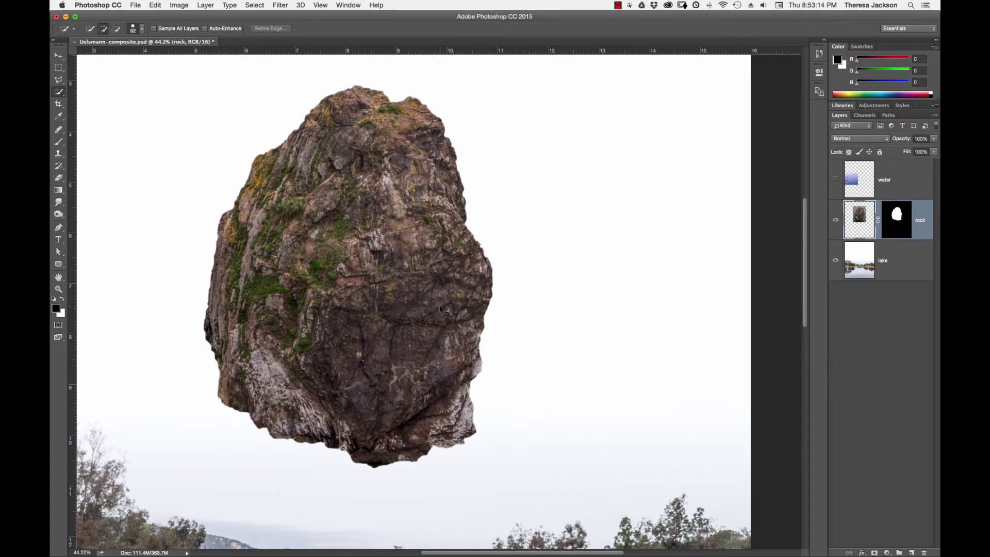
Free Transform the masked rock and rotate it about 179.7° so that it hangs upside down
key("super+0")
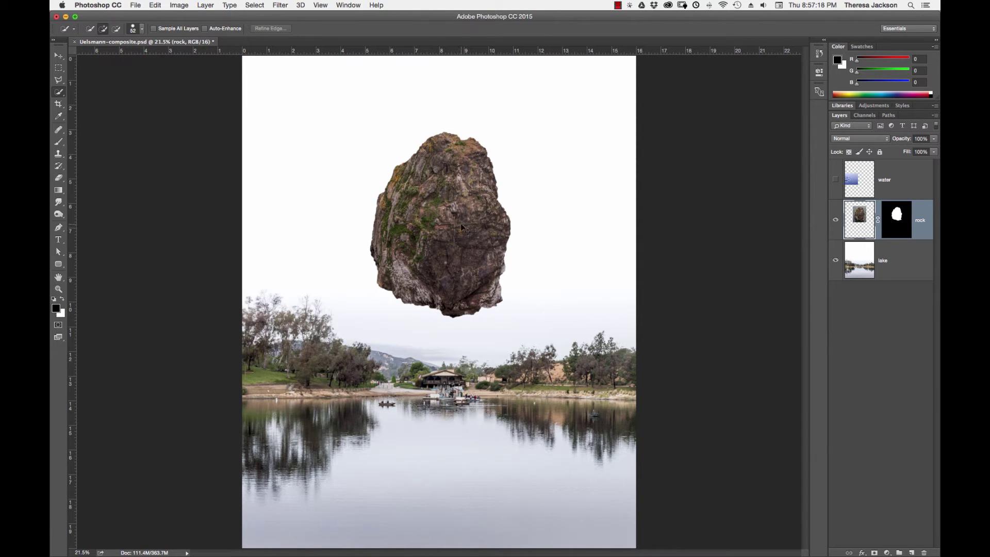
key("super+t")
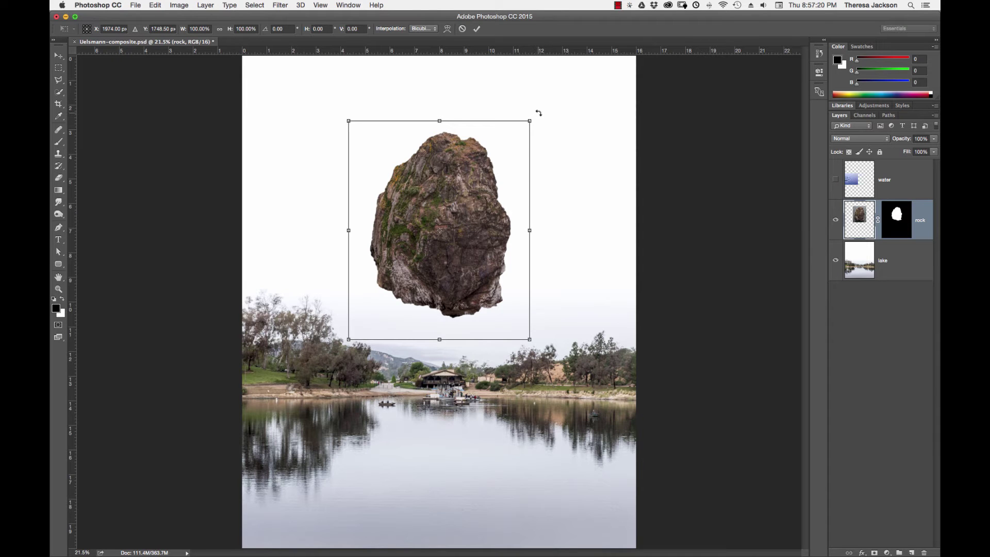
left_click_drag(553, 119, 317, 374)
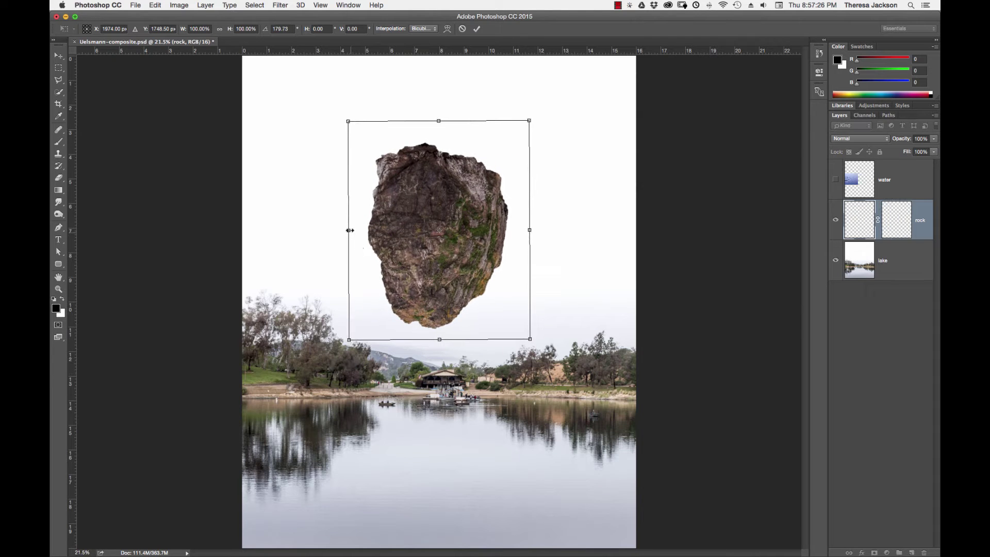
Scale the rock to about 72% width and 88% height, place it in the sky above the boathouse and apply the transform
left_click_drag(351, 230, 378, 230)
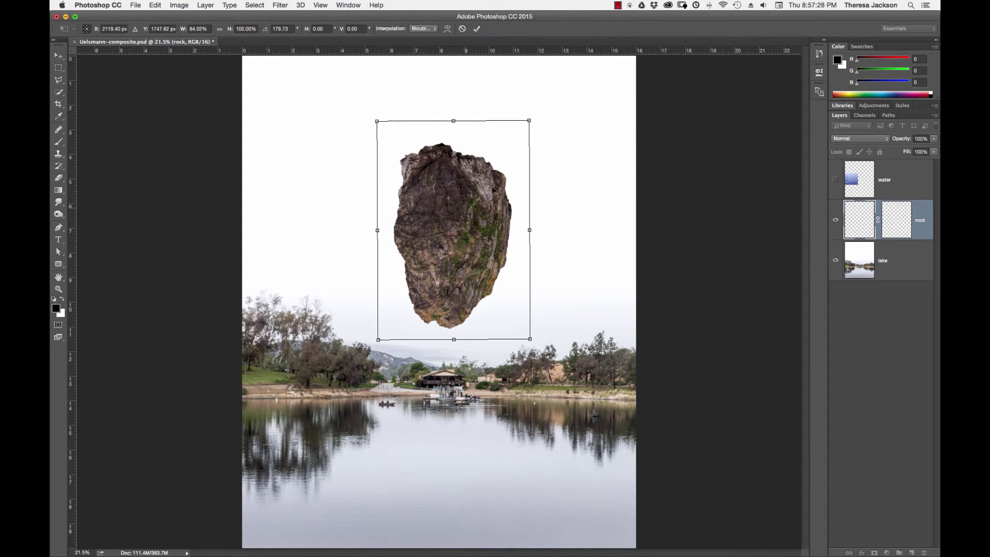
left_click_drag(529, 121, 512, 146)
left_click_drag(459, 233, 478, 235)
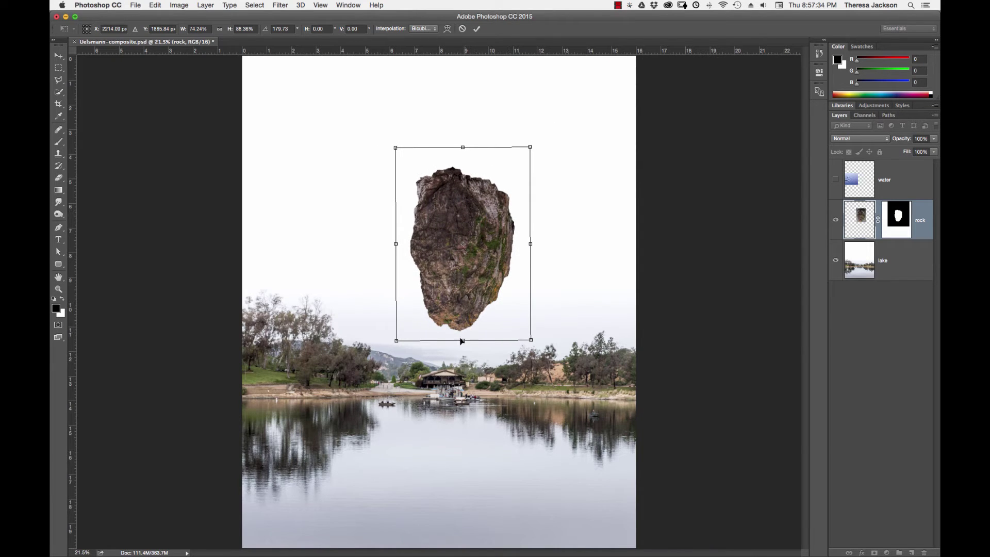
left_click_drag(396, 243, 400, 244)
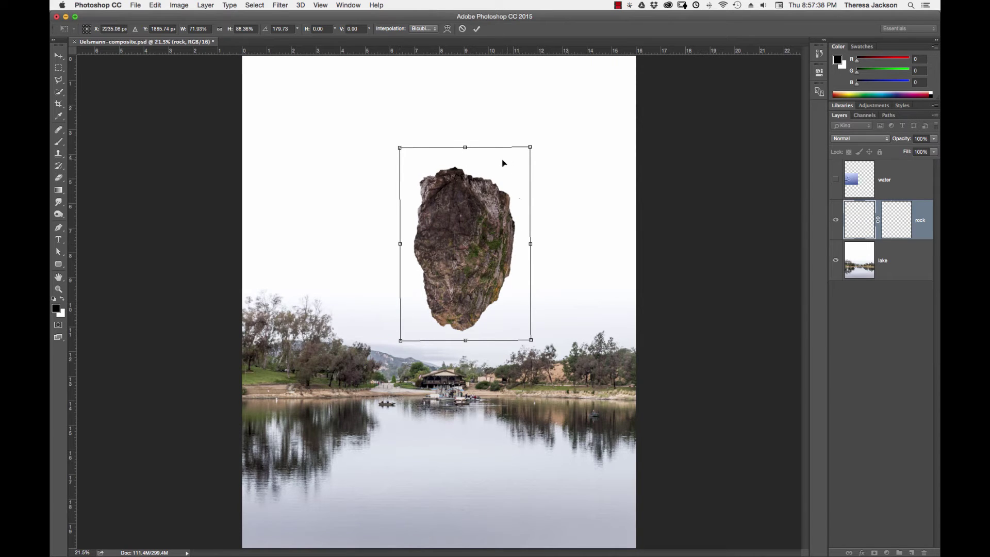
left_click_drag(470, 298, 465, 301)
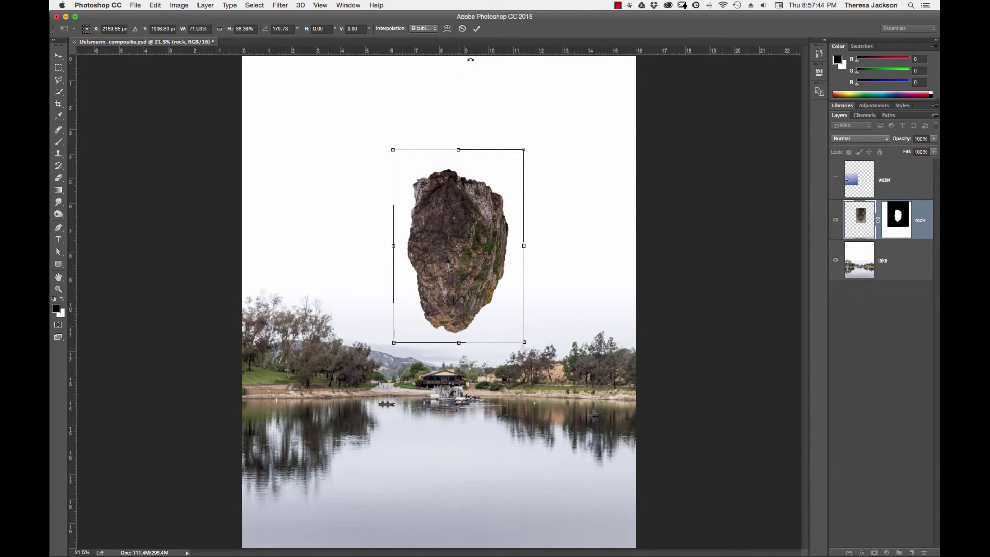
left_click(478, 30)
key("w")
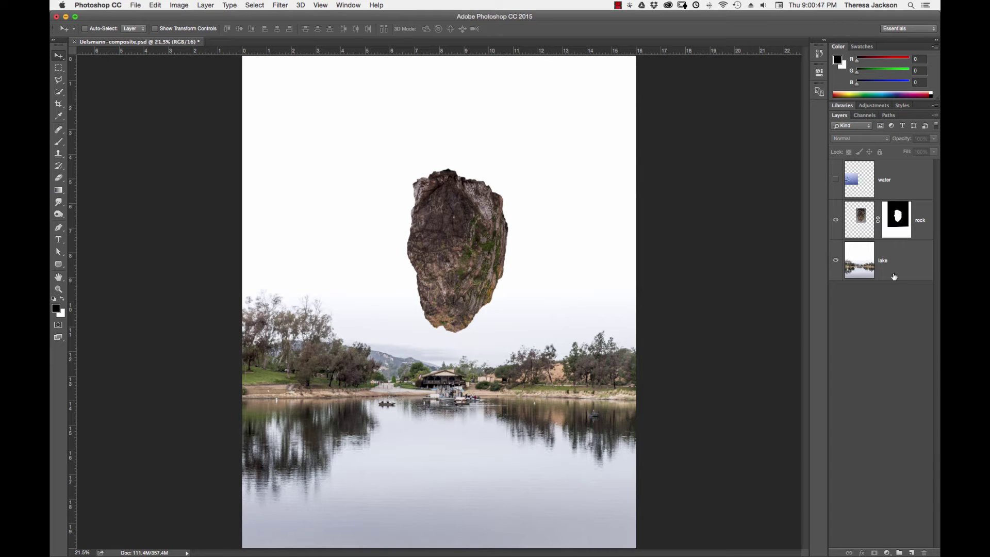
Show the water layer and move it down over the foreground of the lake, with the ripples roughly beneath the rock
left_click(836, 179)
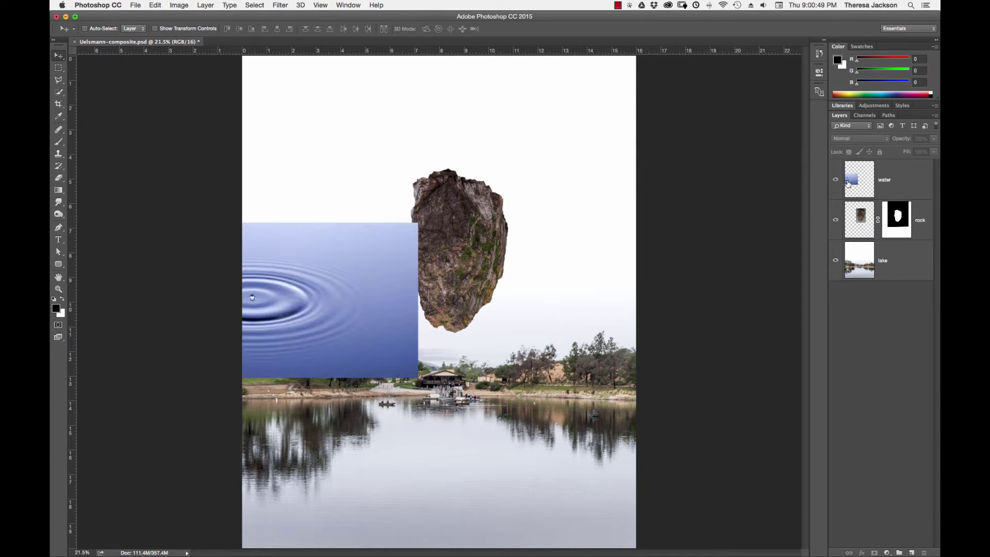
left_click(861, 181)
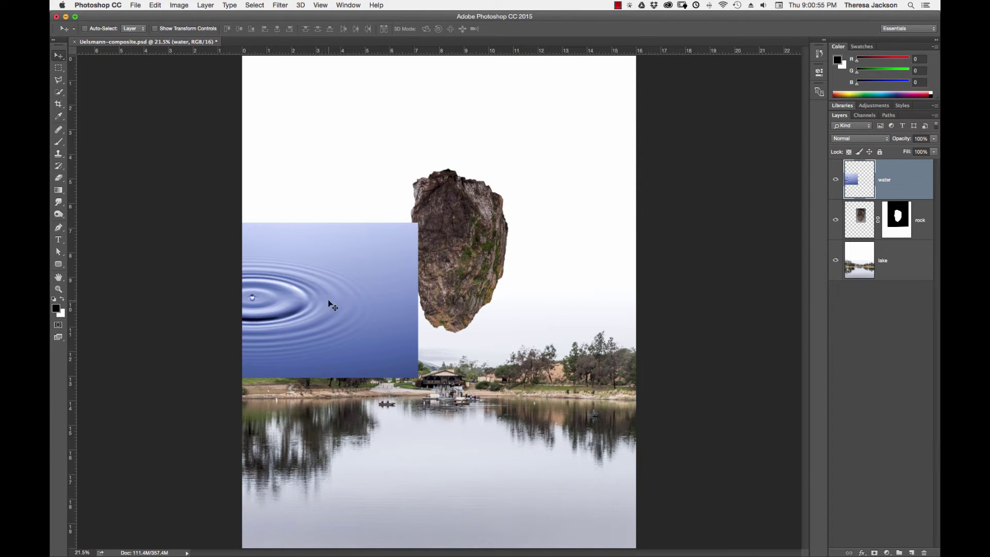
left_click_drag(352, 309, 505, 485)
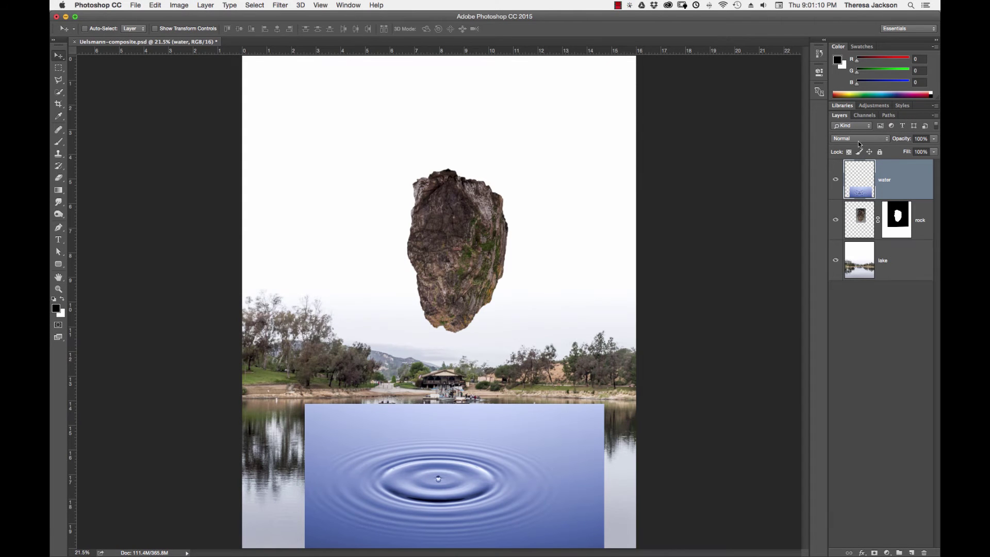
Set the water layer's blend mode to Overlay and lower its saturation to -100 with Hue/Saturation
left_click(859, 139)
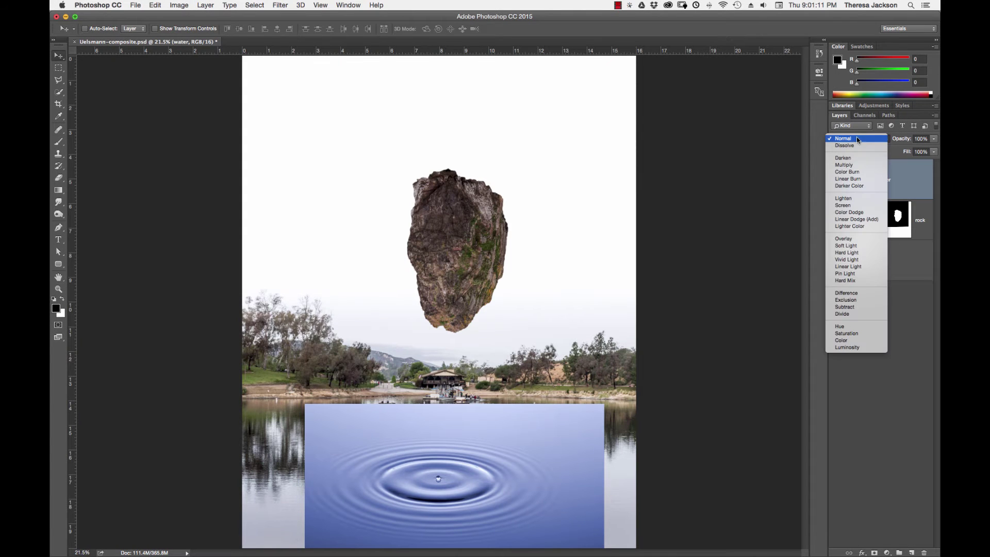
left_click(847, 240)
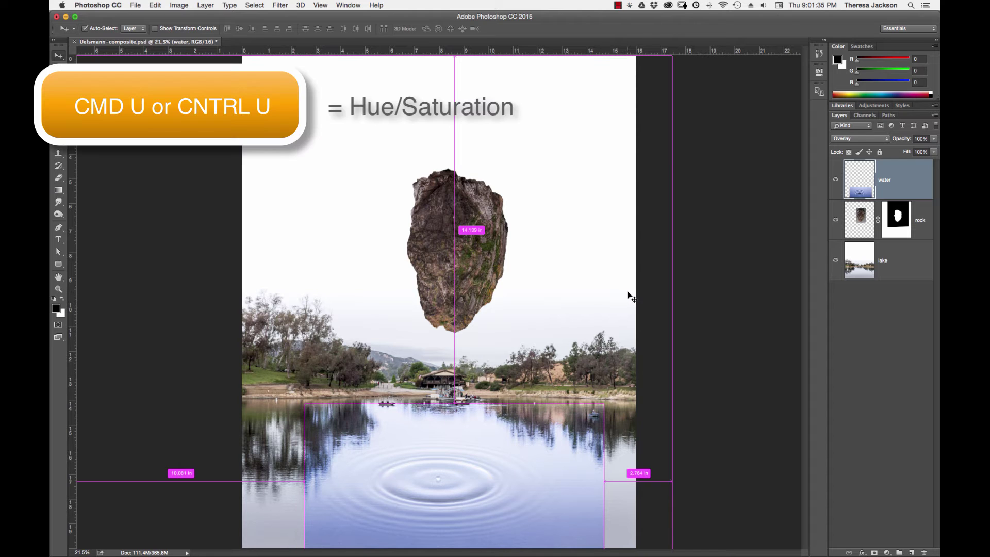
key("super+u")
left_click_drag(652, 206, 665, 203)
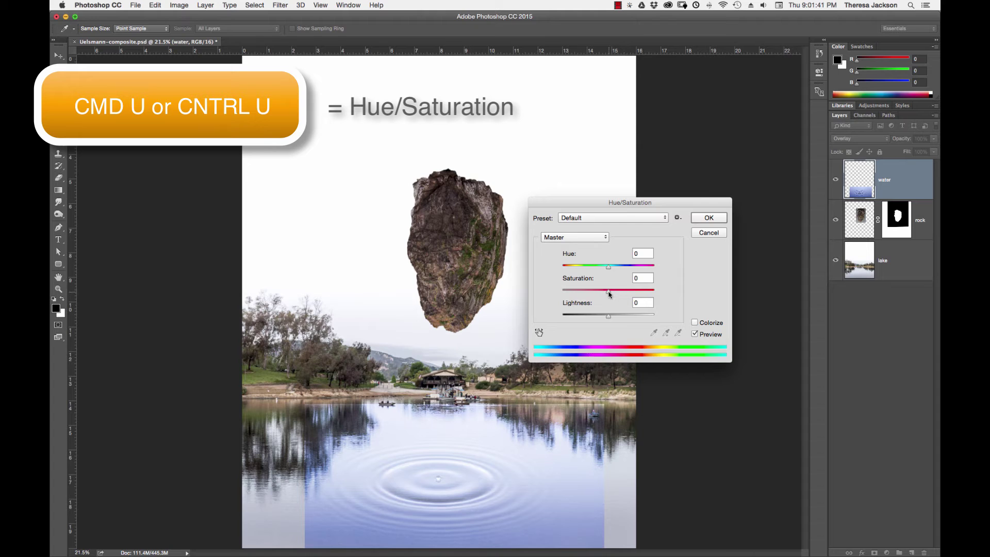
left_click_drag(609, 292, 512, 307)
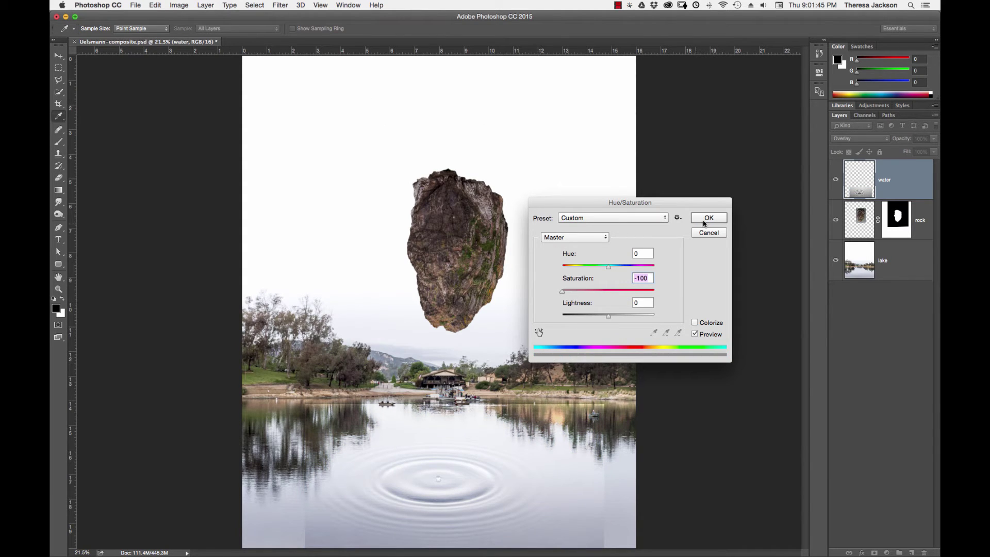
left_click(704, 221)
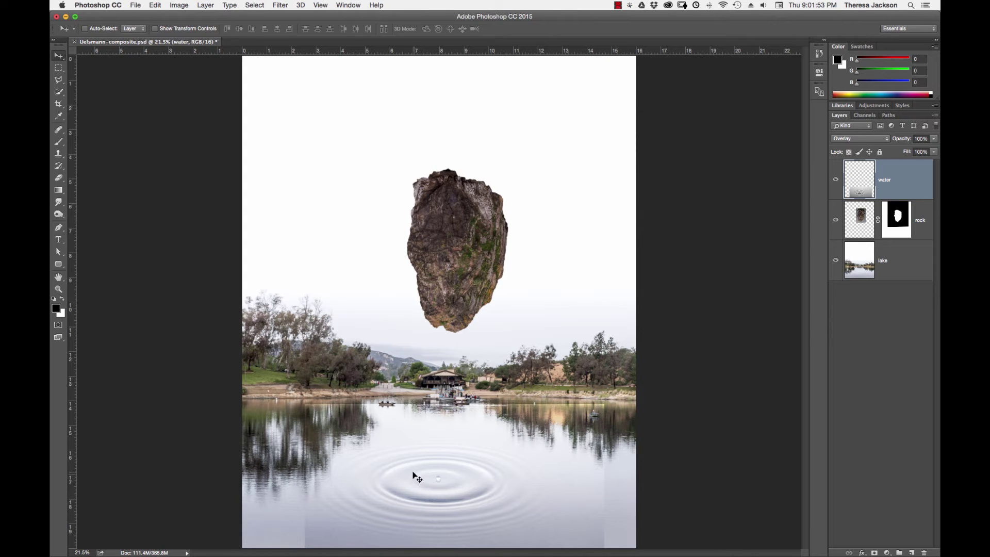
Free Transform the water layer to about 124% width and 113% height, position the ripples in the lake foreground and apply the transform
key("super+t")
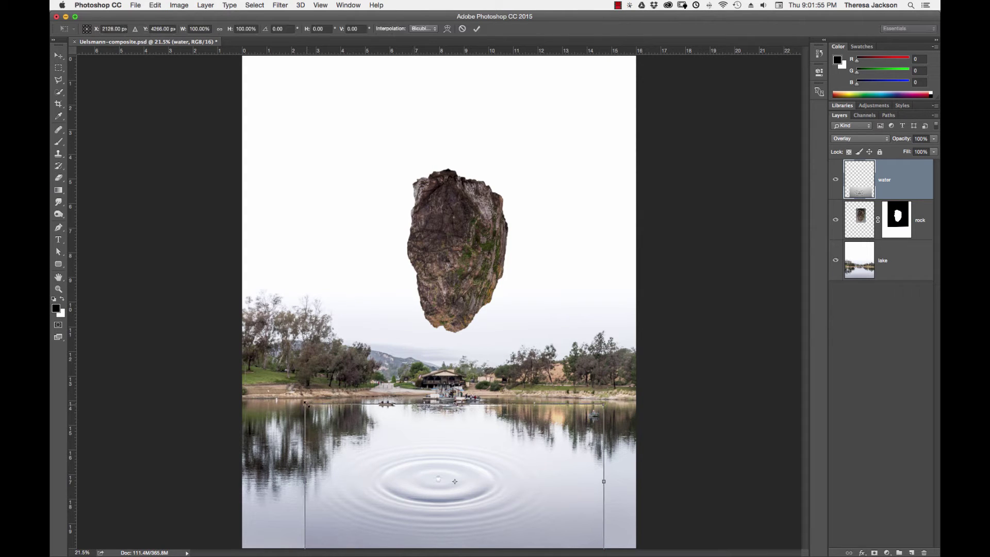
left_click_drag(304, 403, 242, 380)
left_click_drag(604, 380, 624, 376)
left_click_drag(506, 445, 500, 454)
left_click_drag(624, 385, 612, 393)
left_click_drag(493, 472, 499, 465)
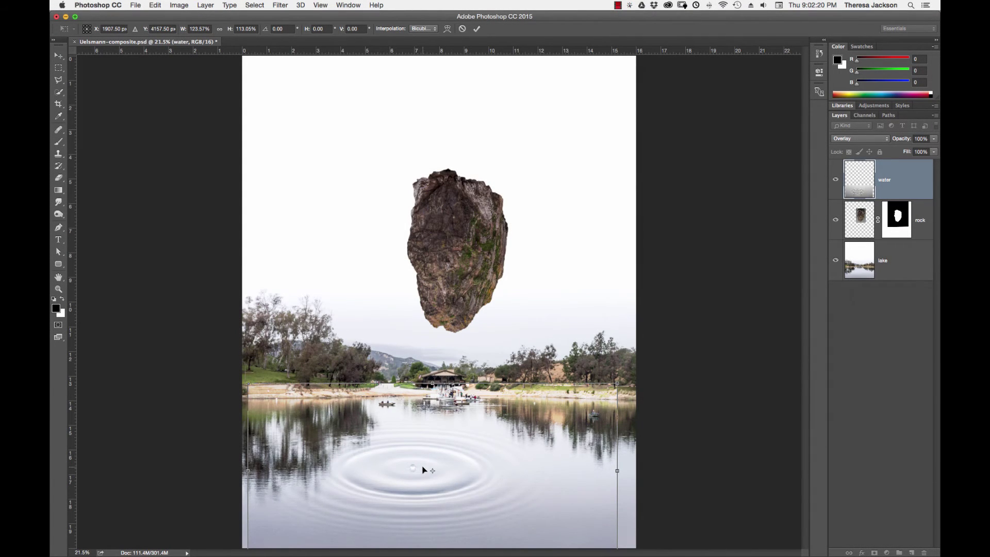
mouse_move(423, 470)
left_mouse_down()
mouse_move(437, 464)
mouse_move(430, 471)
left_mouse_up()
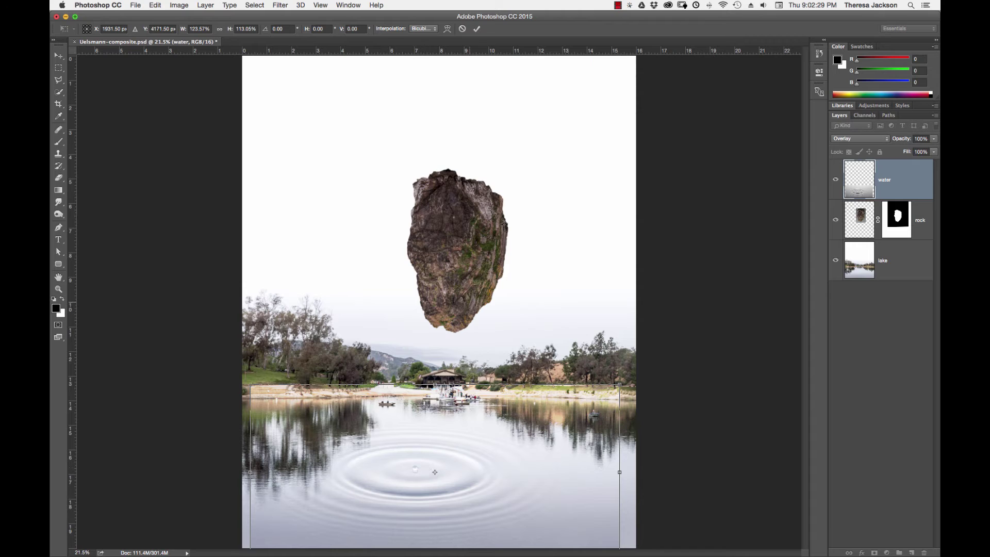
left_click(477, 30)
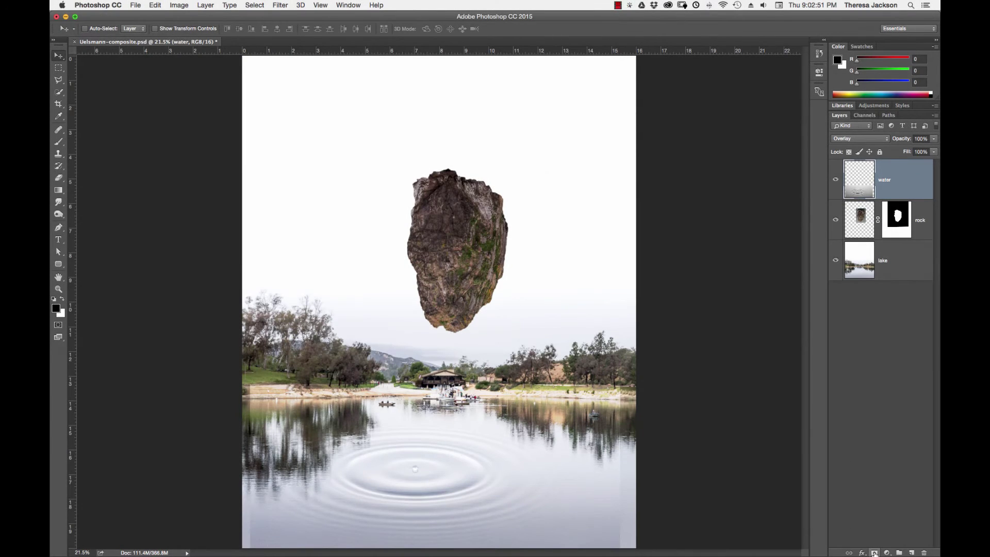
Add a layer mask to the water layer and paint black with a 1355 px, 0% hardness brush over the shoreline and the layer's visible edges
left_click(875, 553)
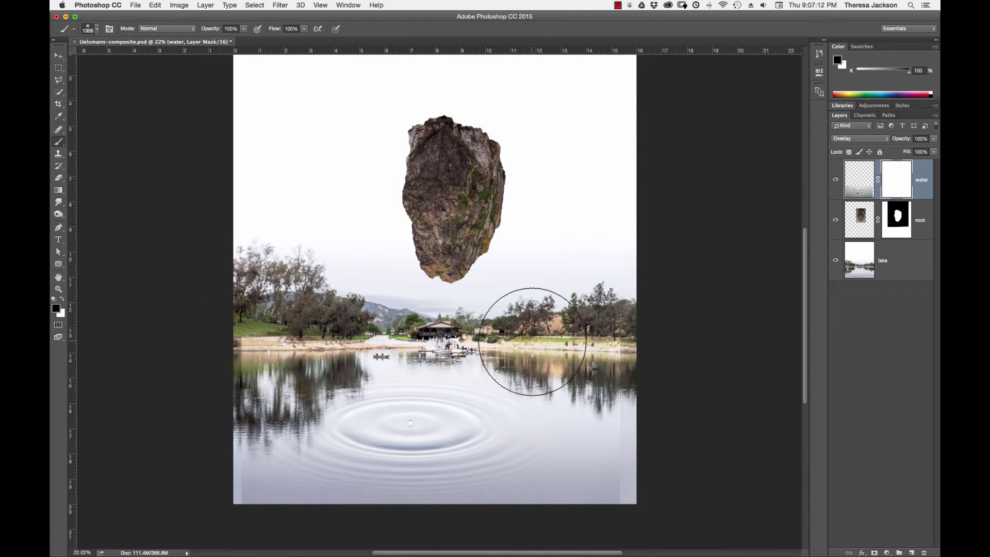
right_click(536, 340)
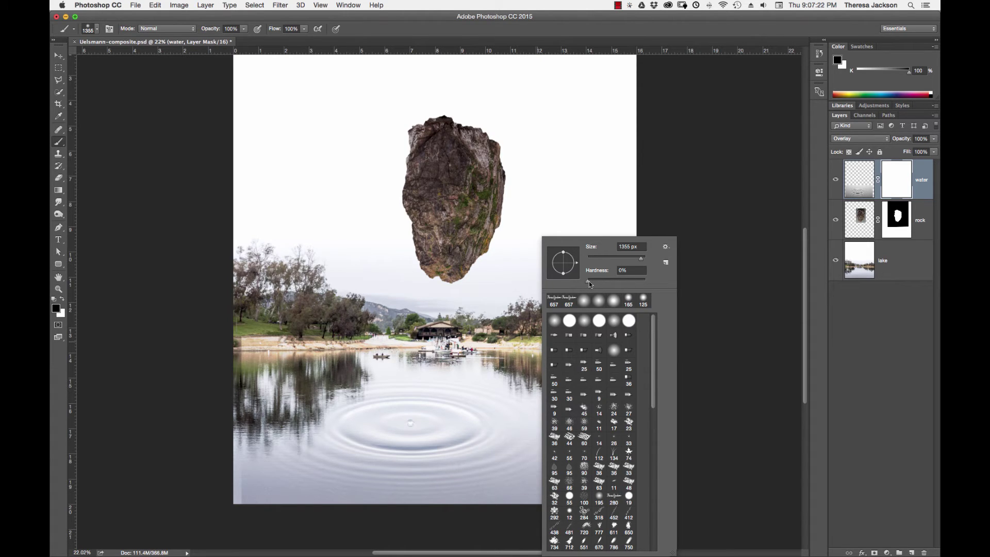
left_click(497, 329)
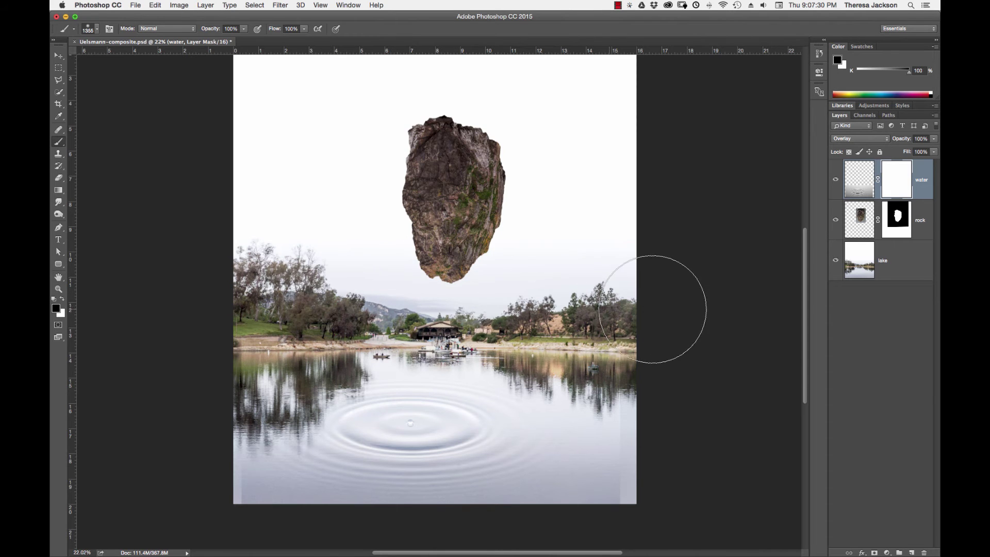
left_click_drag(237, 317, 213, 324)
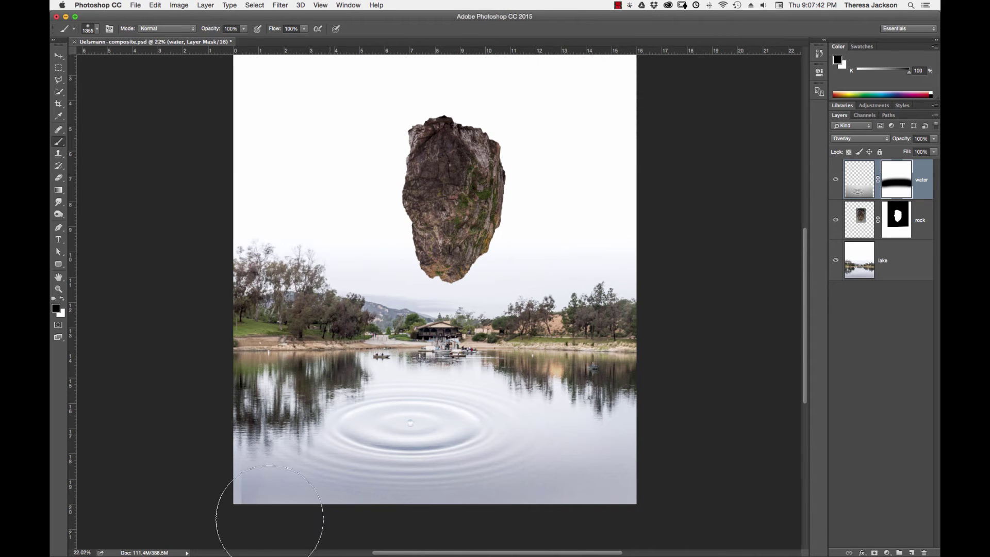
mouse_move(253, 322)
left_mouse_down()
mouse_move(548, 287)
mouse_move(647, 406)
mouse_move(604, 509)
mouse_move(271, 506)
left_mouse_up()
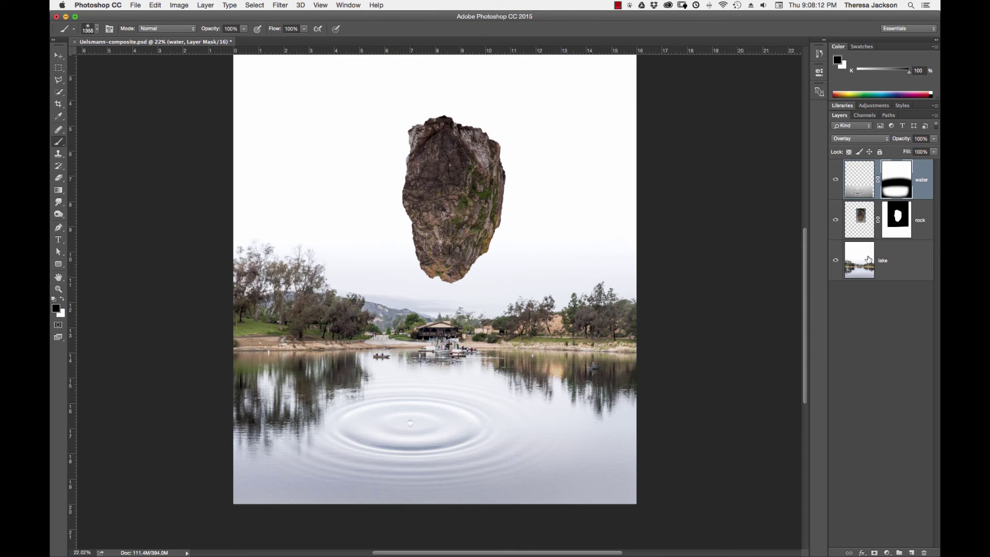
Add a Curves adjustment layer directly above the lake layer and darken it by lowering the white endpoint and the midtones
left_click(854, 265)
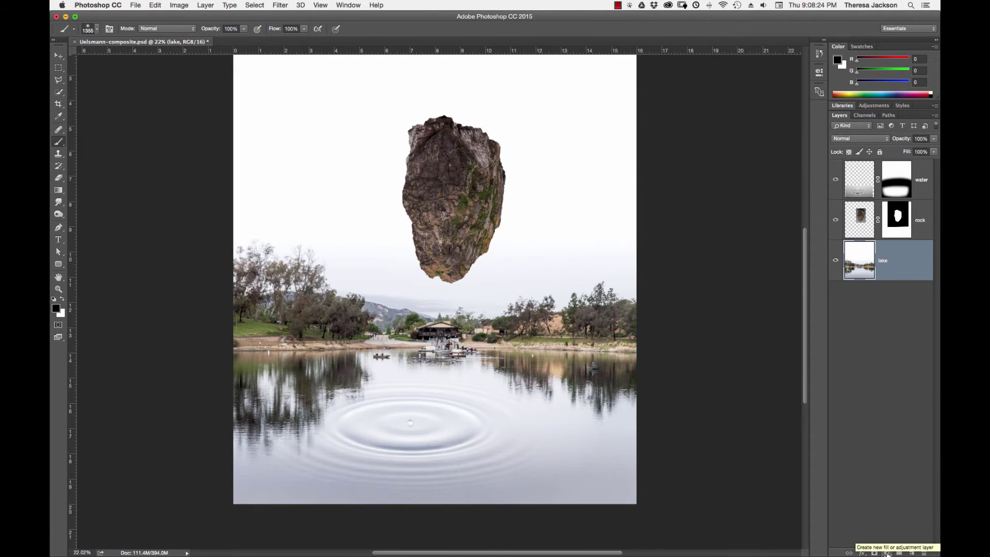
left_click(886, 553)
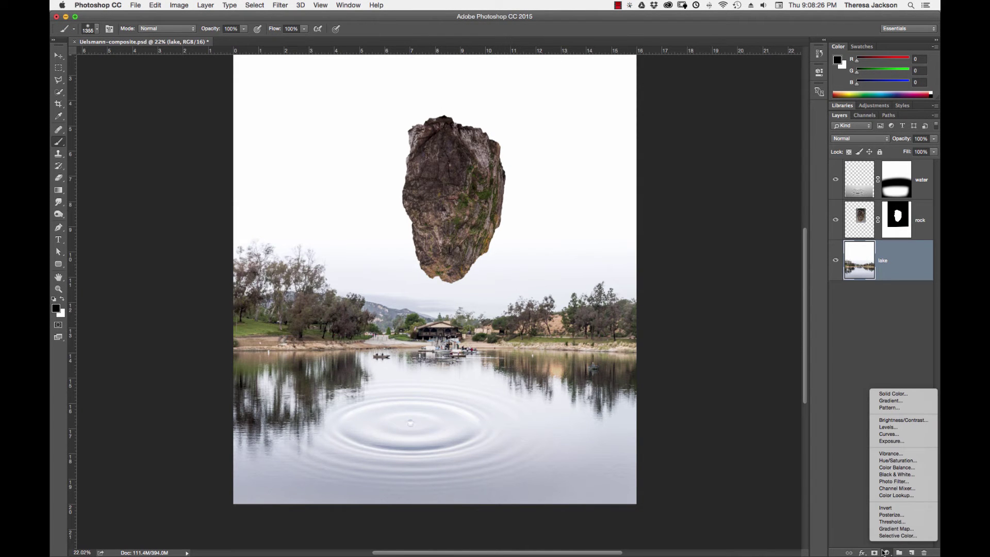
left_click(888, 434)
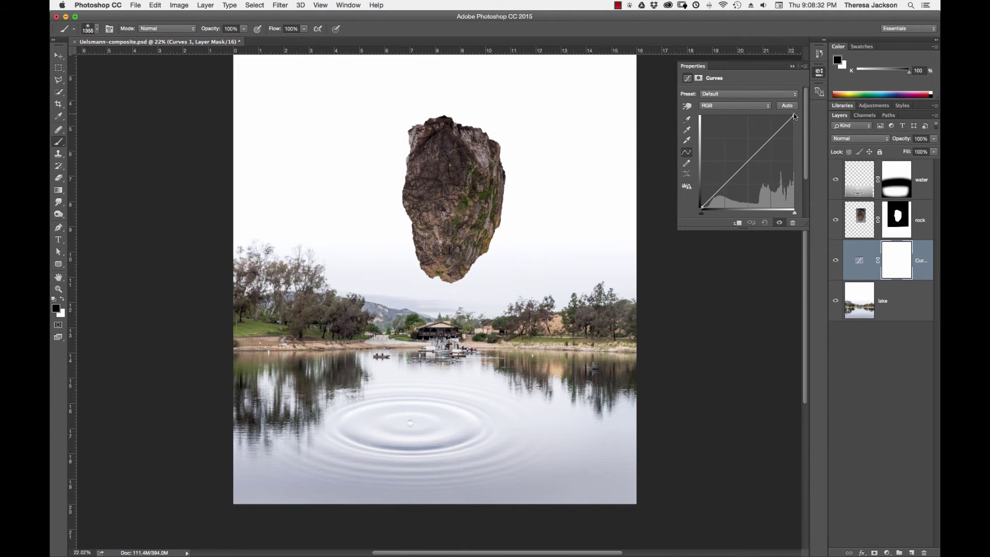
left_click_drag(794, 117, 793, 142)
left_click(745, 177)
left_click_drag(745, 177, 747, 182)
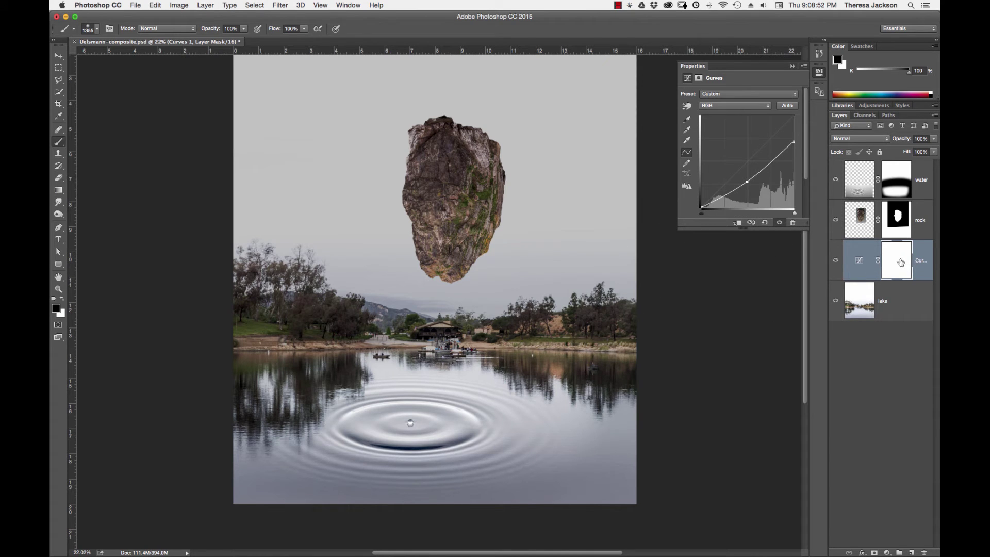
Paint the Curves layer mask black over the sky, trees and shoreline so that the darkening affects only the lake water
left_click(900, 263)
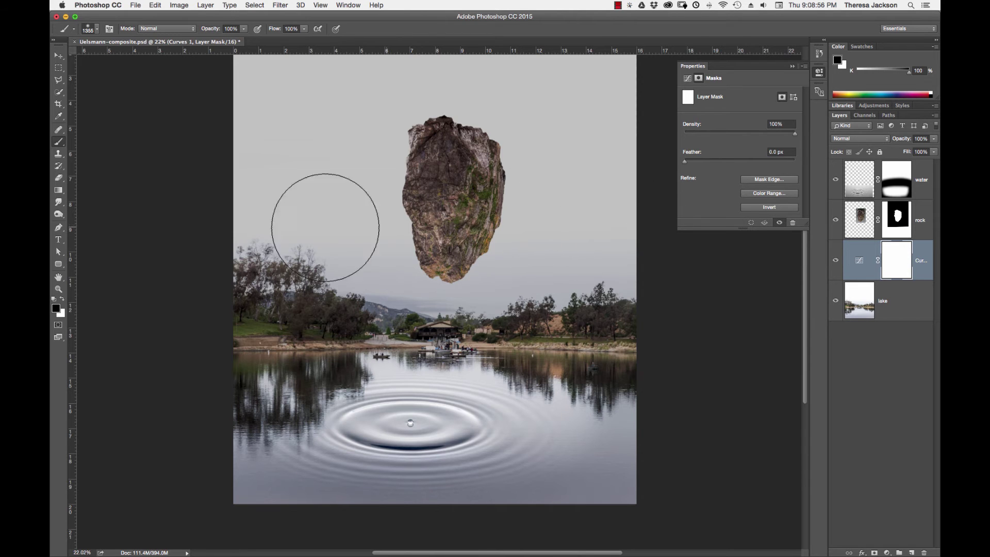
left_click_drag(412, 199, 404, 249)
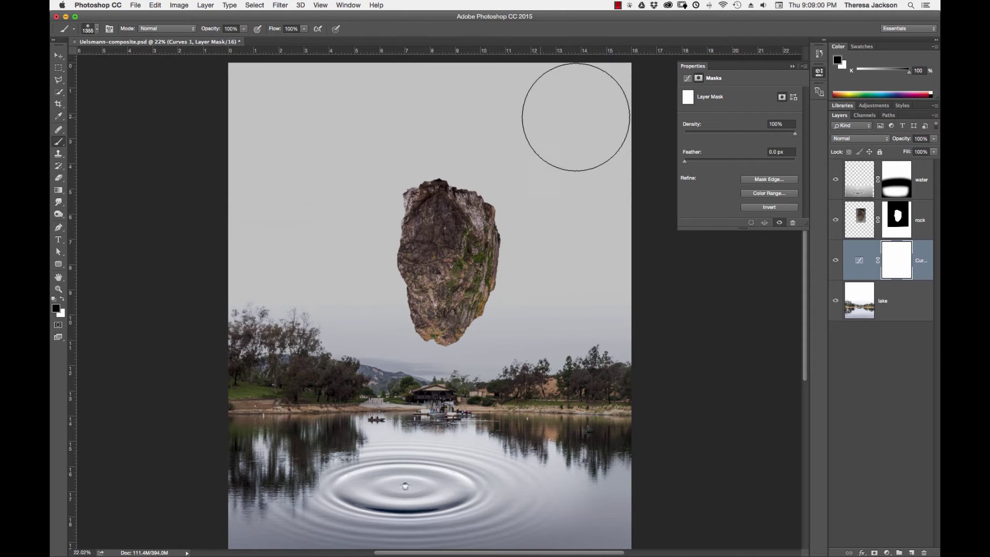
mouse_move(666, 77)
left_mouse_down()
mouse_move(481, 79)
mouse_move(205, 108)
mouse_move(539, 80)
mouse_move(507, 109)
mouse_move(374, 136)
mouse_move(494, 159)
mouse_move(344, 180)
mouse_move(481, 203)
mouse_move(304, 229)
mouse_move(567, 251)
mouse_move(332, 259)
mouse_move(489, 281)
mouse_move(246, 317)
mouse_move(250, 330)
mouse_move(340, 343)
mouse_move(261, 354)
mouse_move(637, 361)
left_mouse_up()
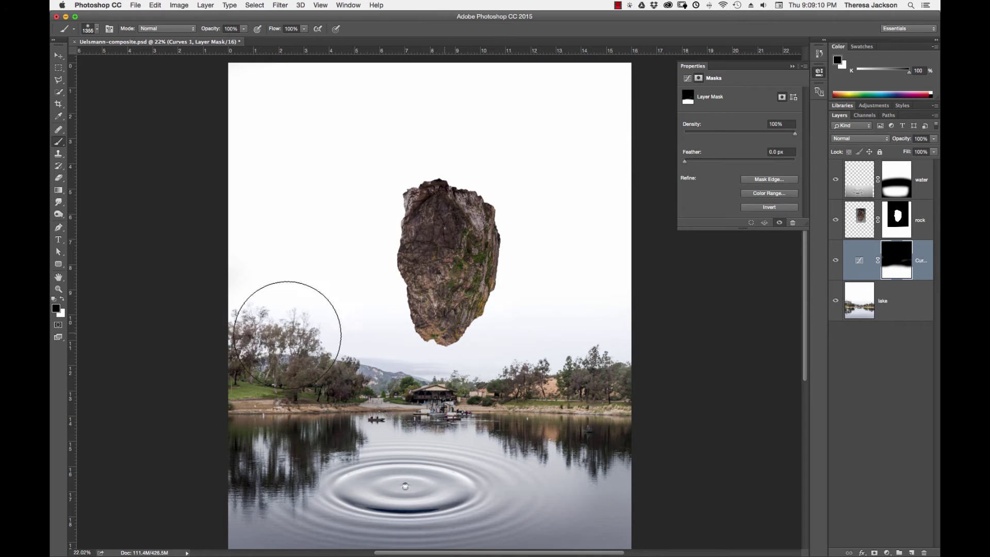
mouse_move(512, 342)
left_mouse_down()
mouse_move(495, 269)
mouse_move(388, 122)
mouse_move(424, 337)
mouse_move(389, 361)
left_mouse_up()
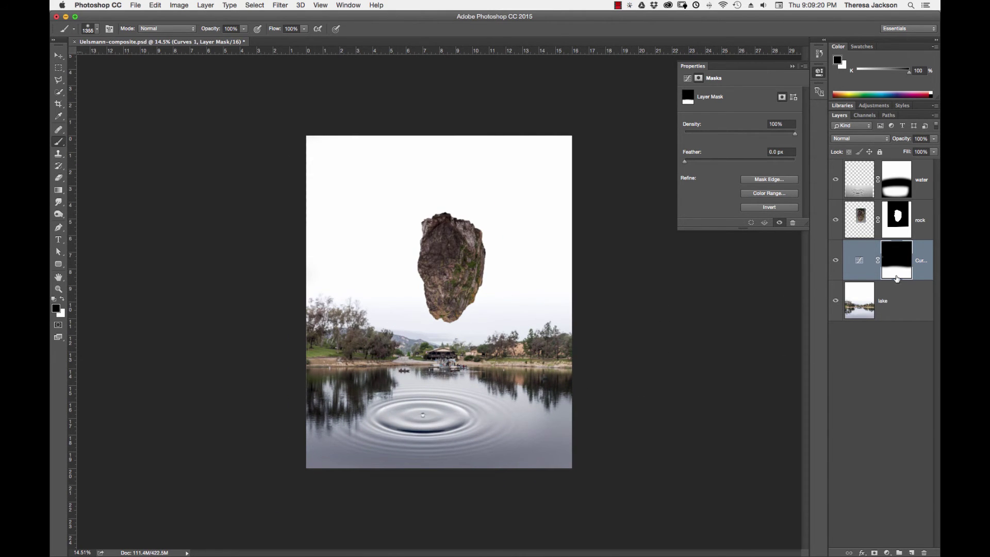
Raise the midpoint of the lake's Curves adjustment slightly and reduce its layer mask density to 64%
left_click(860, 262)
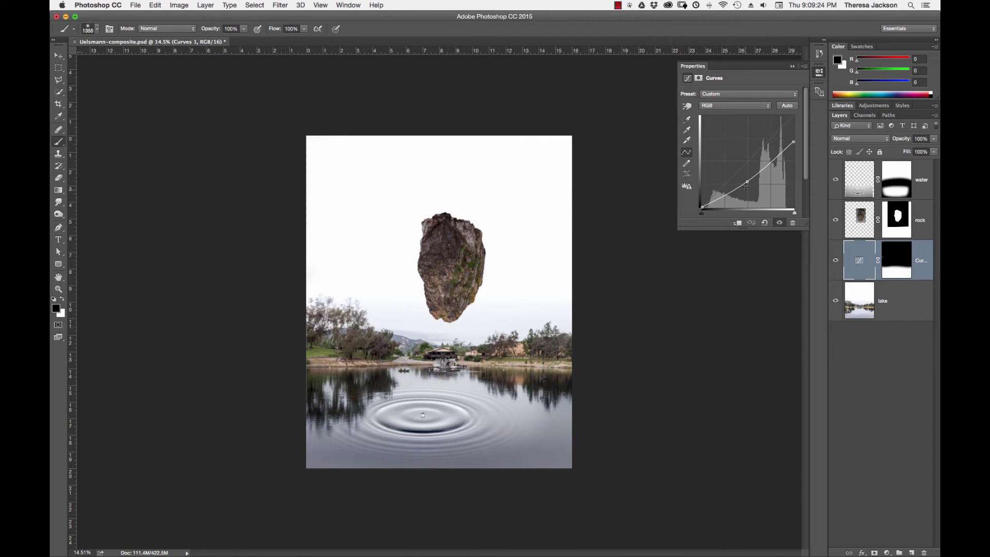
left_click_drag(746, 180, 746, 173)
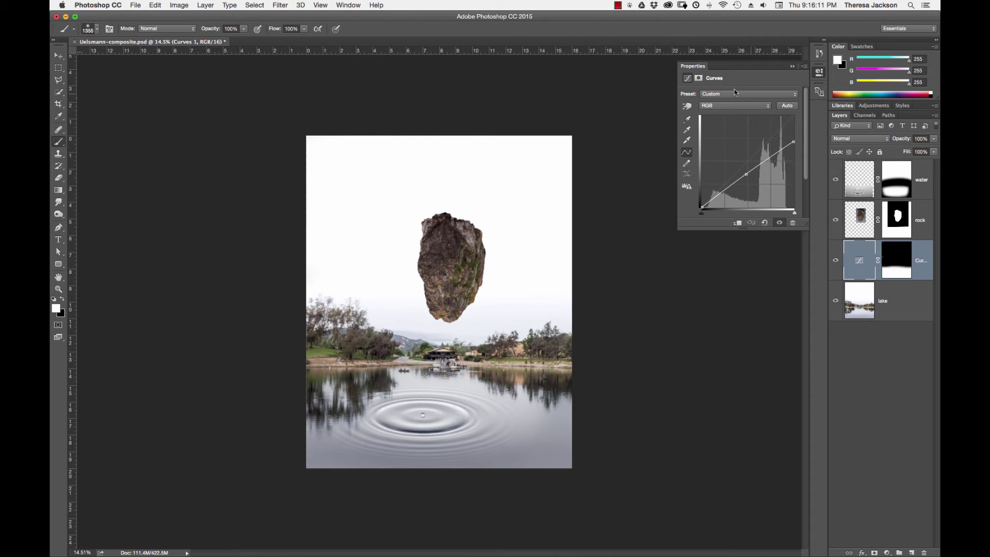
left_click(897, 260)
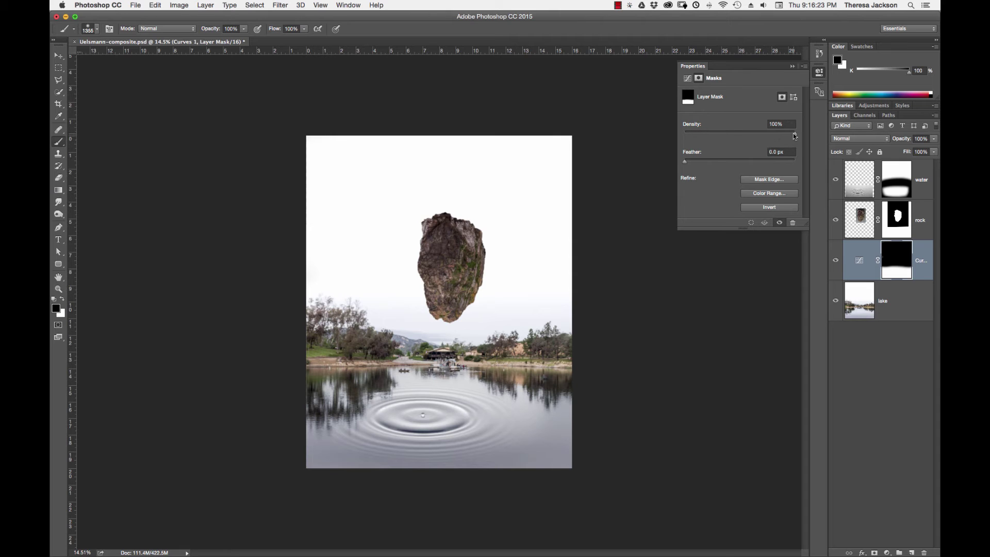
left_click_drag(798, 136, 792, 136)
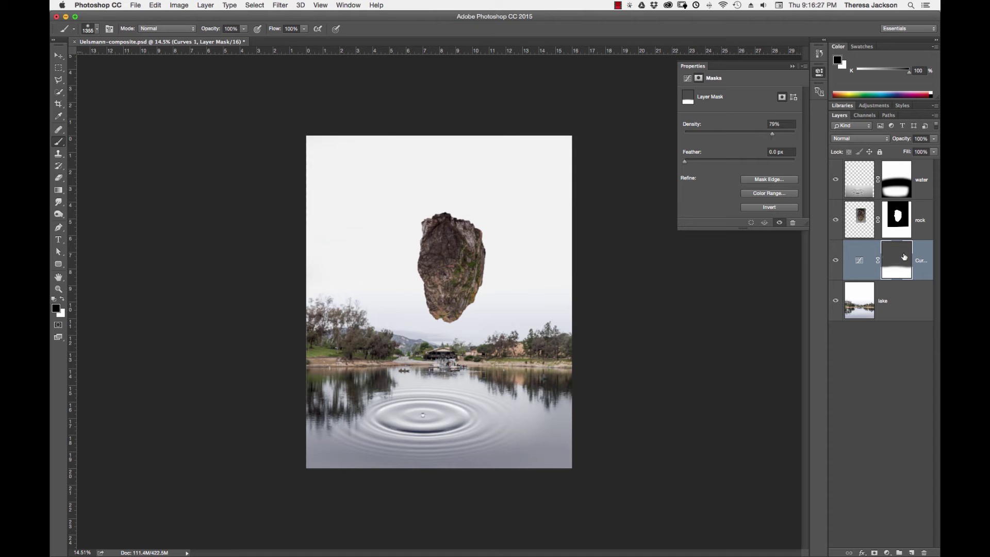
left_click_drag(773, 133, 763, 132)
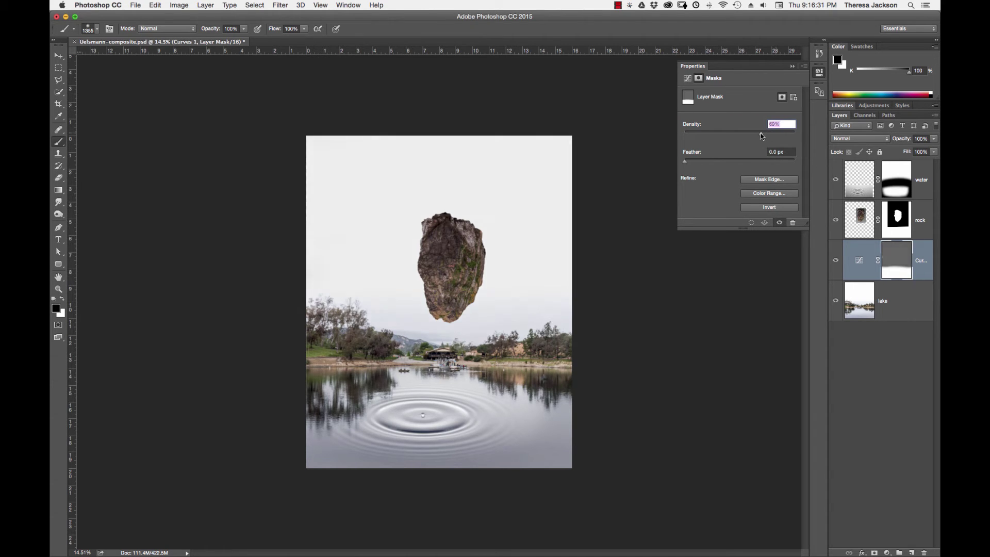
left_click_drag(762, 134, 759, 134)
left_click_drag(778, 136, 769, 136)
left_click_drag(758, 138, 756, 135)
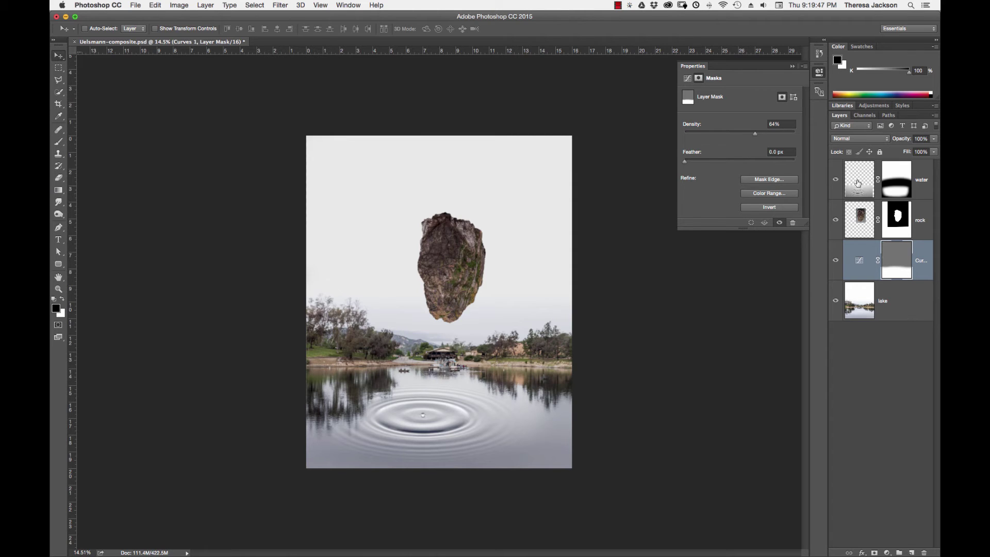
Duplicate the water layer, flip the copy vertically with Free Transform and place its ripples in the sky above the rock
left_click(860, 186)
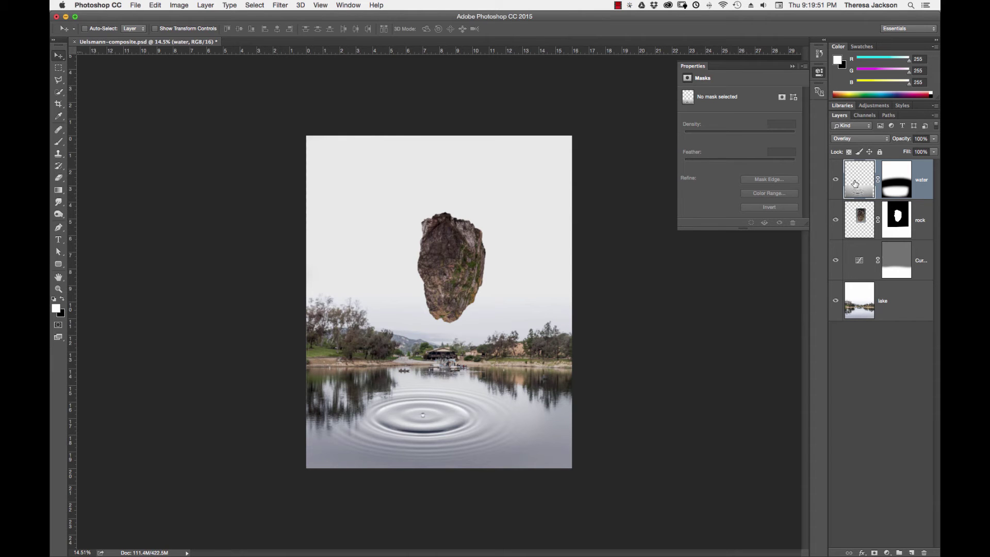
key("super+j")
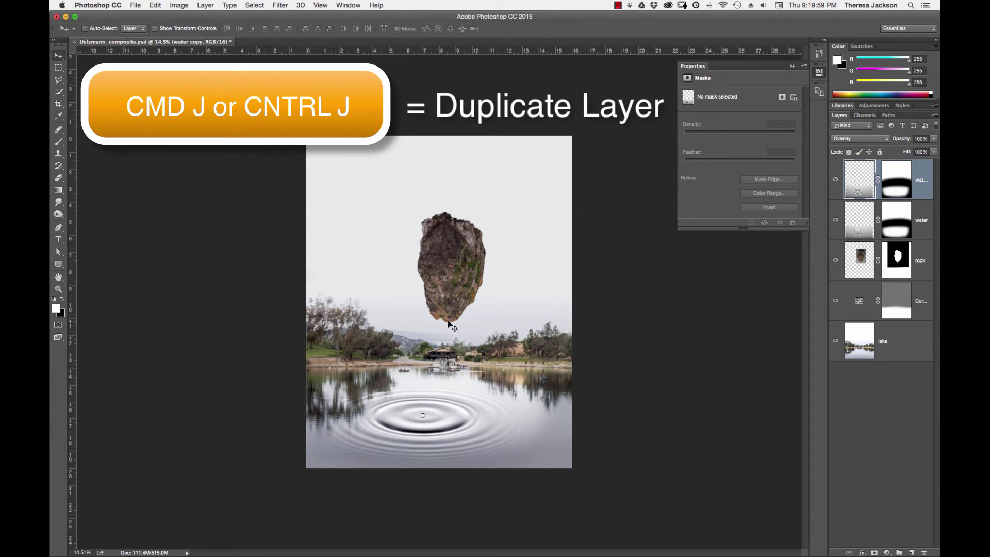
key("super+t")
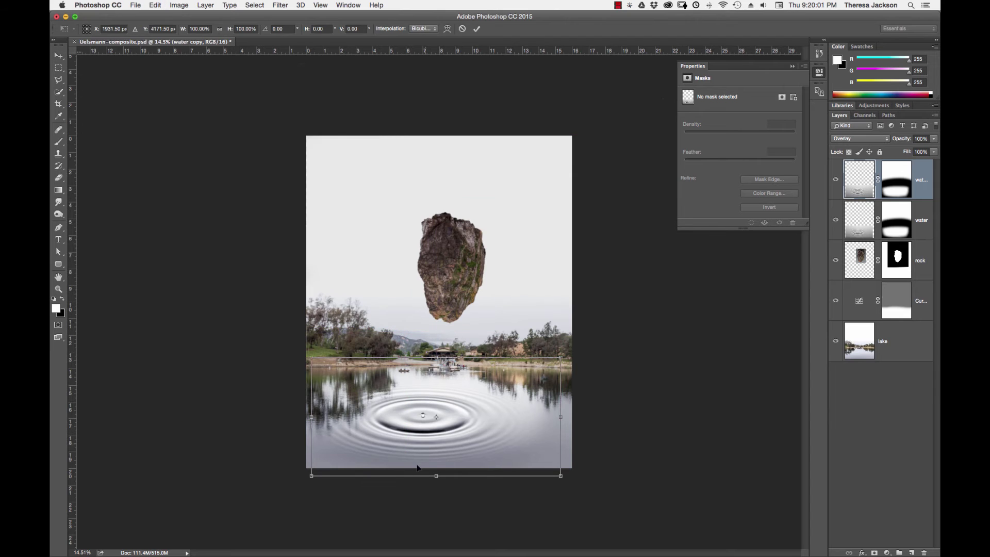
left_click_drag(436, 475, 424, 258)
left_click_drag(409, 325, 423, 197)
left_click(477, 30)
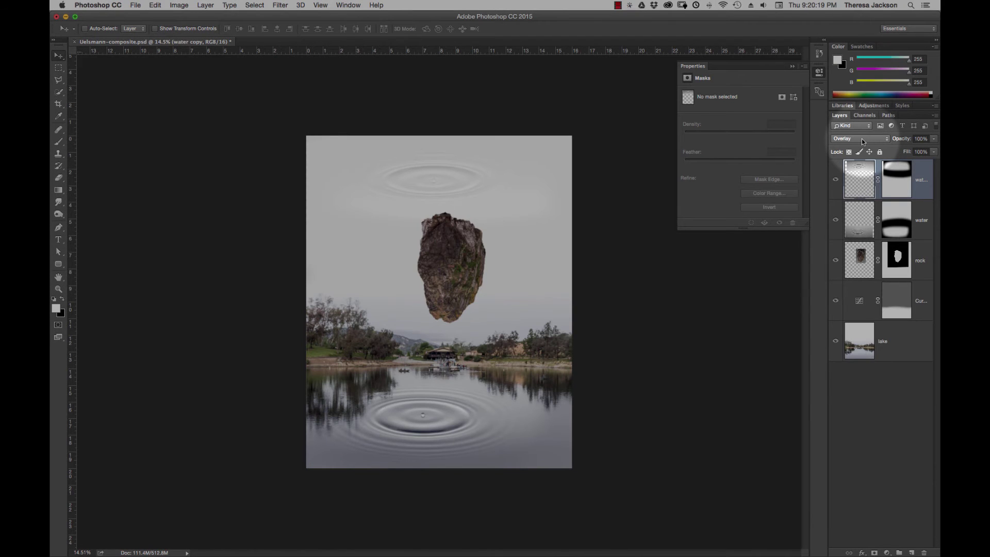
Set the water copy layer's blend mode to Darken and delete its layer mask
left_click(864, 139)
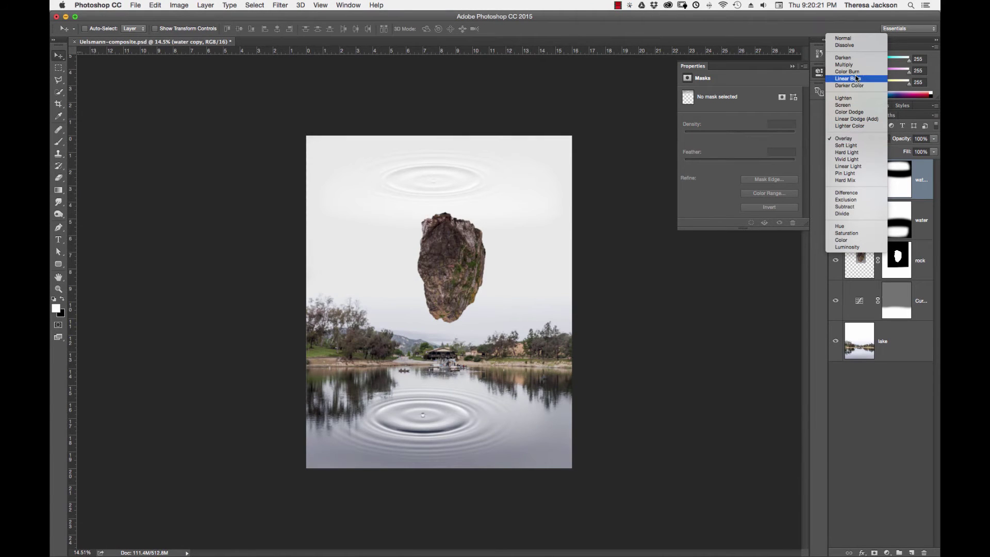
left_click(856, 58)
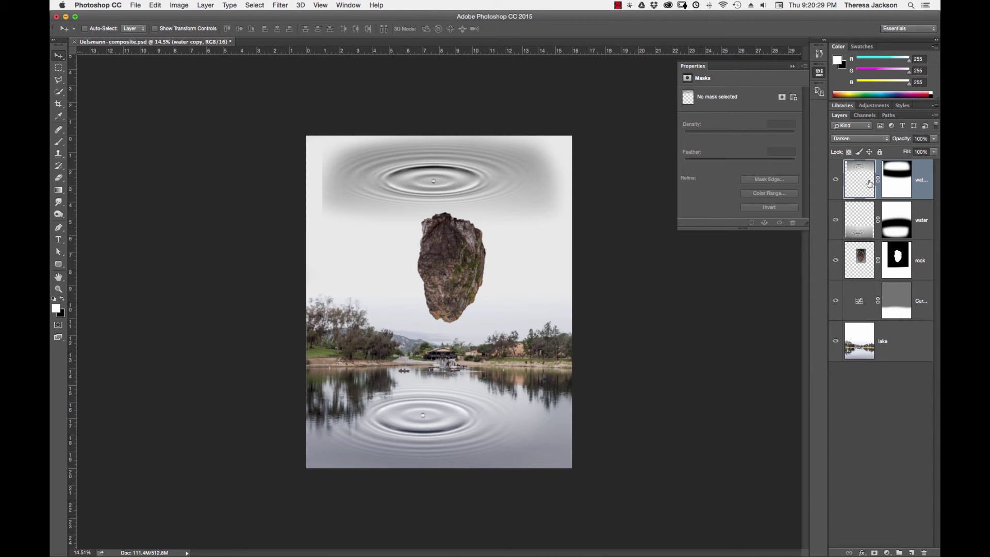
right_click(896, 177)
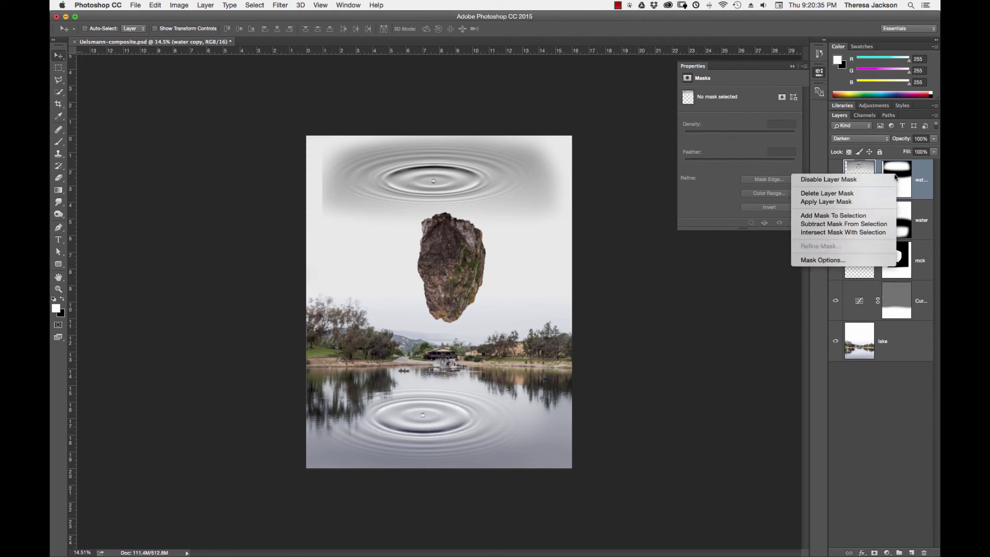
left_click(915, 178)
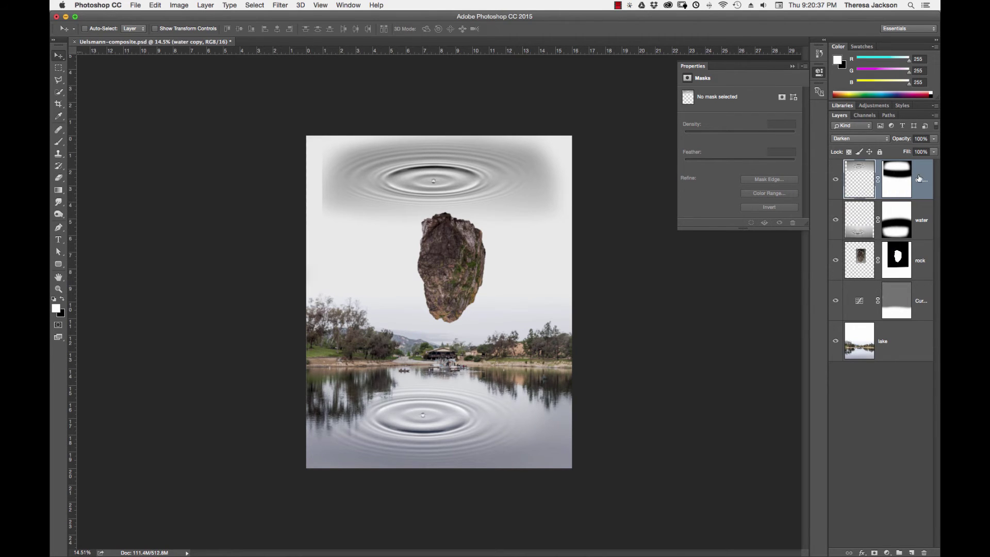
right_click(906, 177)
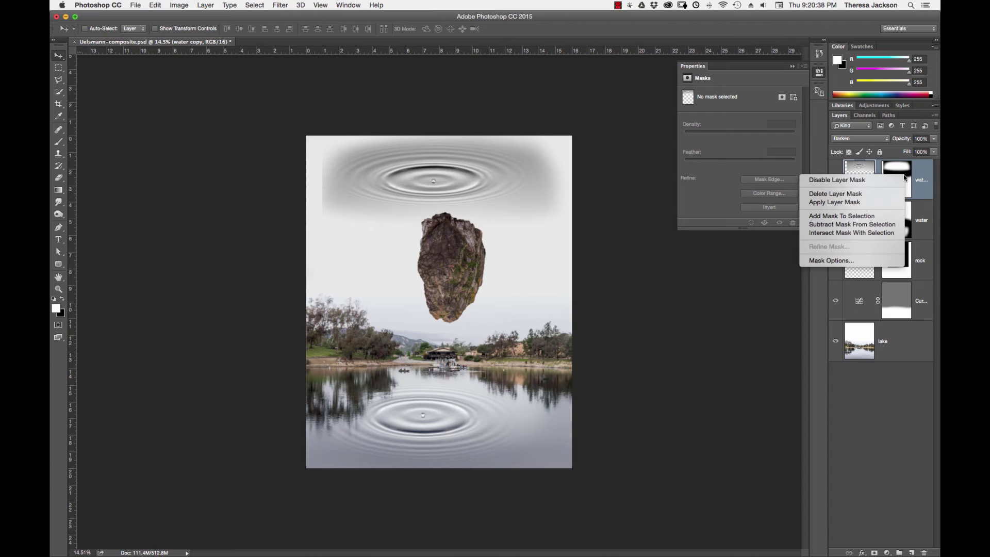
left_click(835, 195)
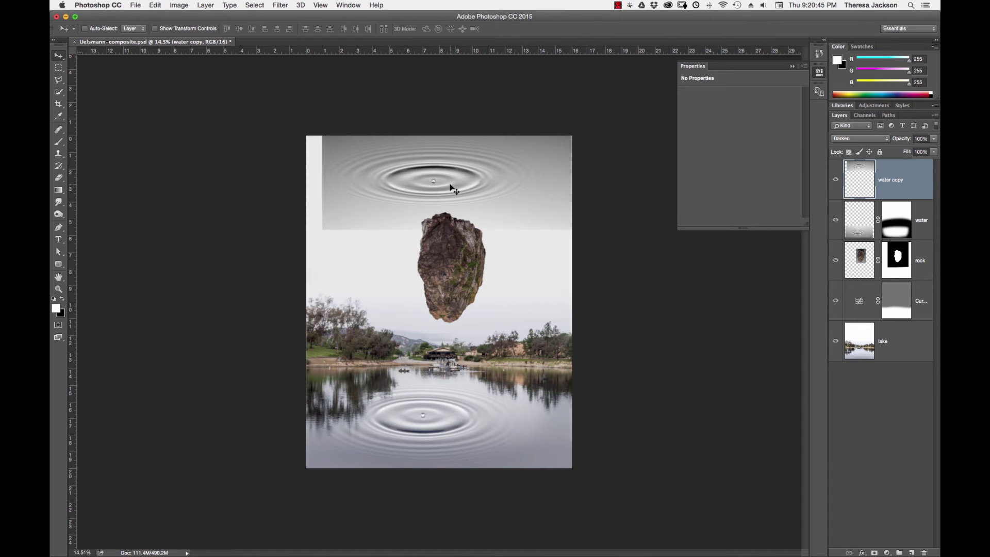
Centre the water copy's ripples above the rock and fill the layer's empty left-hand strip with Content-Aware Fill, viewing that layer alone
left_click_drag(462, 183, 470, 190)
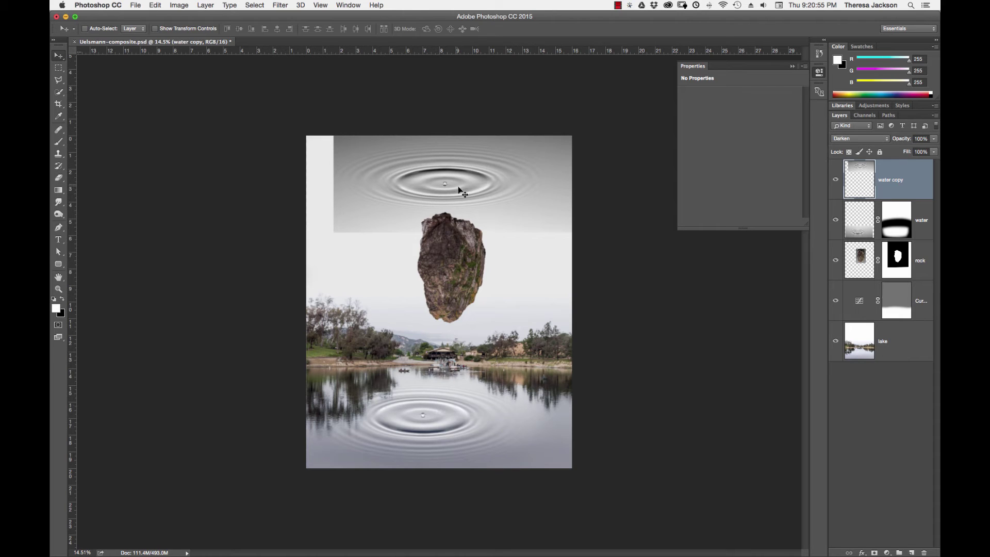
left_click_drag(479, 186, 479, 188)
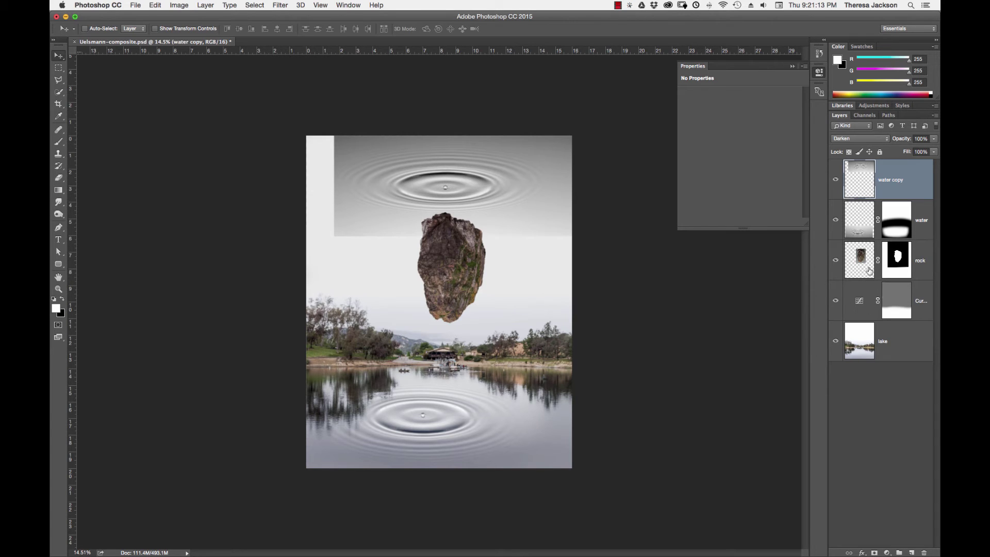
left_click(836, 180, "alt")
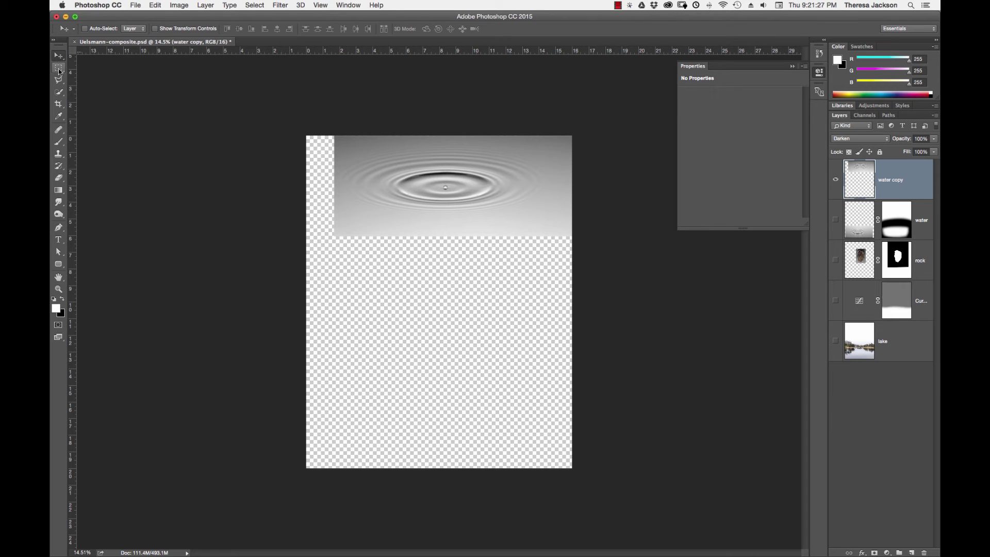
left_click(59, 69)
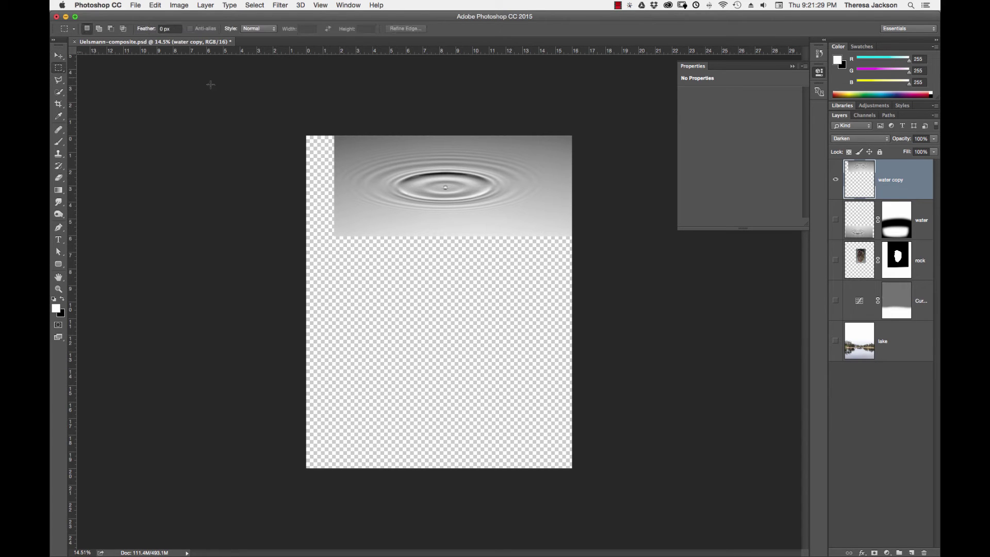
left_click_drag(307, 136, 335, 236)
key("shift+BackSpace")
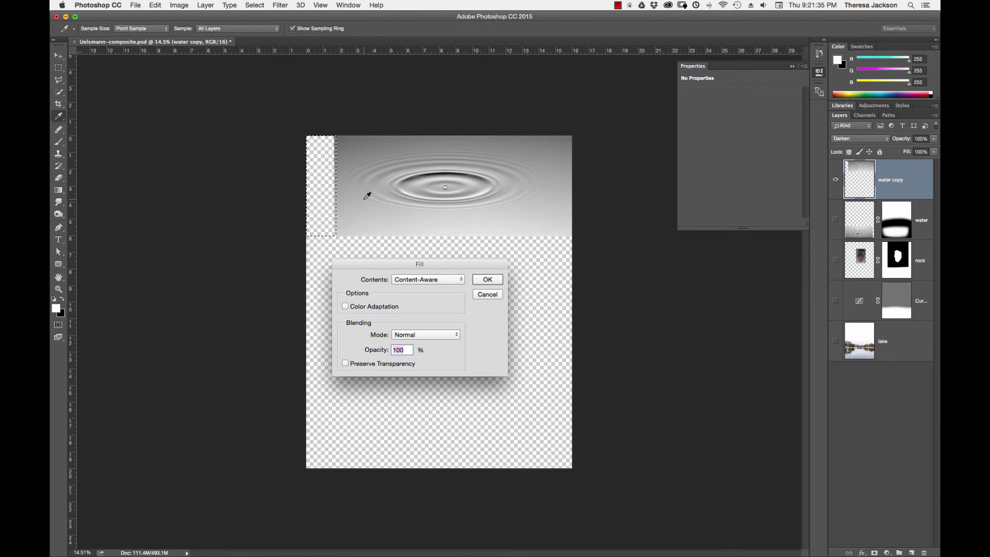
left_click(490, 282)
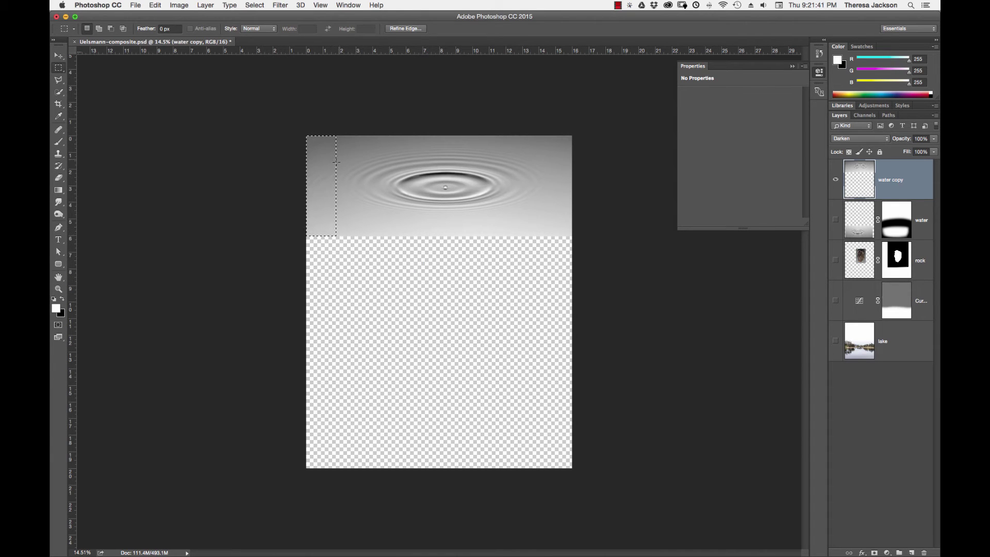
Select the transparent area below the ripples on the water copy layer and fill it with Content-Aware Fill
left_click_drag(573, 237, 236, 537)
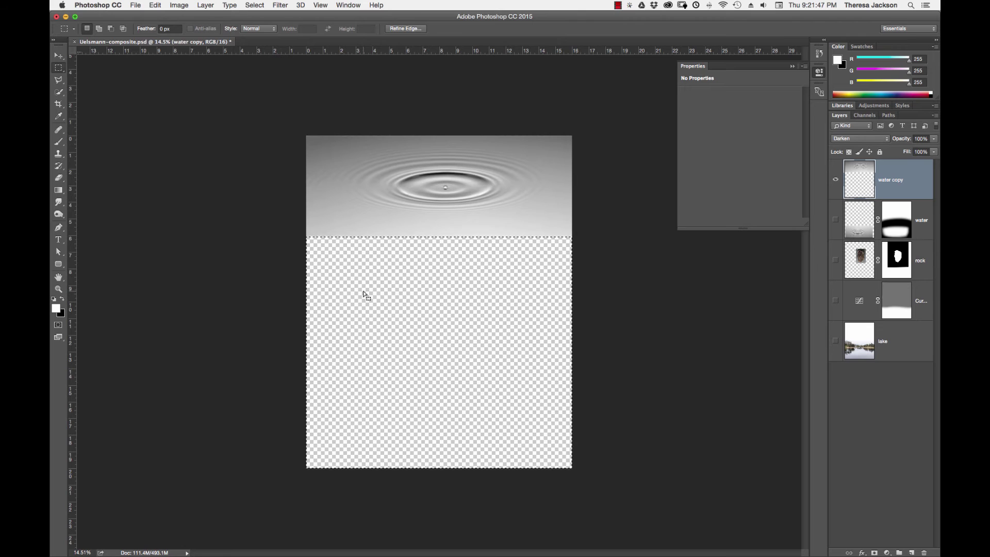
left_click_drag(572, 237, 298, 494)
key("shift+BackSpace")
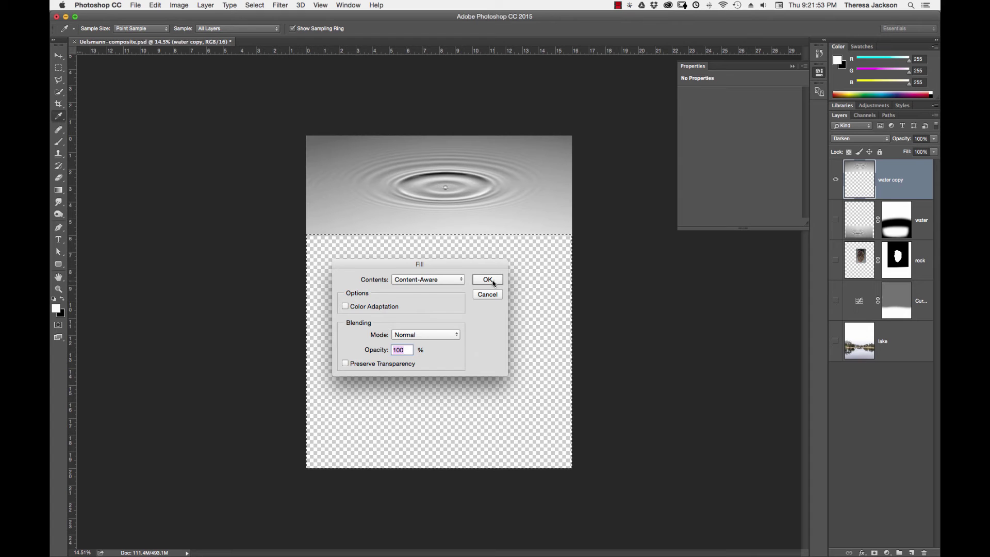
left_click(488, 280)
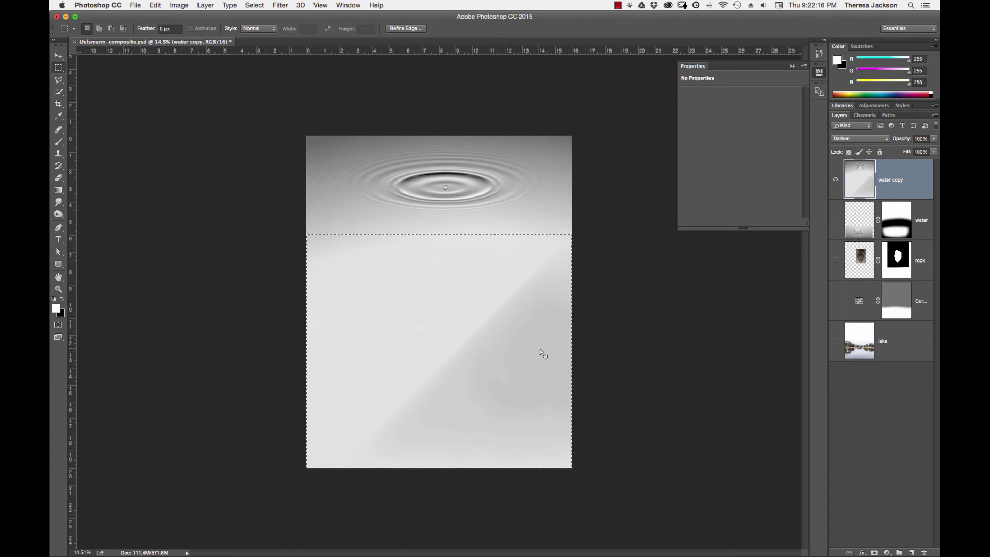
Paint over the darker diagonal patch in the filled area with the sampled light grey (RGB 218) and deselect the area
key("b")
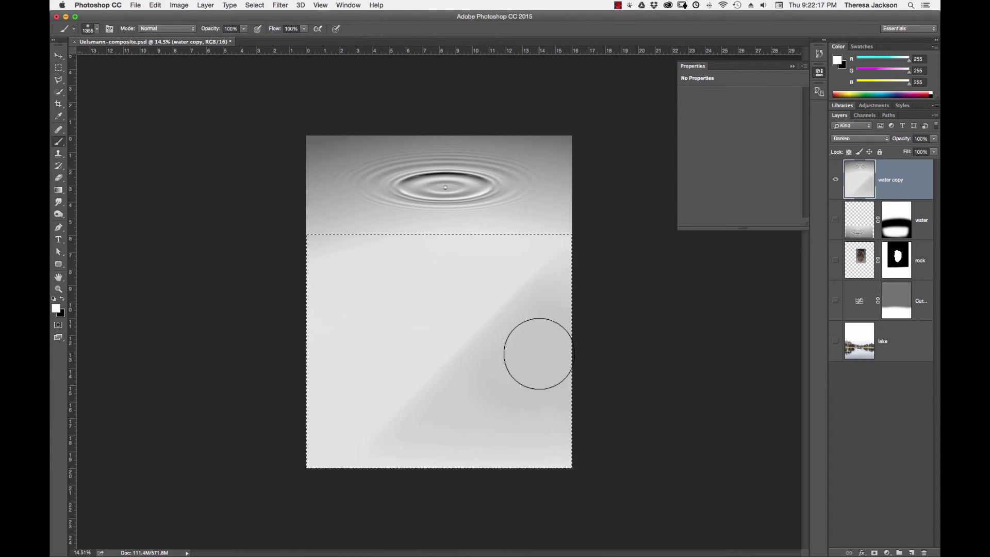
left_click(449, 297, "alt")
mouse_move(518, 304)
left_mouse_down()
mouse_move(537, 280)
mouse_move(497, 332)
mouse_move(552, 268)
mouse_move(520, 312)
mouse_move(431, 360)
mouse_move(446, 409)
mouse_move(548, 407)
mouse_move(552, 442)
mouse_move(515, 433)
mouse_move(714, 401)
left_mouse_up()
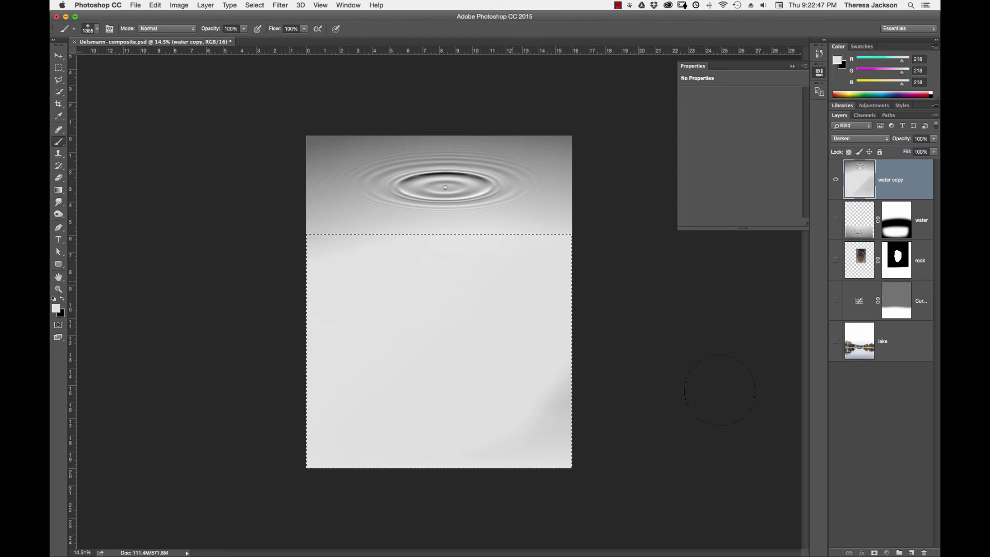
key("ctrl+d")
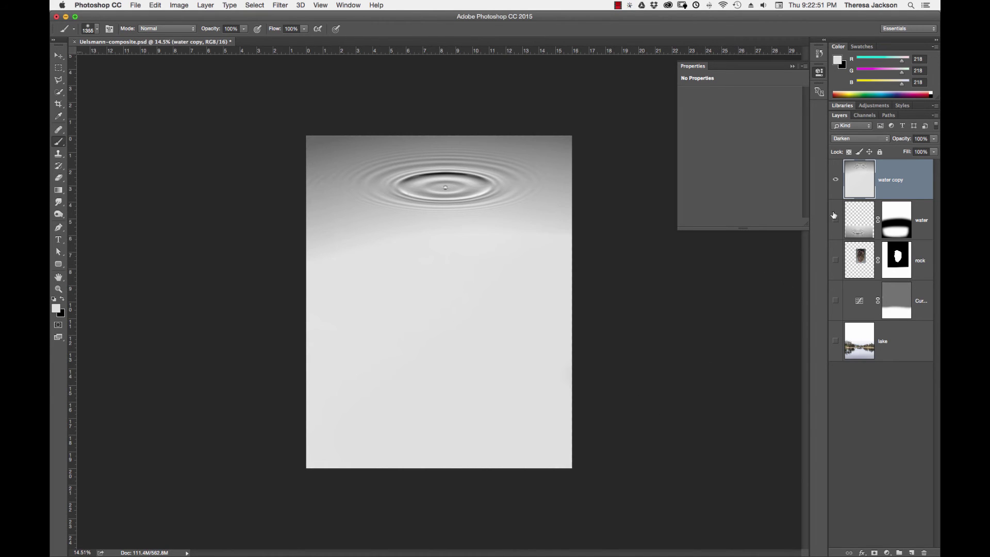
Show all layers again and move the rock layer to the top of the layer stack
left_click(835, 181, "alt")
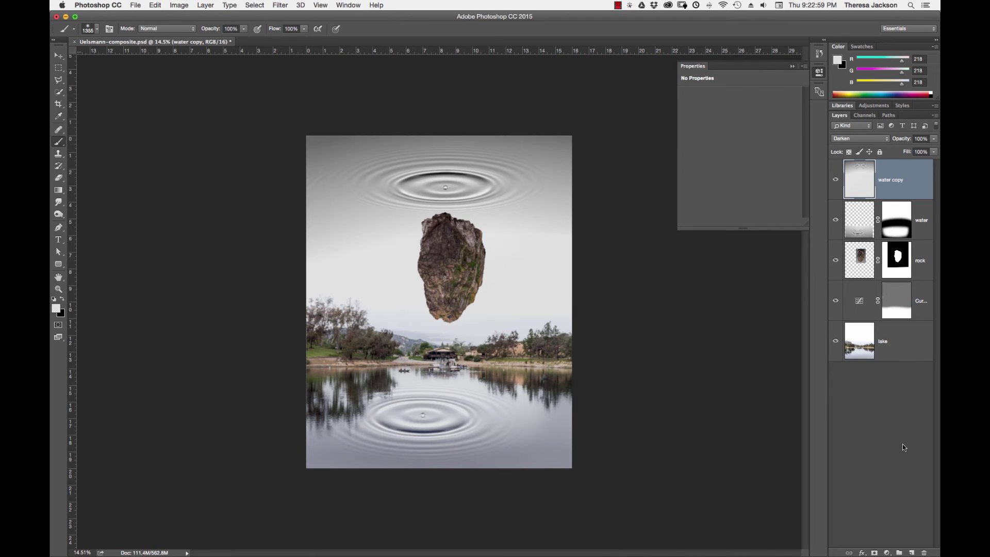
left_click(861, 262)
left_click_drag(860, 262, 869, 169)
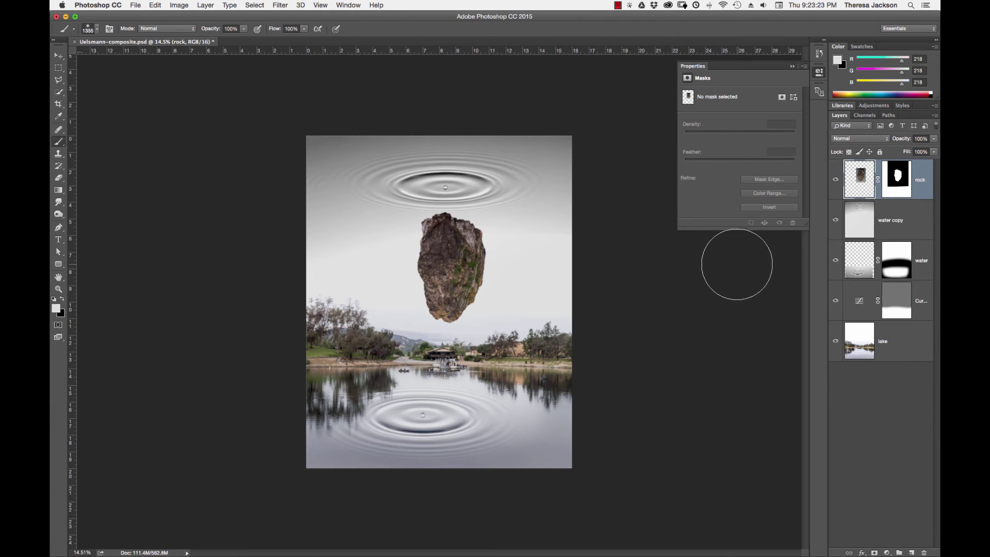
Remove the water droplet from the centre of the sky ripples on the water copy layer with the Content-Aware Spot Healing Brush
left_click_drag(441, 186, 500, 175)
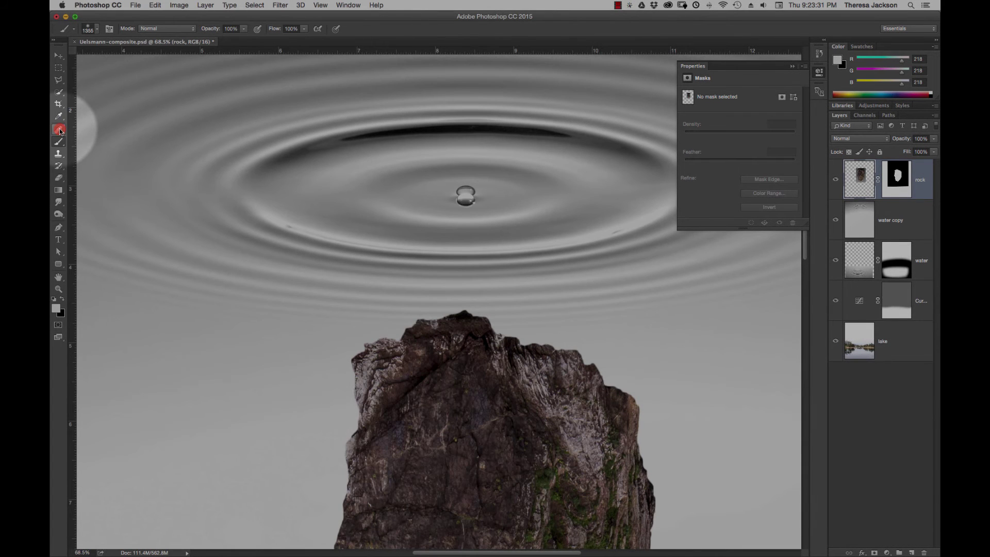
left_click(60, 130)
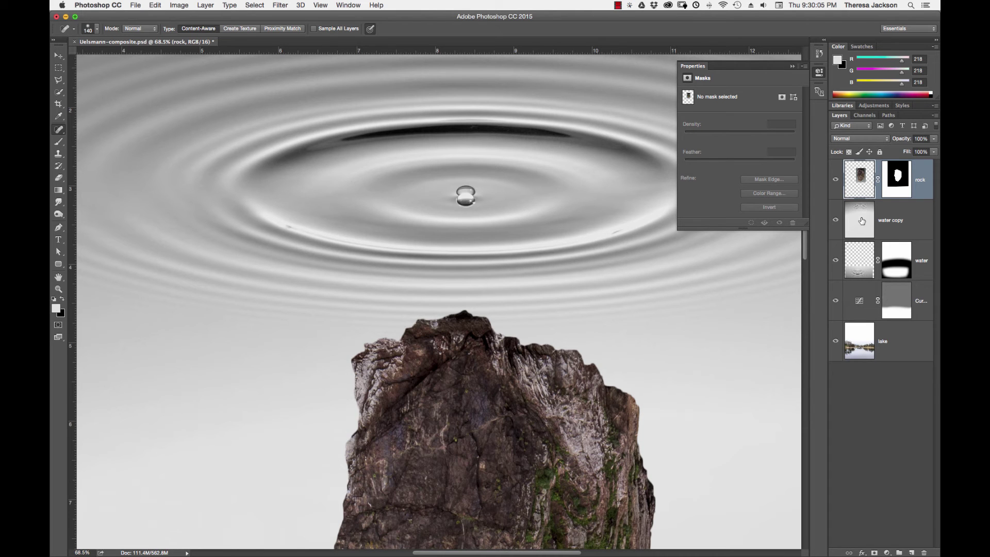
left_click(861, 221)
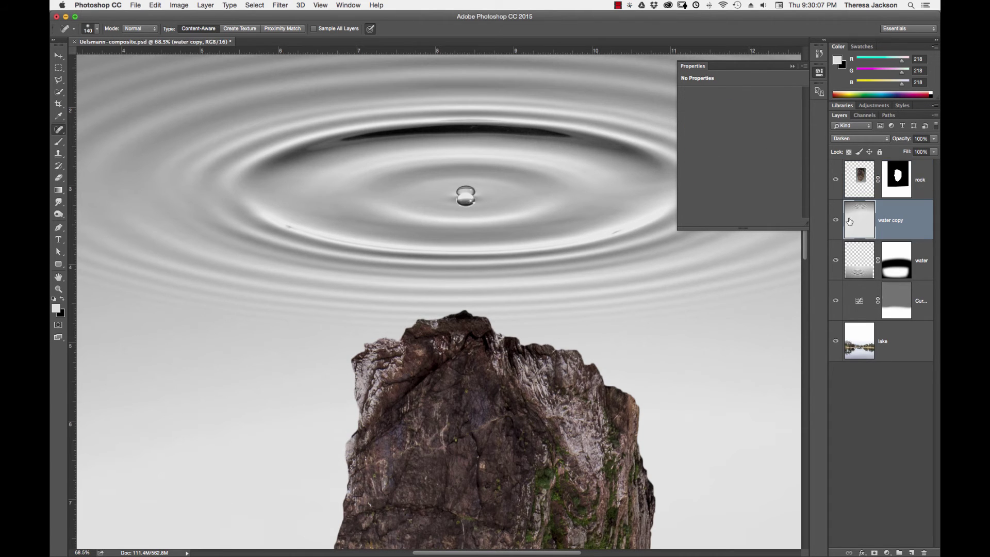
mouse_move(471, 192)
left_mouse_down()
mouse_move(448, 199)
mouse_move(479, 195)
left_mouse_up()
left_click(481, 198)
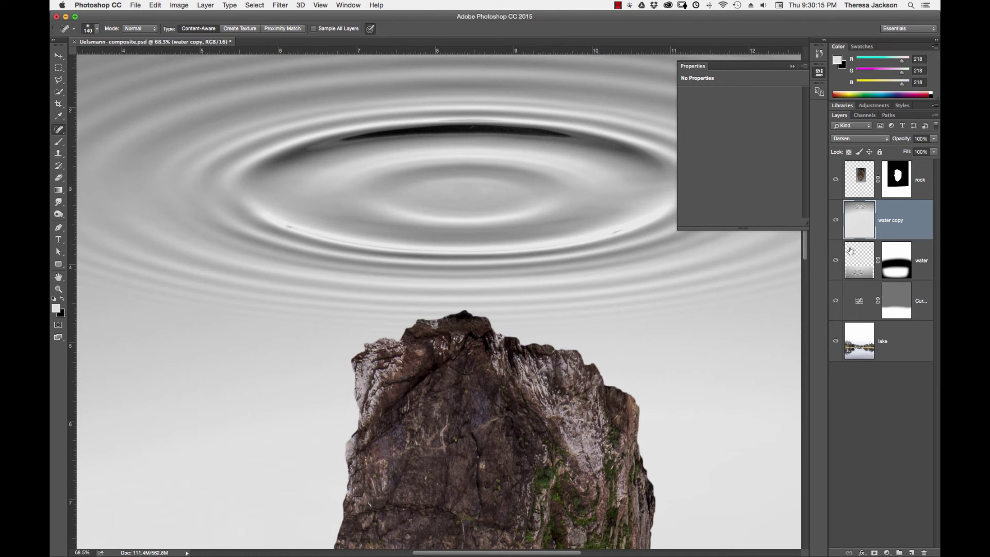
key("super+minus")
key("super+minus")
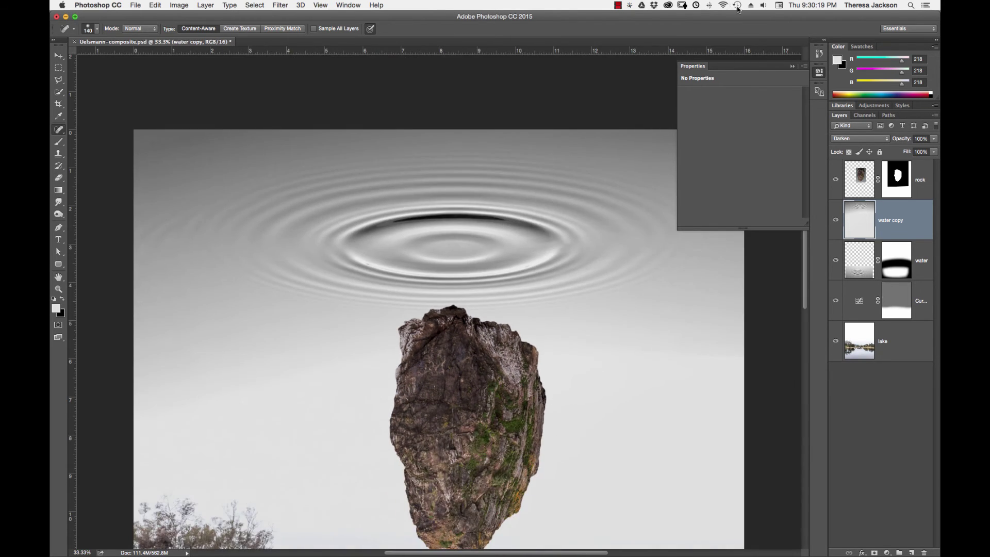
left_click(793, 67)
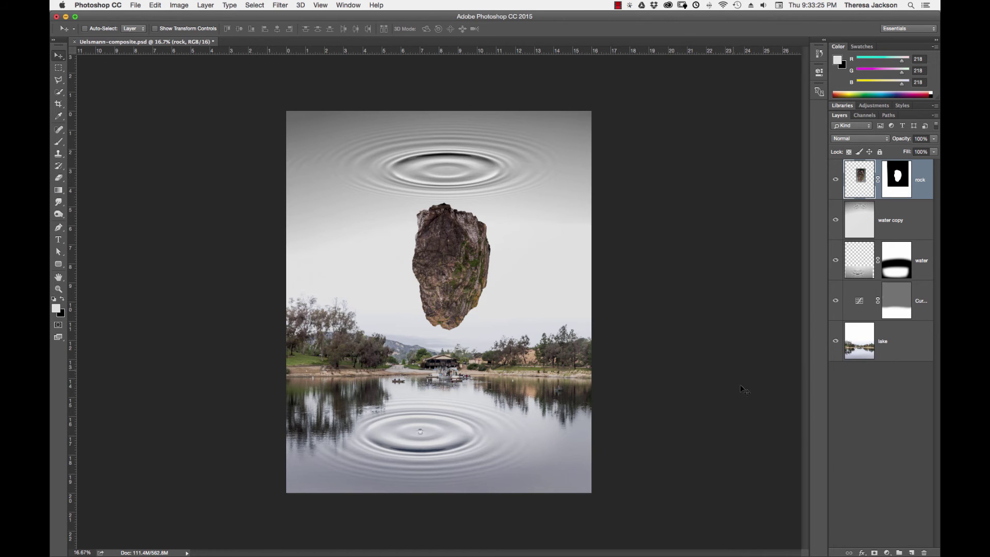
Try converting the whole composite to monochrome with a Black & White adjustment layer above the rock, and undo it
left_click(888, 553)
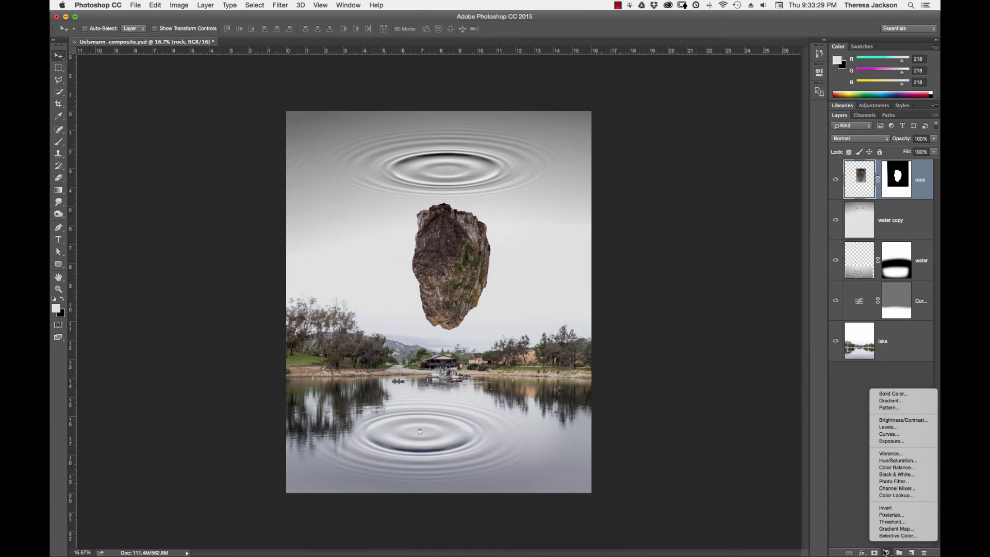
left_click(898, 475)
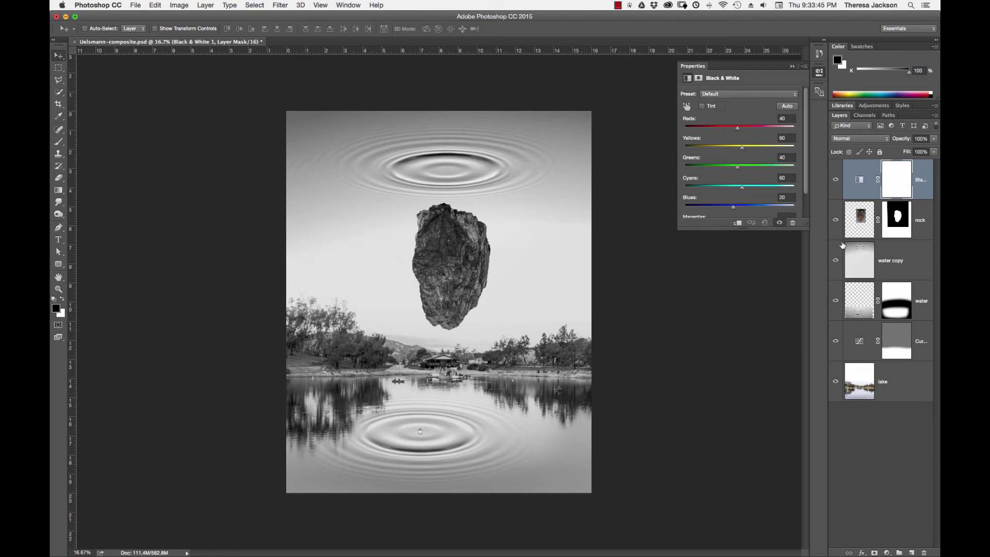
key("super+z")
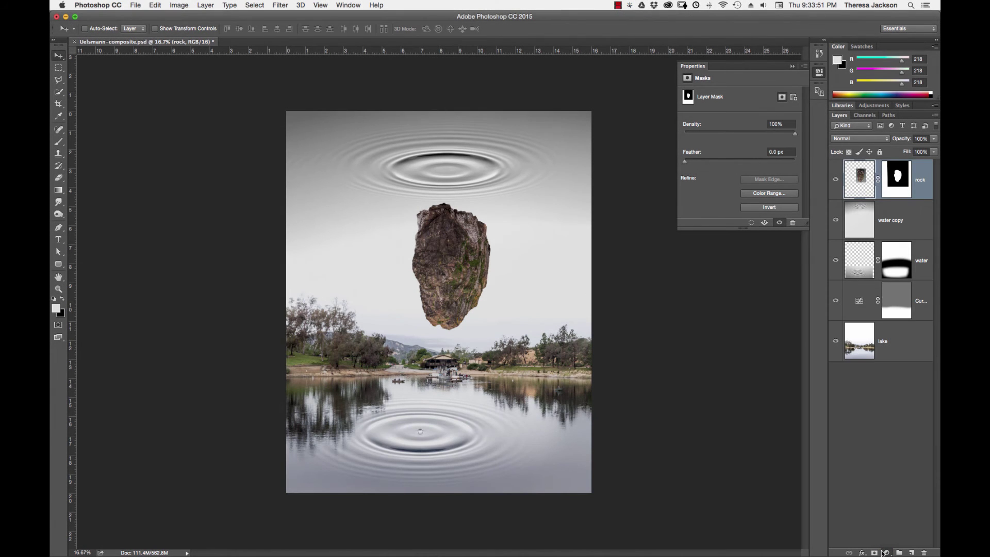
Add a Gradient Map adjustment layer above the rock layer and apply a warm black-to-white toning gradient preset
left_click(886, 553)
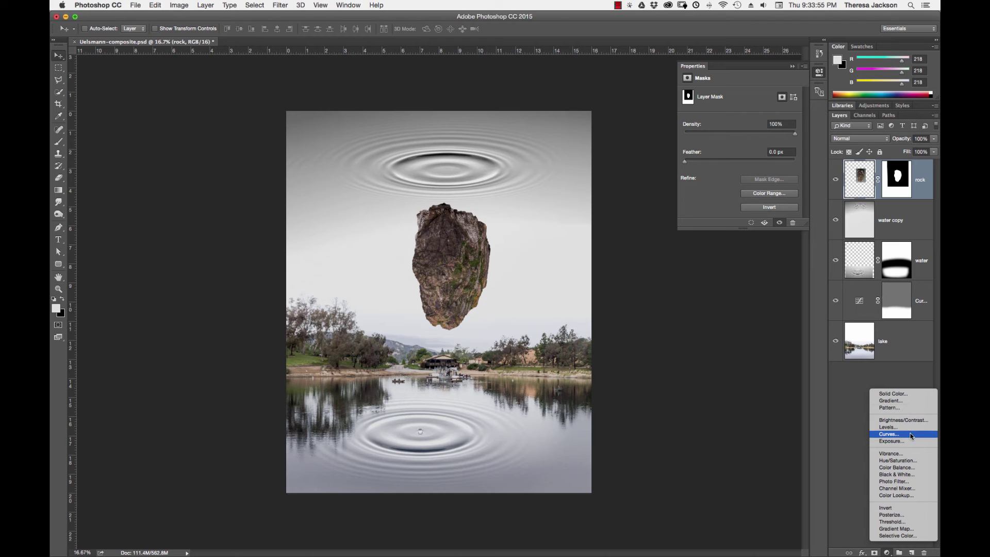
left_click(895, 529)
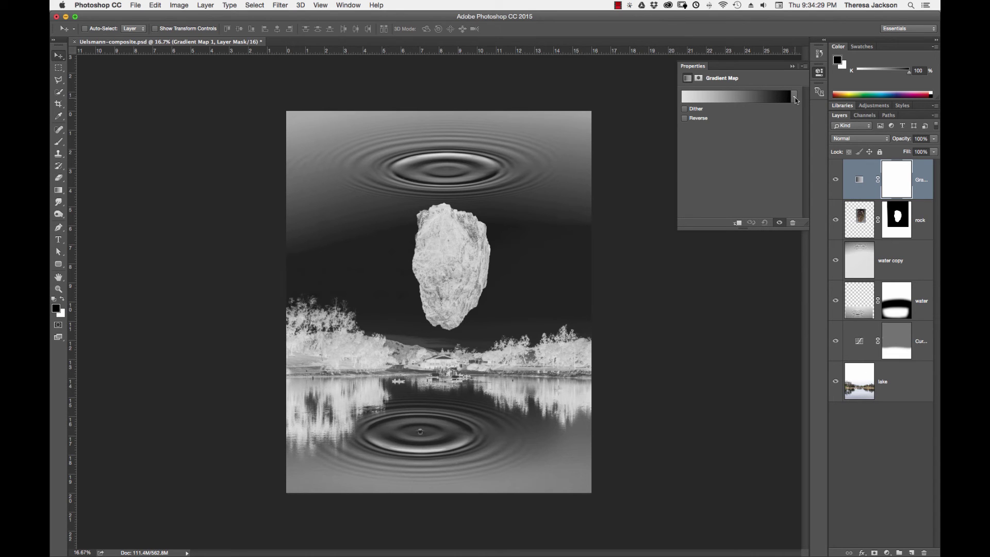
left_click(795, 98)
mouse_move(779, 119)
left_mouse_down()
mouse_move(777, 130)
mouse_move(778, 121)
left_mouse_up()
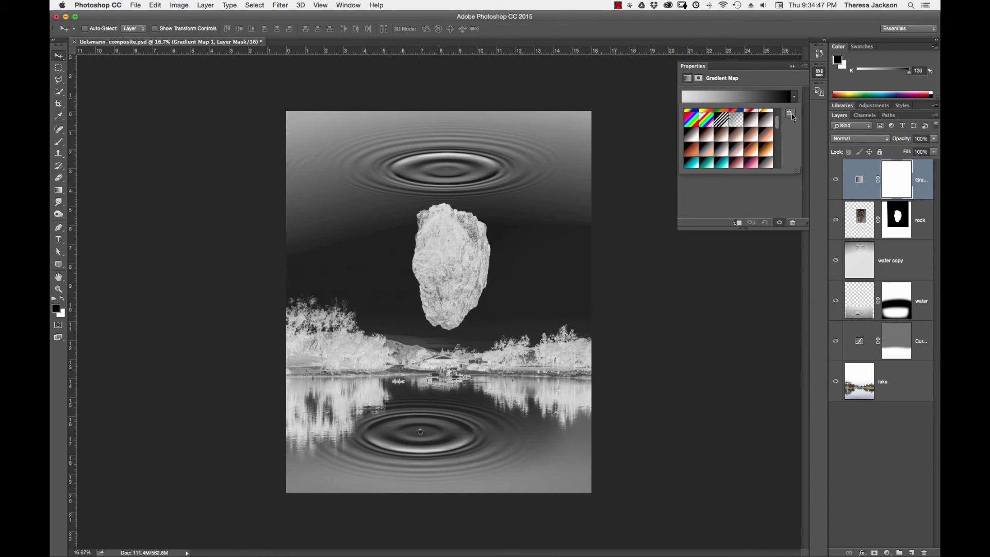
left_click(793, 117)
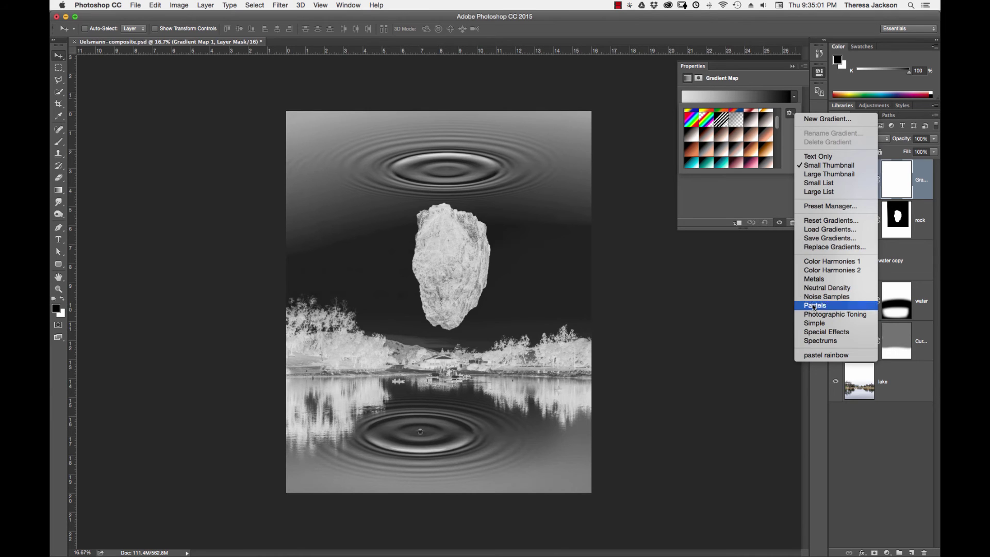
left_click(741, 188)
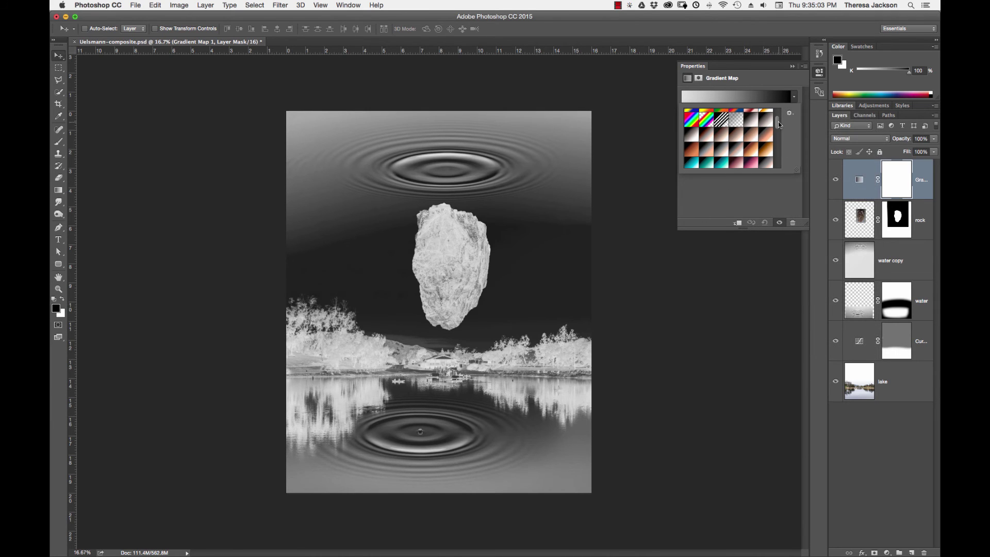
left_click_drag(779, 122, 778, 121)
left_click(693, 135)
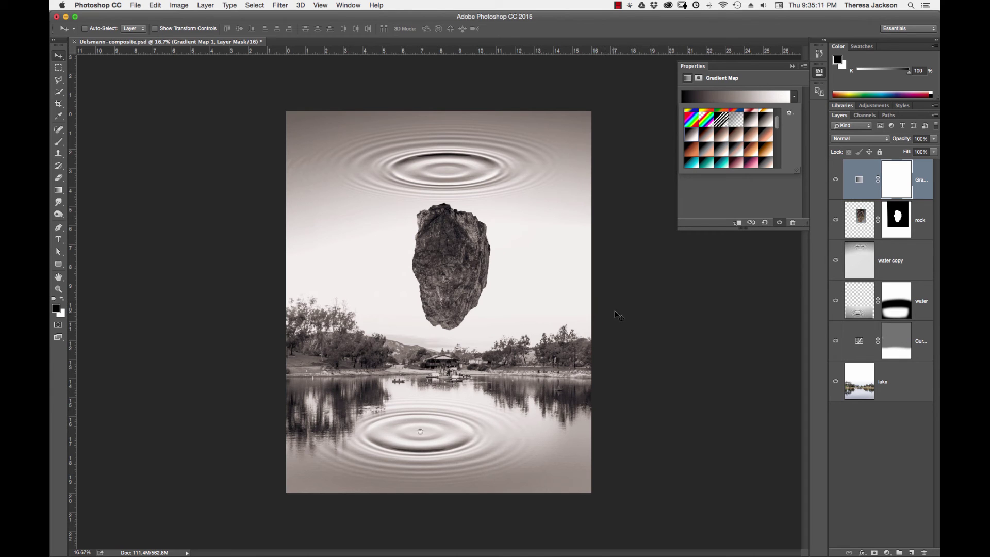
Reduce the Gradient Map layer's opacity to about 54% so some of the original colour shows through
left_click(859, 182)
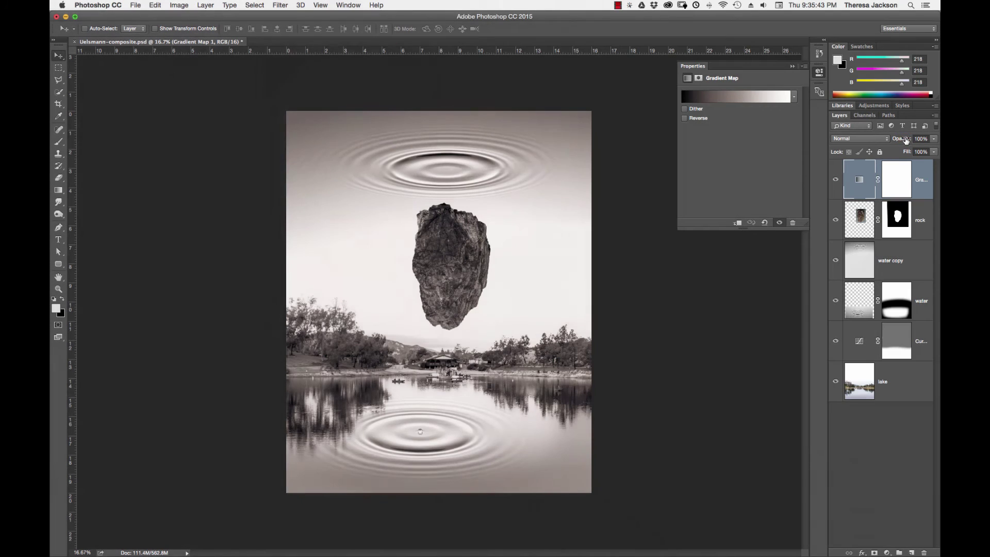
left_click_drag(906, 140, 881, 140)
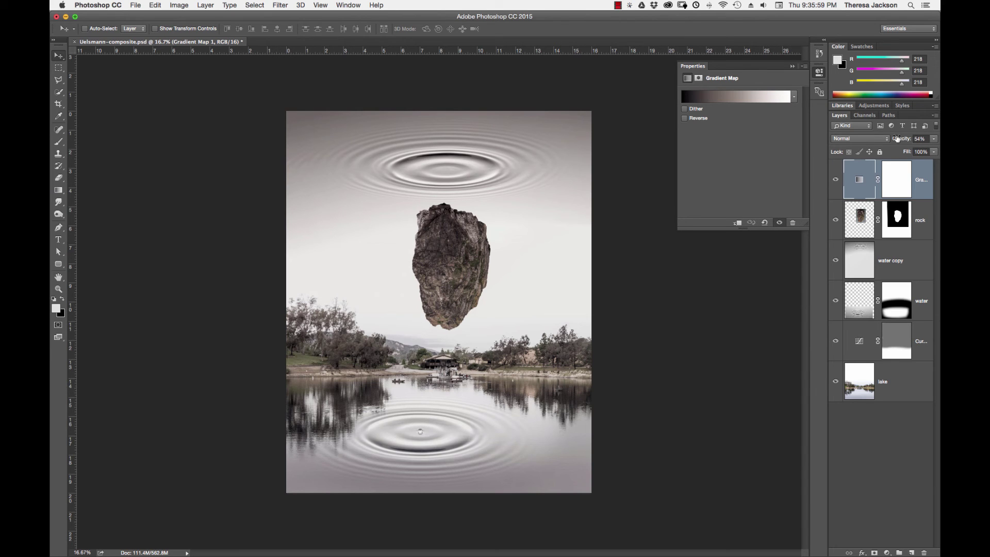
left_click_drag(899, 139, 898, 141)
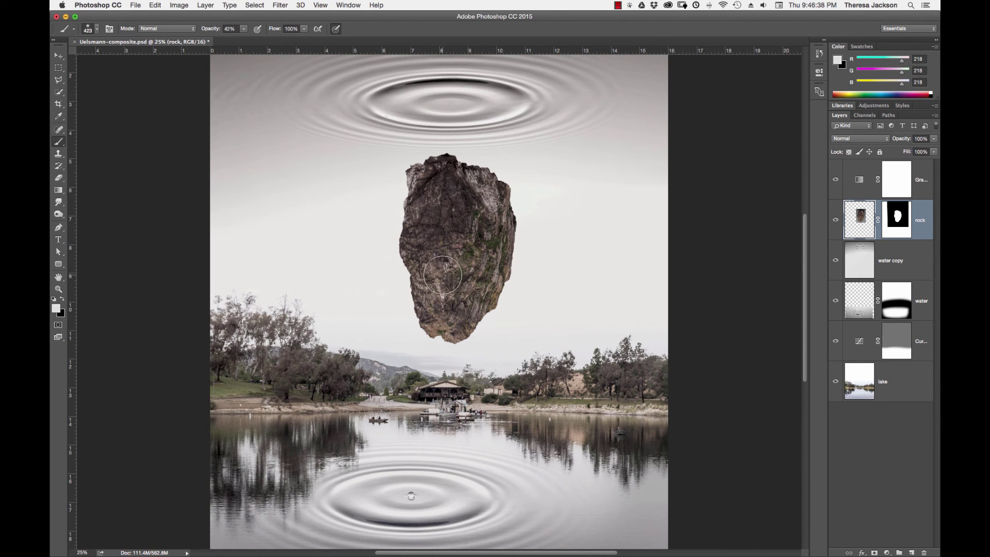
Add a Curves adjustment layer above the rock, raise its midtones, clip it to the rock layer and compare before and after
left_click(887, 552)
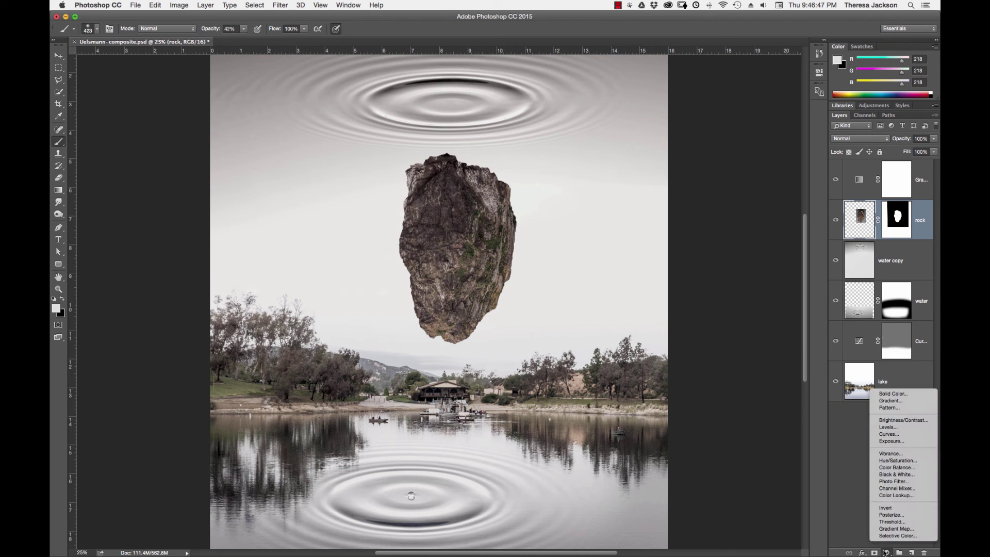
left_click(898, 436)
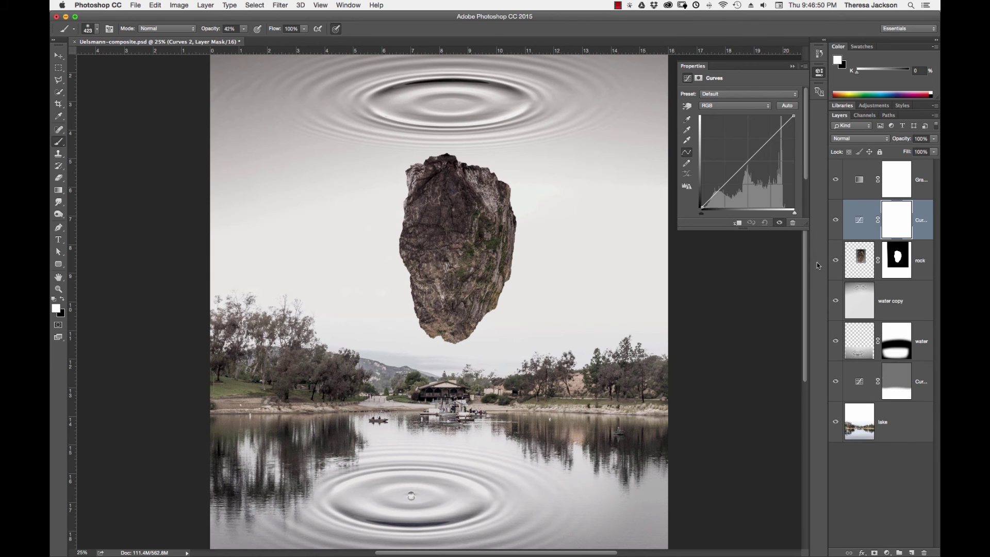
left_click_drag(750, 148, 749, 141)
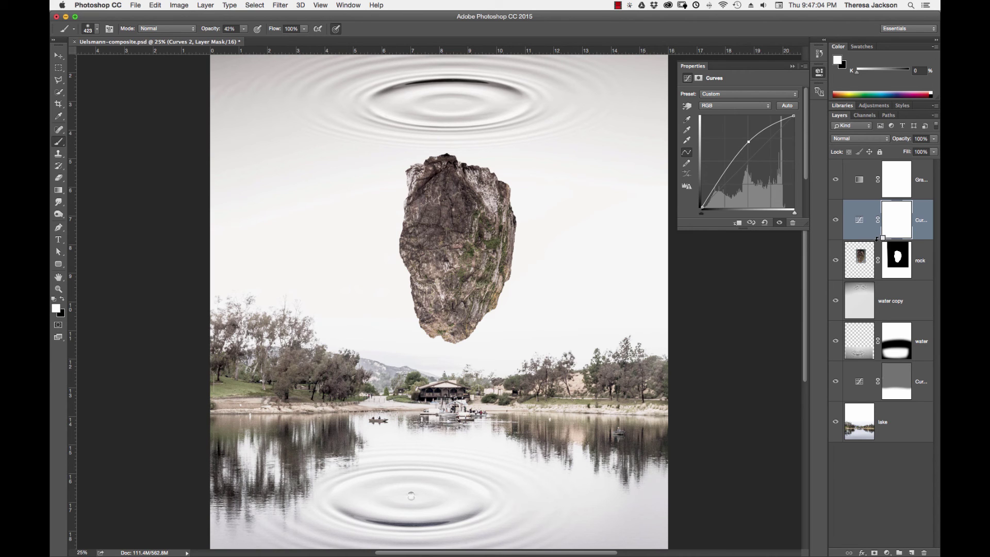
left_click(878, 239, "alt")
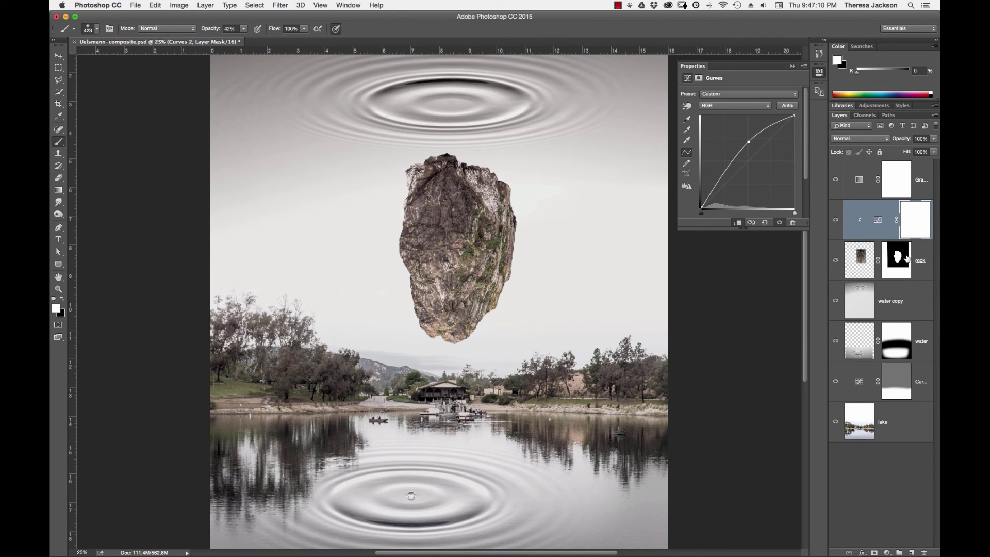
left_click(837, 221)
left_click(837, 221)
left_click(837, 220)
left_click(837, 220)
Paint black at 42% brush opacity on the Curves mask over the rock's upper and middle area, and compare before and after
key("x")
left_click_drag(438, 196, 462, 193)
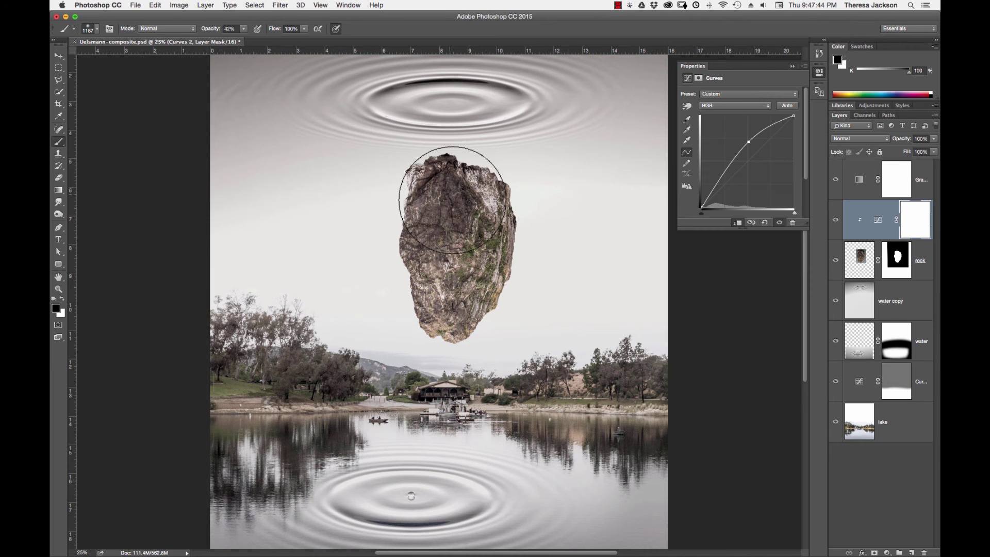
mouse_move(454, 220)
left_mouse_down()
mouse_move(409, 245)
mouse_move(420, 170)
mouse_move(441, 164)
mouse_move(506, 194)
mouse_move(489, 247)
mouse_move(480, 240)
mouse_move(455, 268)
mouse_move(453, 297)
mouse_move(450, 269)
mouse_move(467, 254)
left_mouse_up()
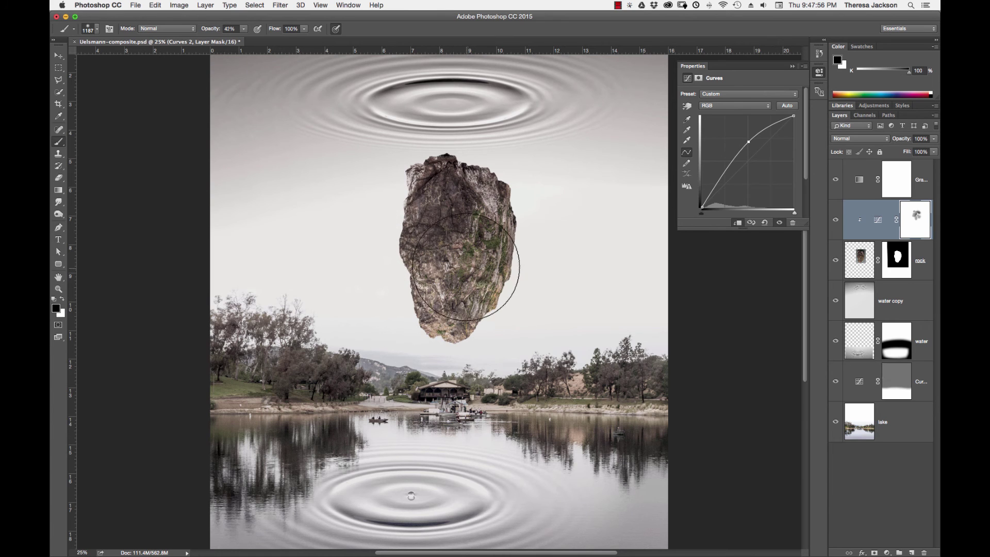
left_click(842, 219)
key("space")
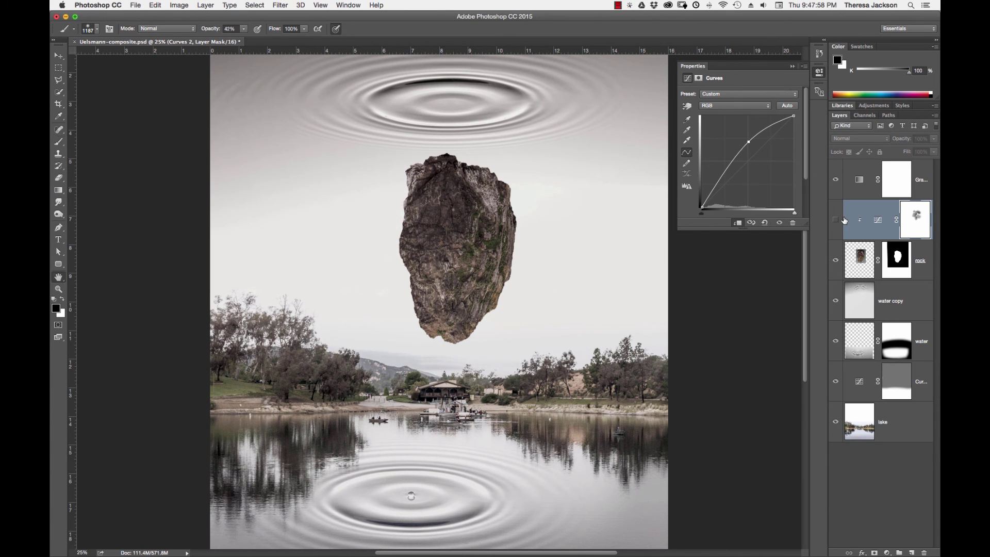
left_click(837, 220)
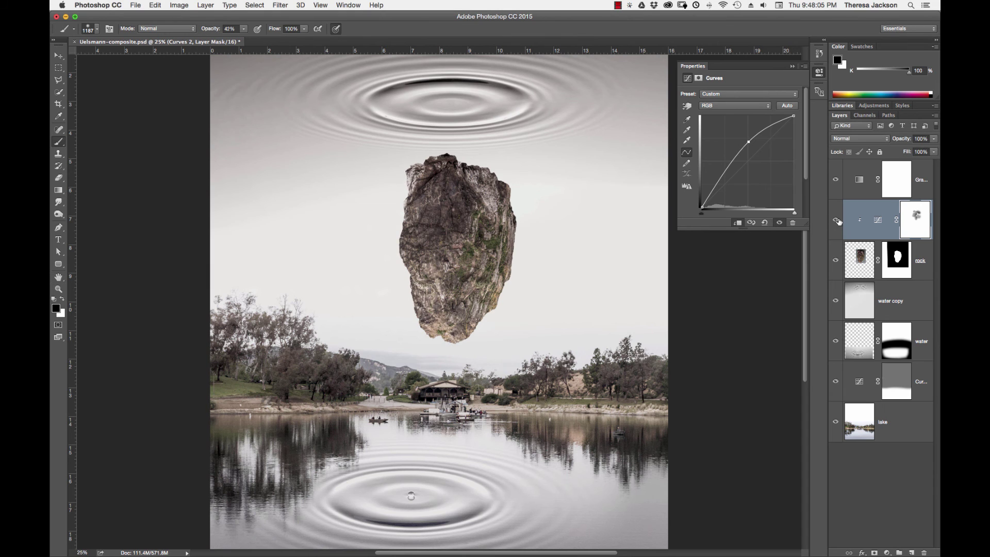
left_click(837, 220)
left_click(837, 220)
left_click(837, 220)
left_click(837, 220)
Mask more of the Curves brightening over the rock's upper centre and upper right edge with a smaller black brush at 42% opacity
left_click_drag(436, 245, 518, 234)
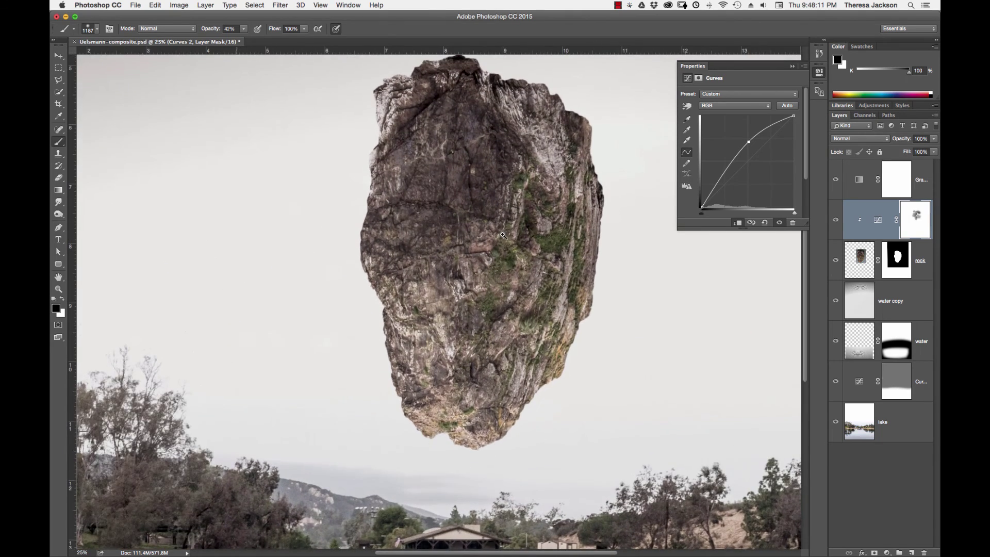
left_click_drag(495, 170, 436, 170)
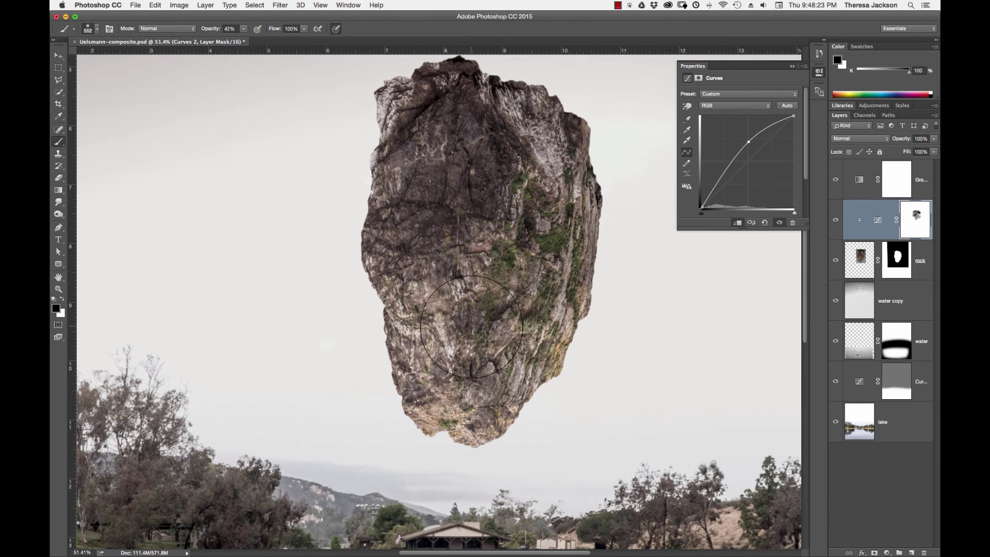
left_click(840, 221)
left_click(846, 219)
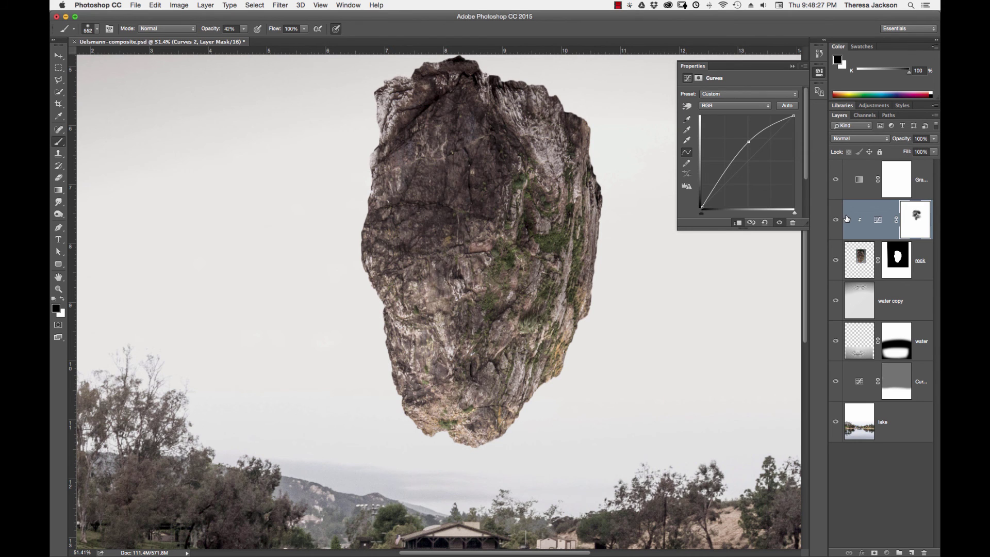
left_click(840, 222)
left_click(839, 222)
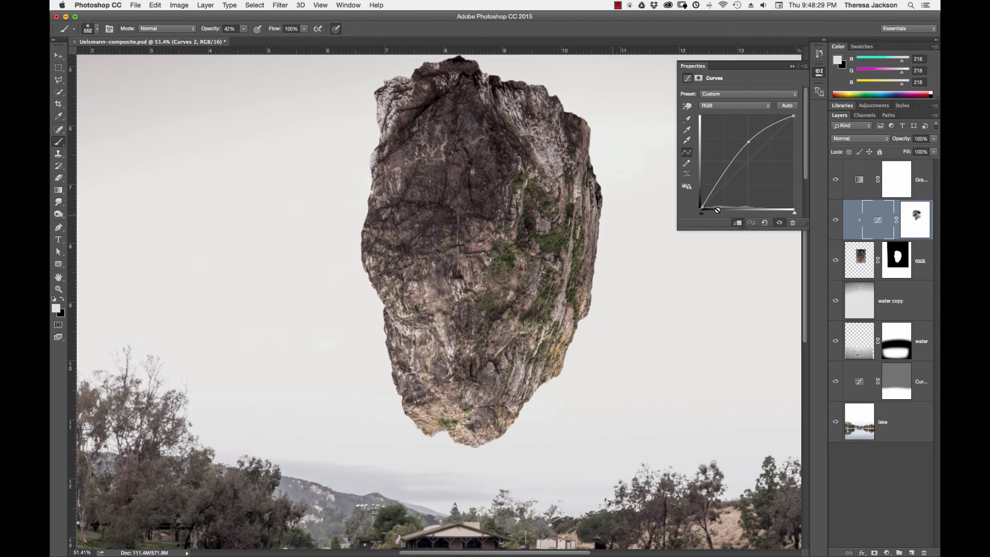
left_click(918, 222)
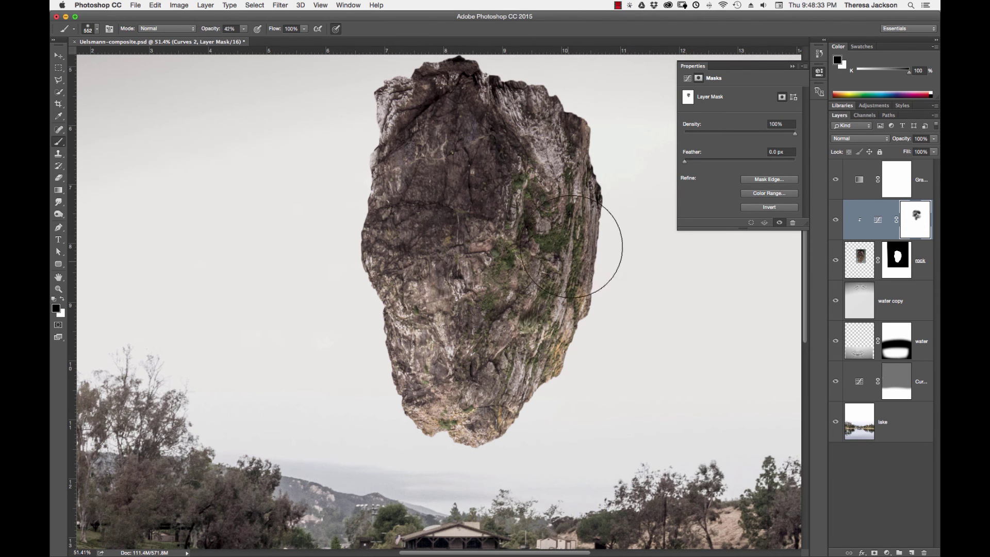
left_click(559, 168)
key("super+0")
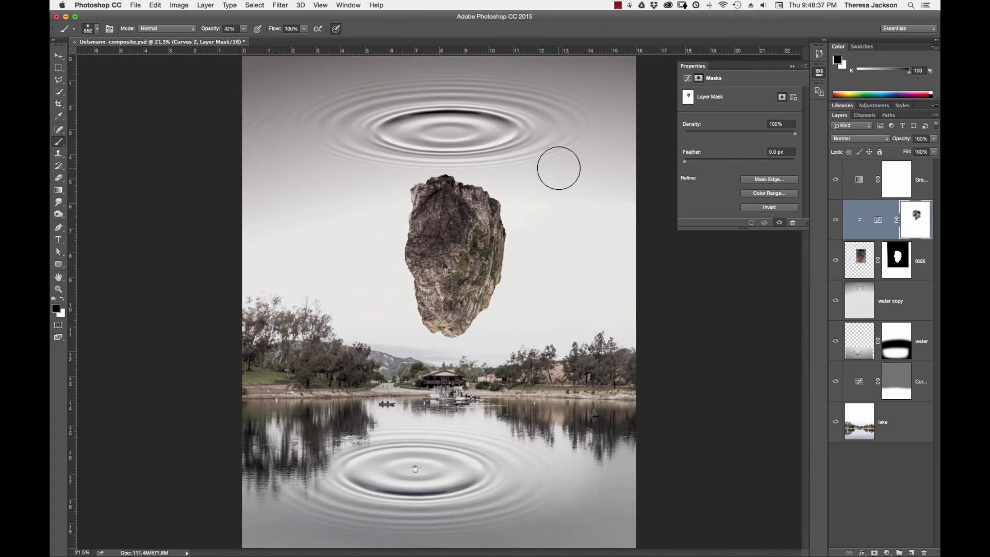
left_click(836, 221)
left_click(837, 220)
Soften the rock's cut-out edge by feathering its layer mask about 2.8 px
left_click(864, 263)
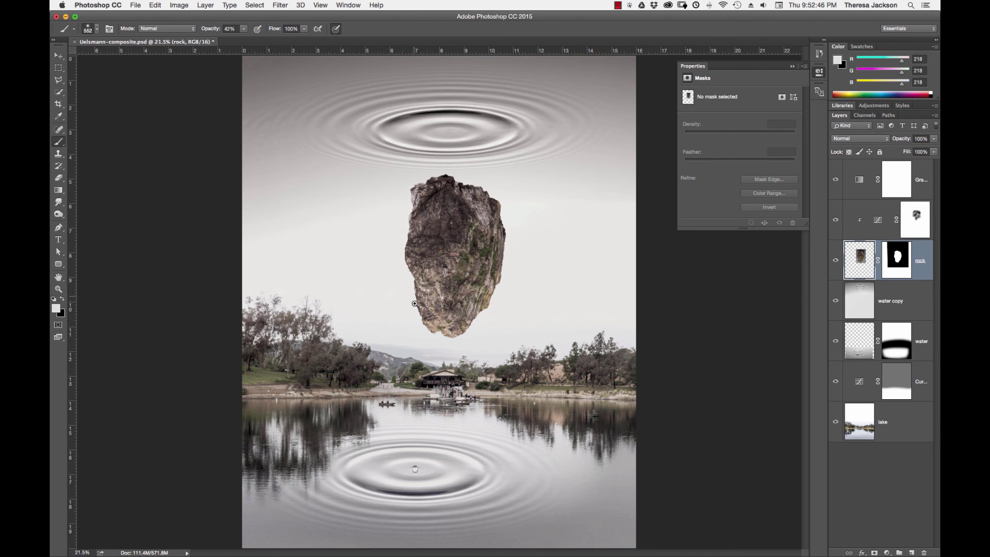
left_click_drag(455, 292, 418, 357)
mouse_move(389, 247)
left_mouse_down()
mouse_move(442, 358)
mouse_move(437, 338)
left_mouse_up()
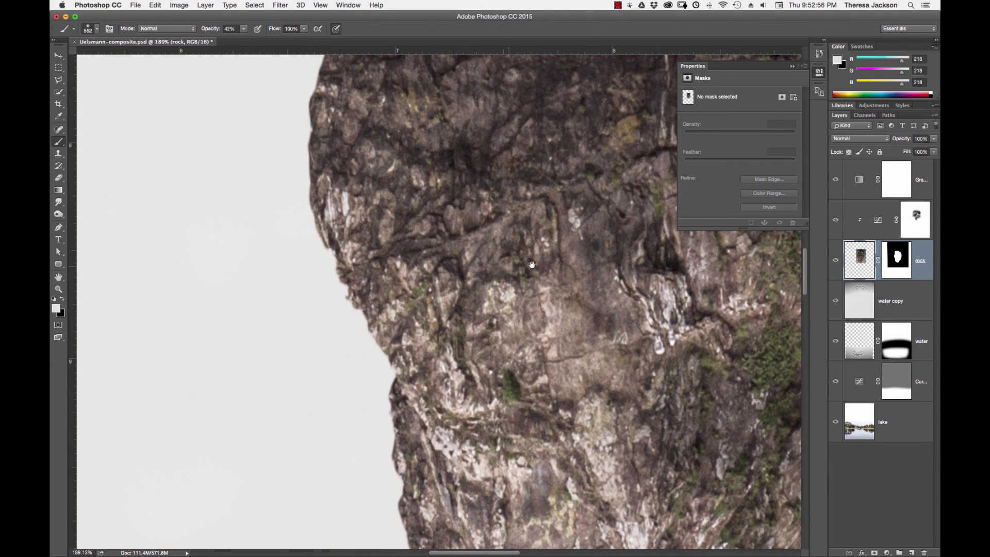
left_click(897, 257)
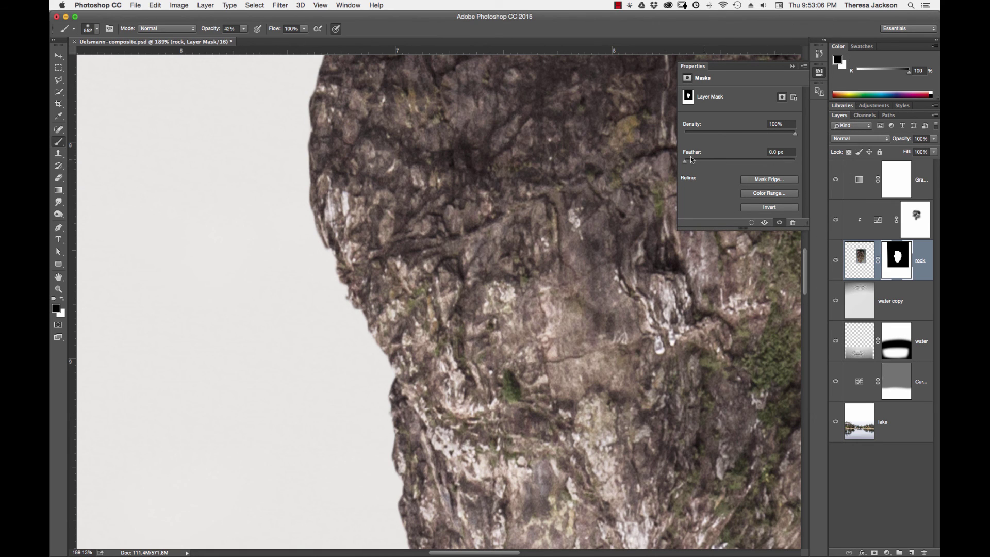
left_click_drag(685, 162, 703, 161)
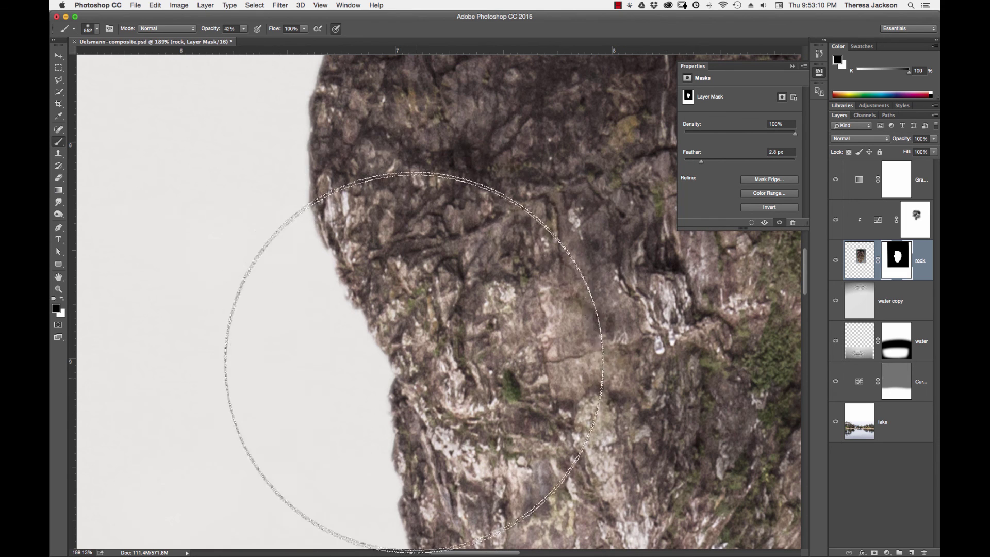
mouse_move(705, 163)
left_mouse_down()
mouse_move(695, 160)
mouse_move(705, 163)
left_mouse_up()
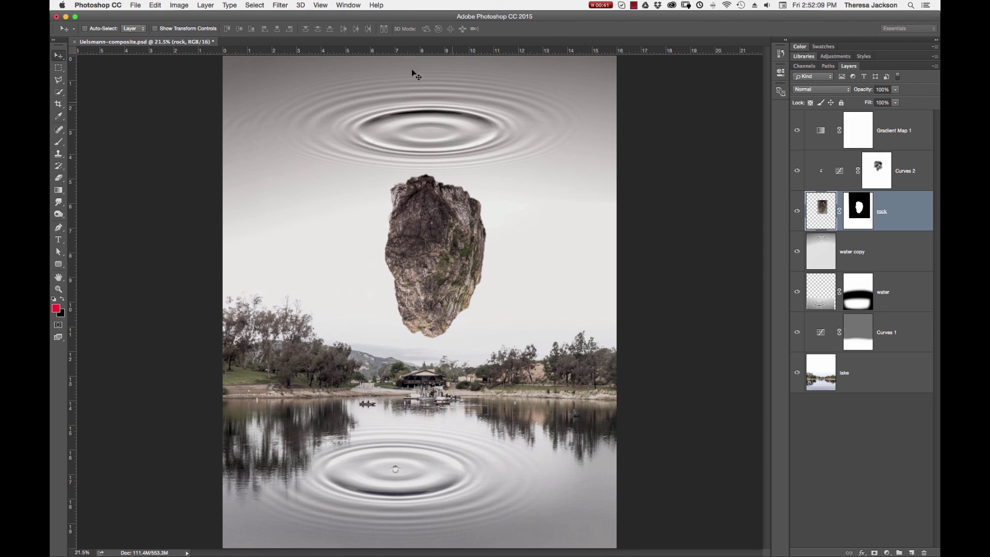
Open the Adobe Paper Texture Pro extension
left_click(348, 6)
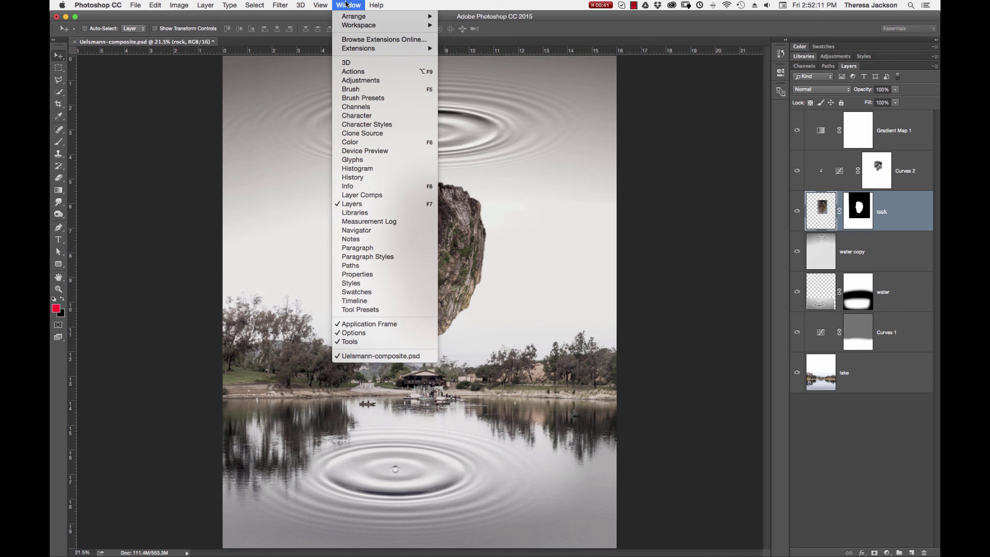
mouse_move(355, 50)
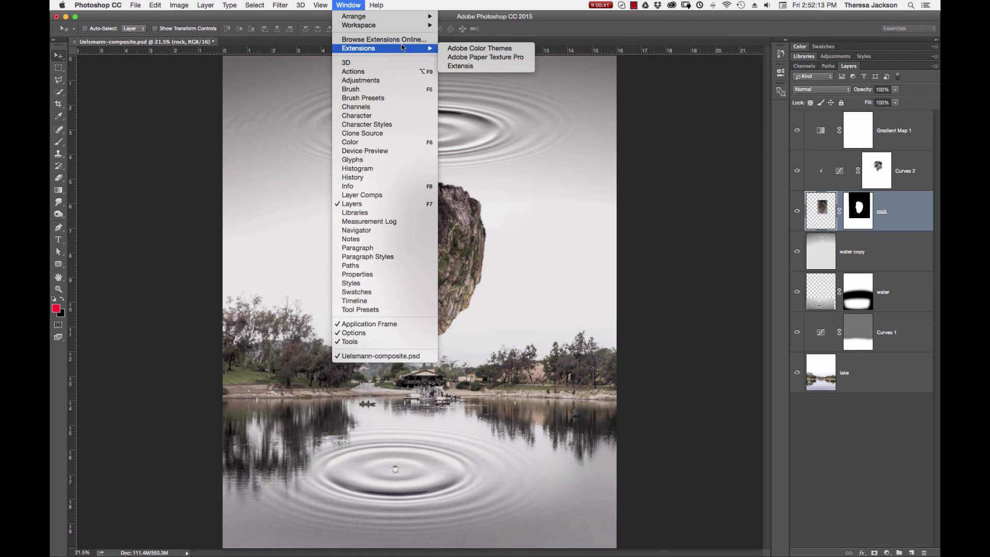
left_click(479, 58)
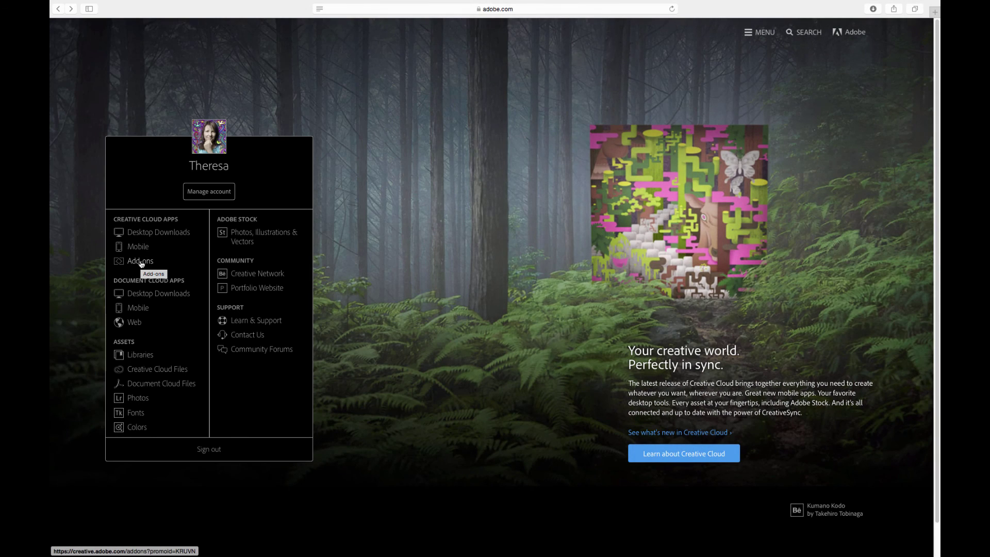
Switch to the Adobe website in the browser, open the Add-ons catalogue and search for "paper texture"
left_click(141, 262)
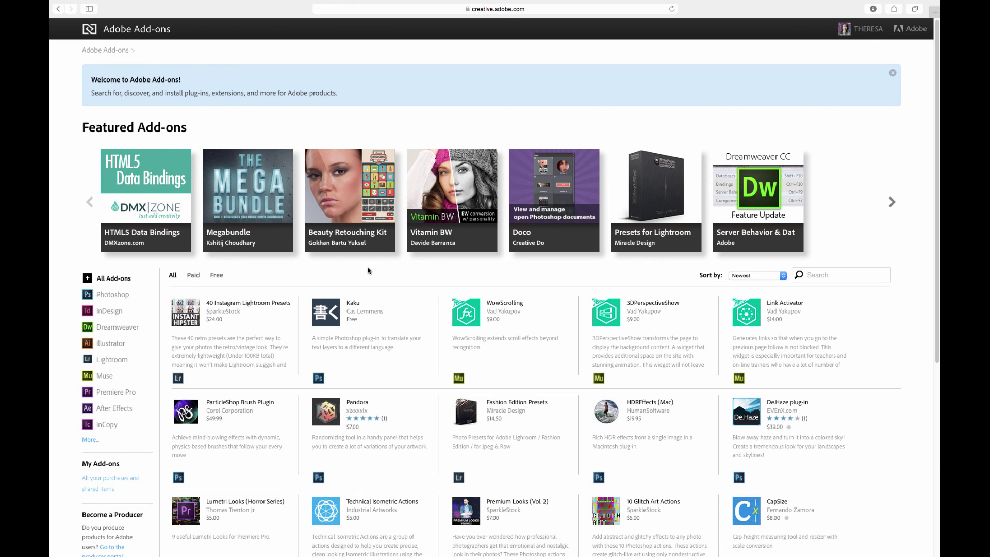
left_click(812, 275)
type("paper texture")
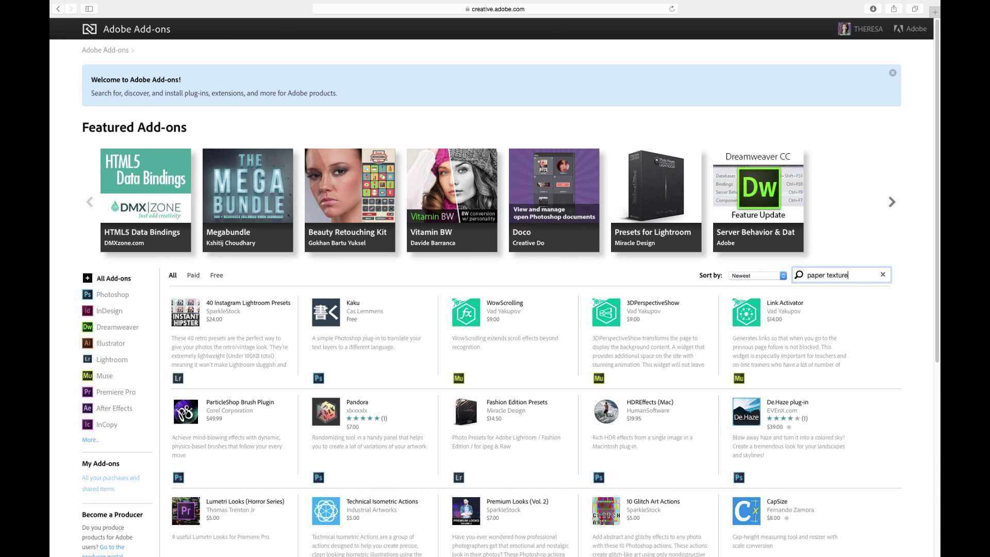
key("Return")
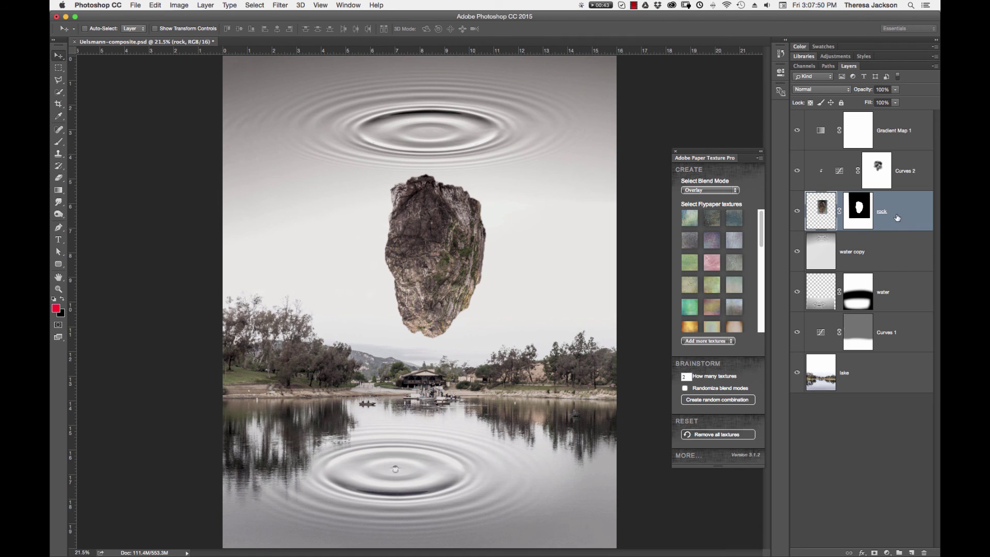
Back in Photoshop, apply the Stygian_Tin Flypaper texture in Overlay mode directly above the water copy layer
left_click(820, 255)
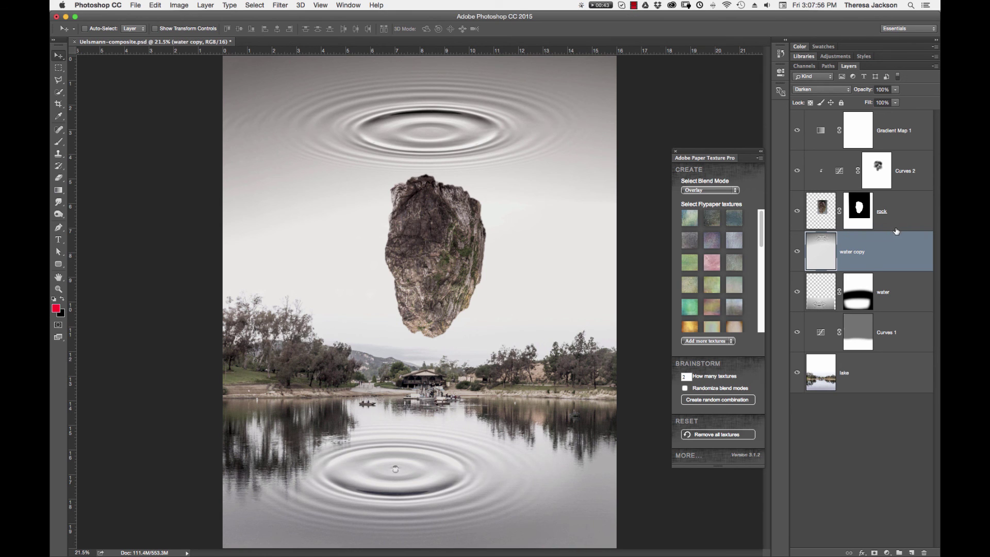
scroll(755, 250, "down", 3)
scroll(755, 250, "down", 5)
scroll(754, 283, "down", 5)
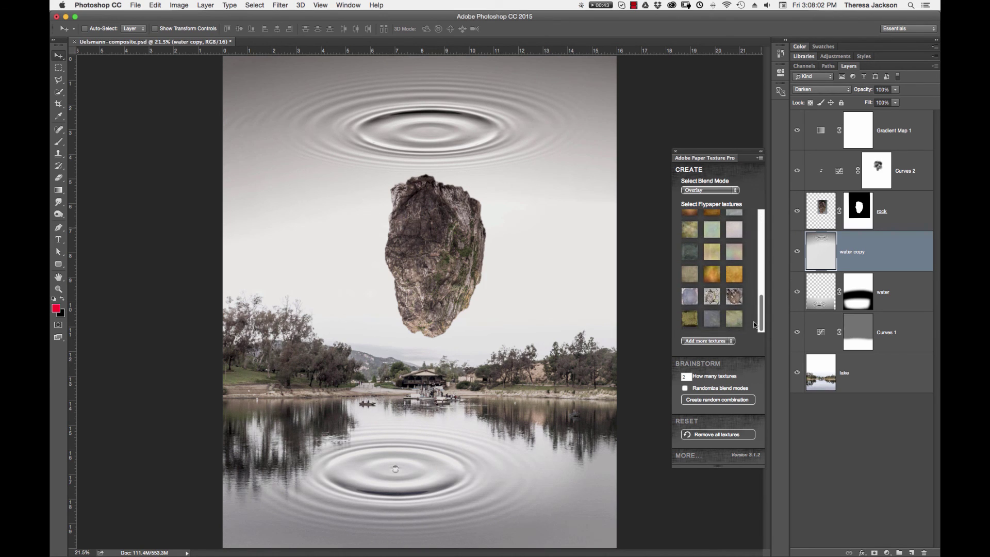
left_click(689, 320)
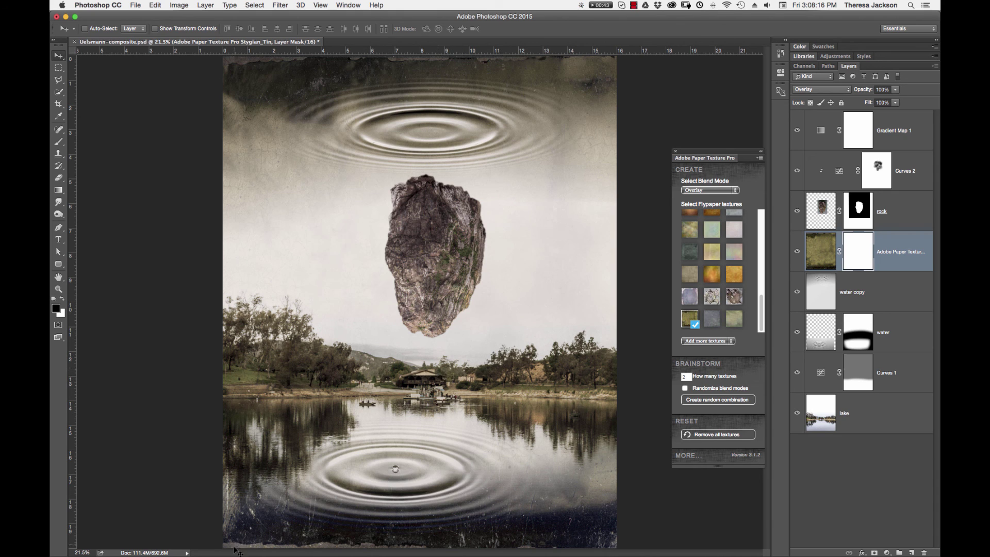
Enlarge the paper texture layer slightly with Free Transform so its torn upper and lower borders fall outside the canvas
key("super+space")
left_click_drag(321, 314, 311, 315)
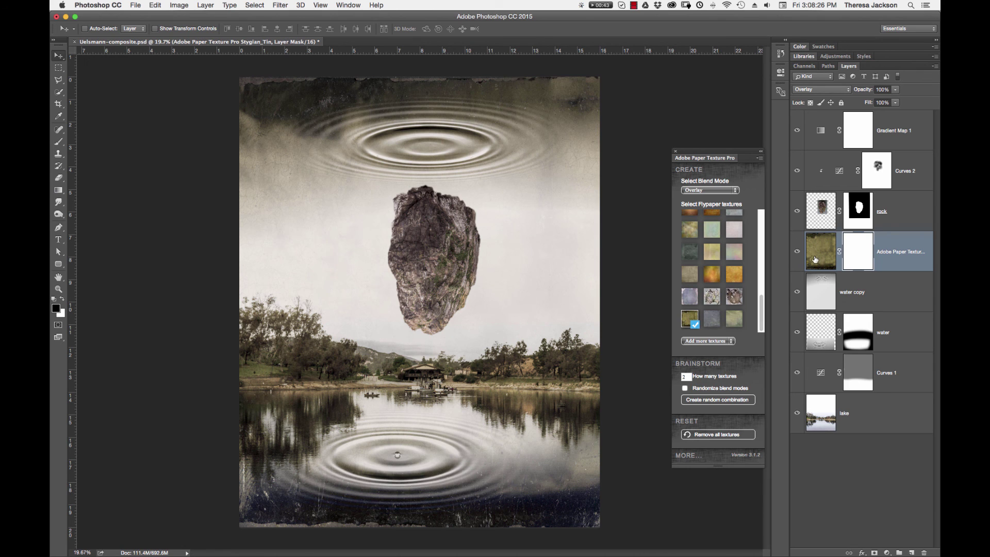
key("super+t")
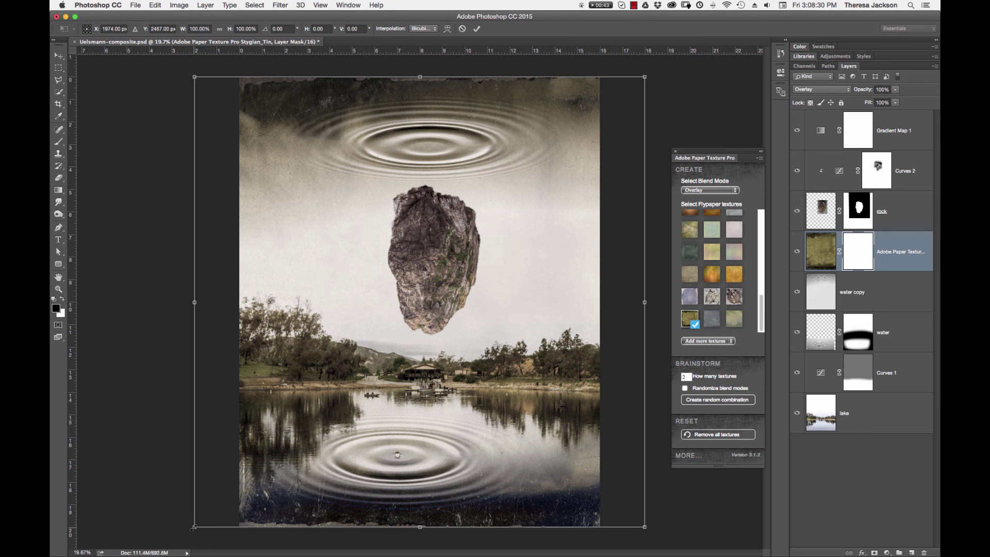
left_click_drag(195, 527, 192, 532)
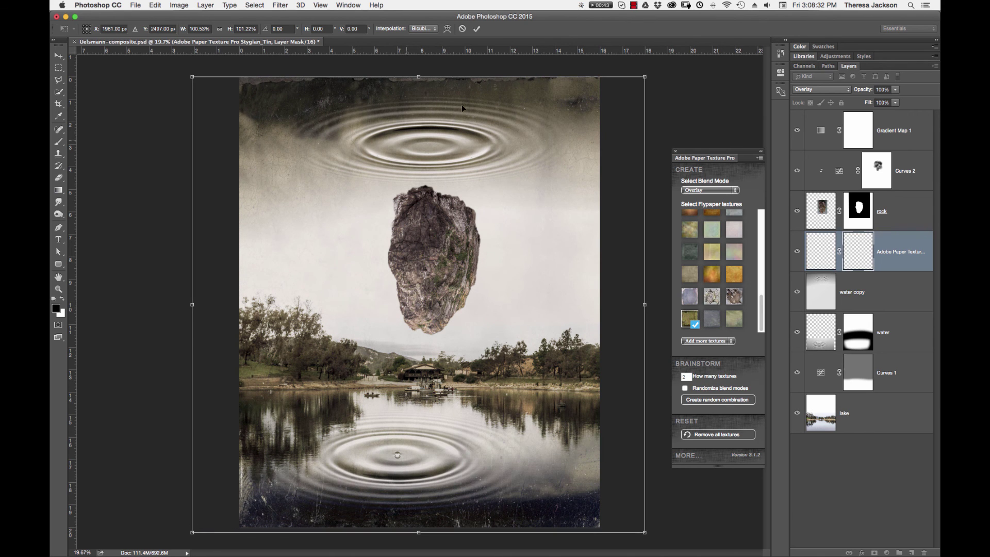
left_click_drag(419, 75, 419, 70)
left_click_drag(192, 71, 186, 68)
left_click(476, 29)
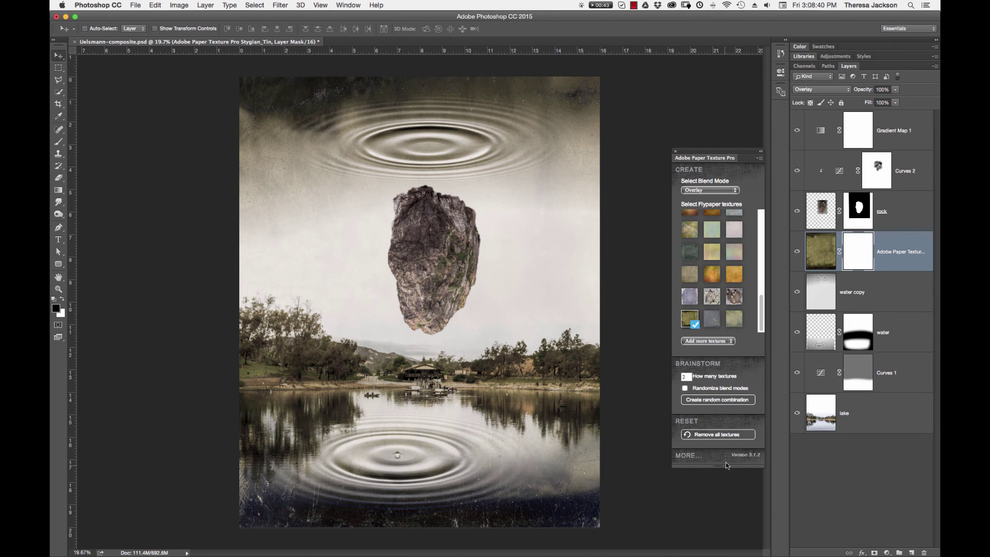